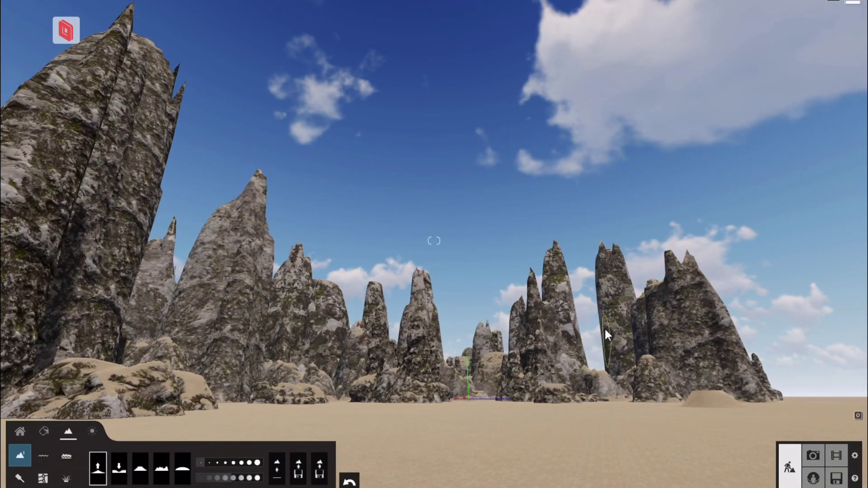
- Raise small rock peaks and tall rock masses on the sand right of the rock spires
left_click(591, 335)
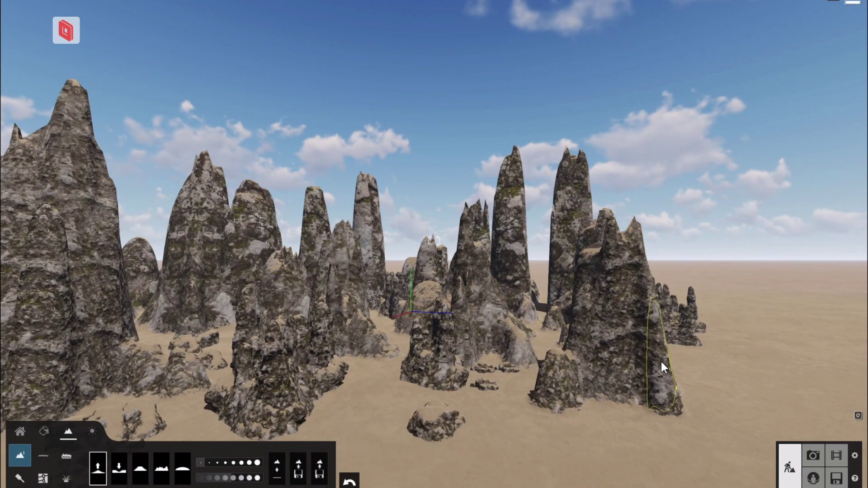
left_click(719, 319)
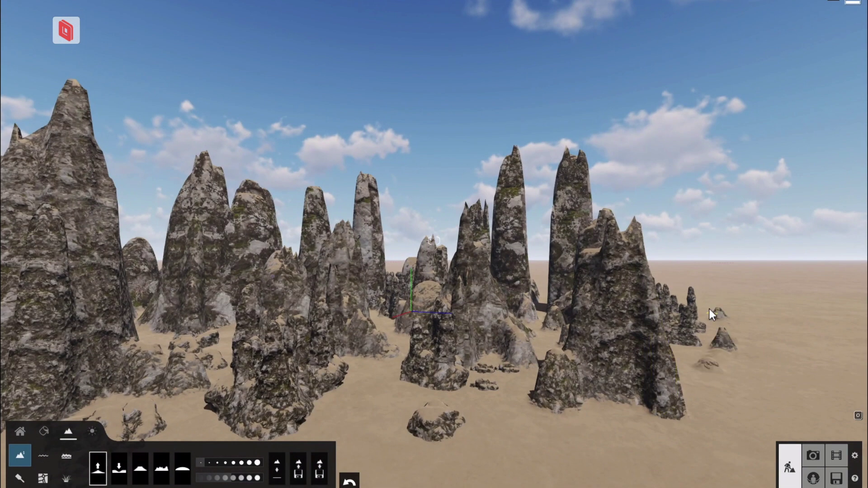
left_click_drag(703, 291, 725, 292)
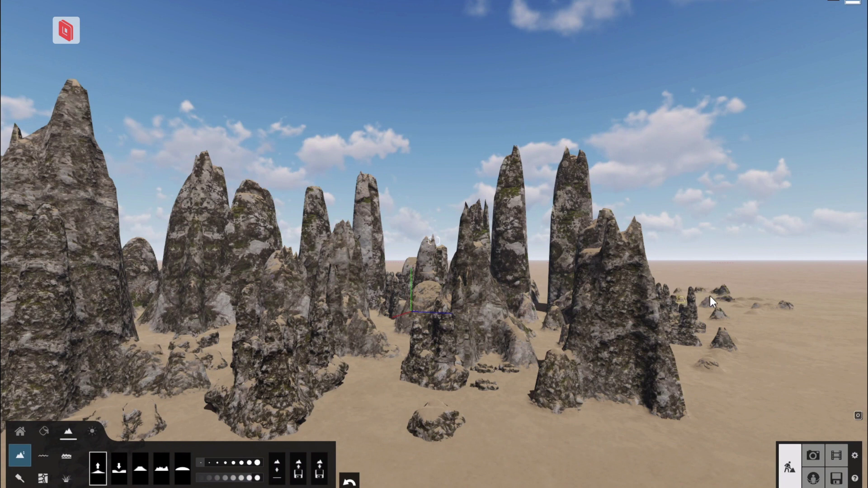
left_click_drag(599, 349, 809, 430)
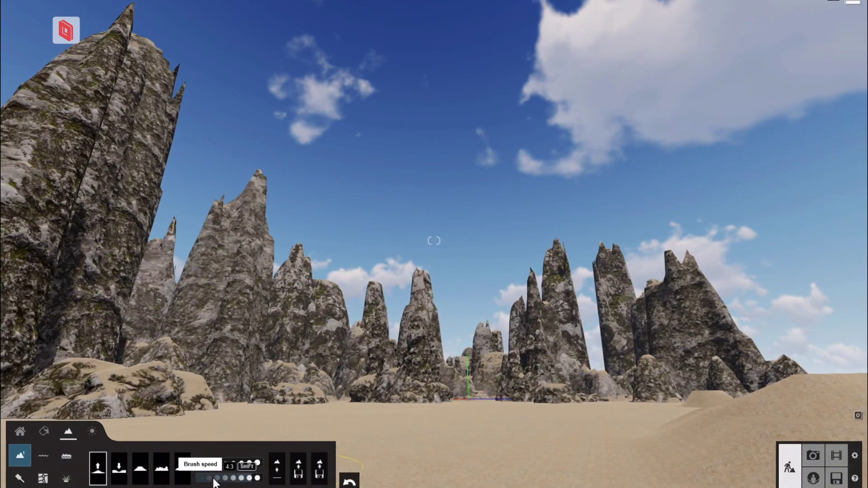
left_click(119, 468)
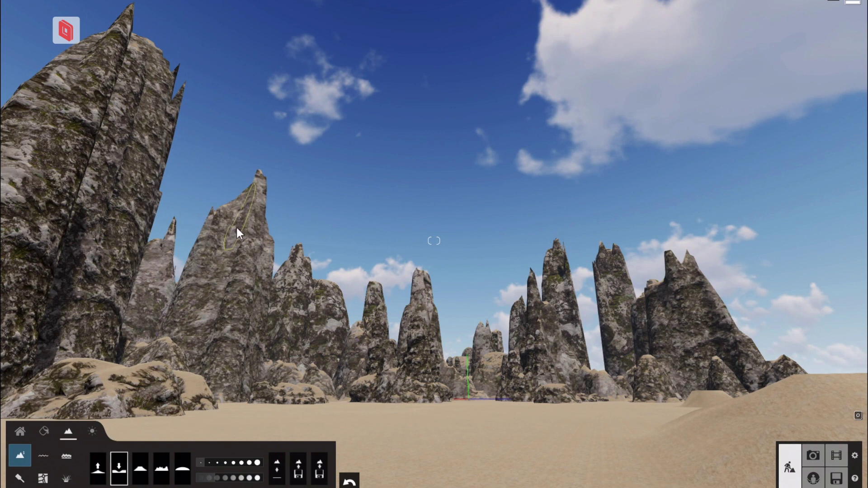
left_click(813, 455)
- Try a bright cloudy Real Sky, then a bright sunset sky
left_click(29, 113)
left_click(35, 96)
left_click(434, 169)
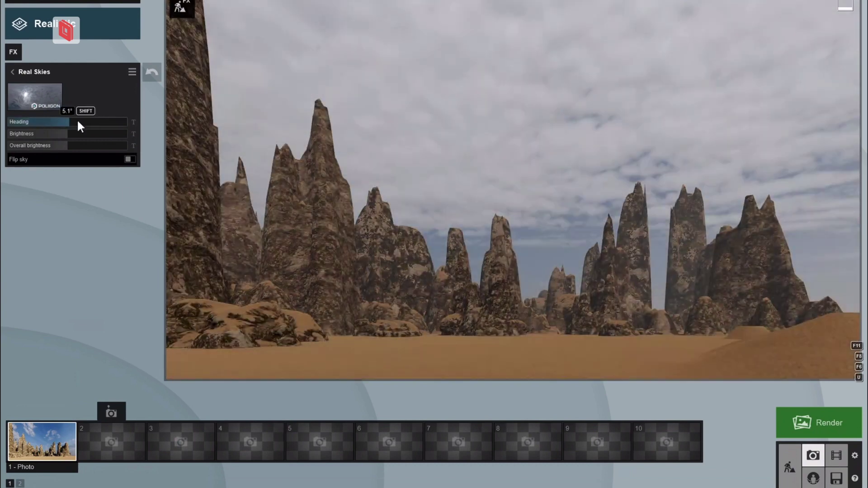
left_click(35, 97)
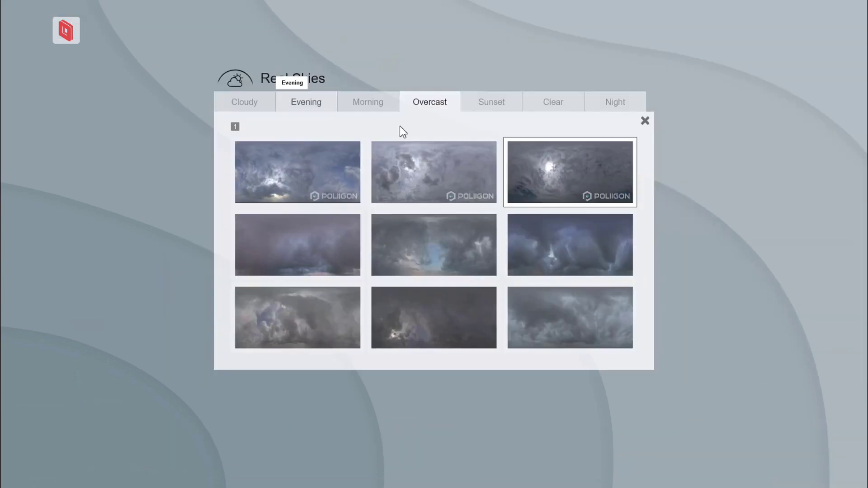
left_click(492, 102)
left_click(532, 219)
left_click(15, 69)
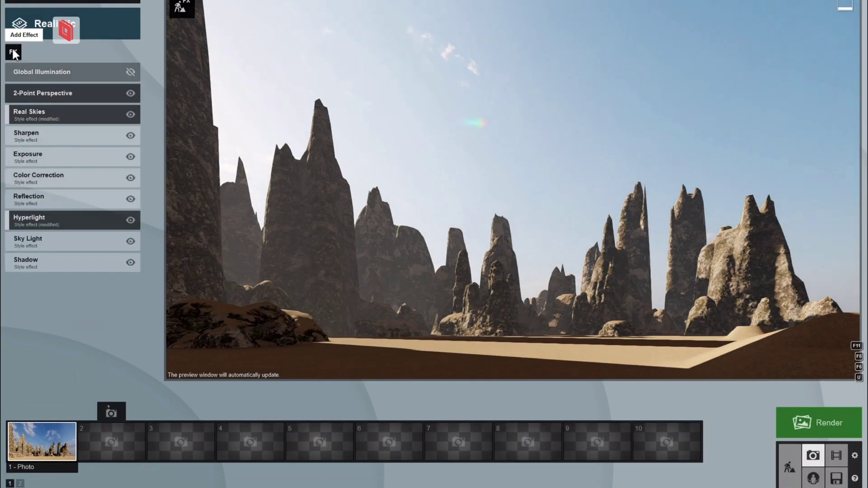
- Add a Precipitation effect and switch the Real Sky to Overcast 3
left_click(14, 52)
left_click(556, 180)
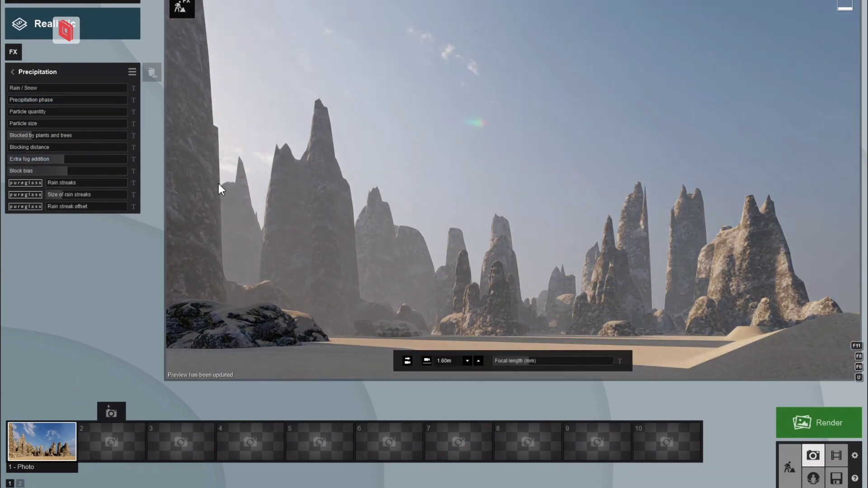
left_click(12, 71)
left_click(32, 126)
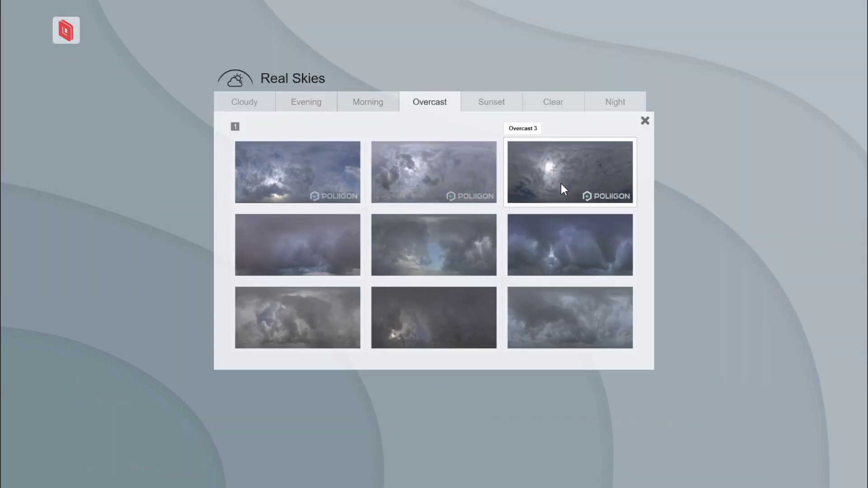
left_click(564, 189)
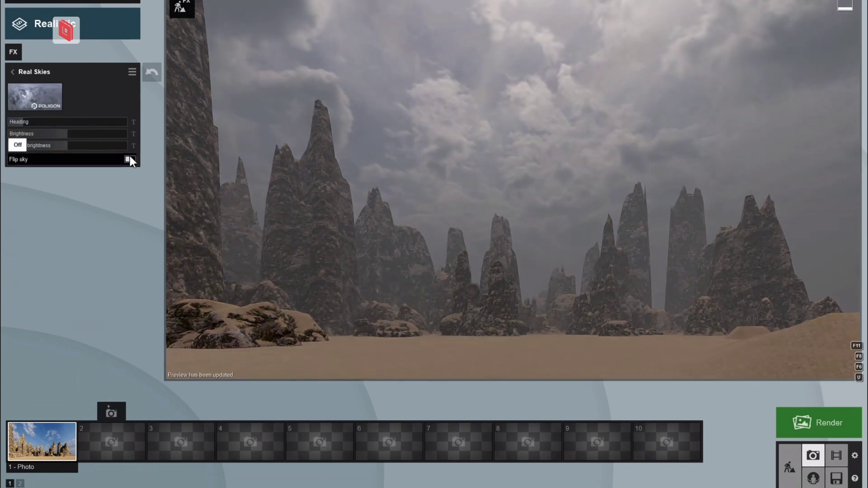
left_click(35, 97)
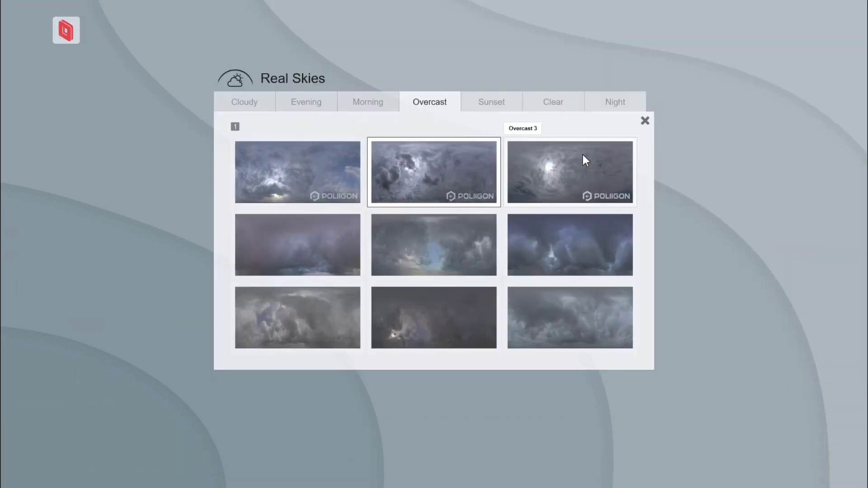
left_click(586, 160)
left_click(35, 96)
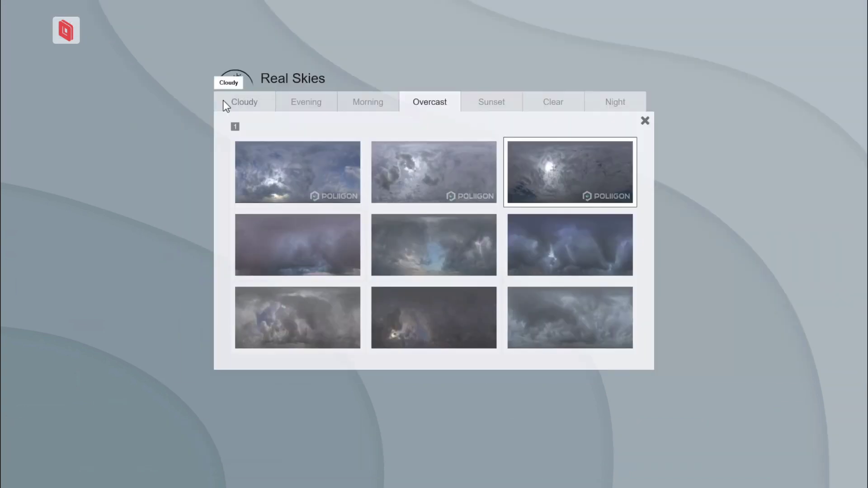
key("Escape")
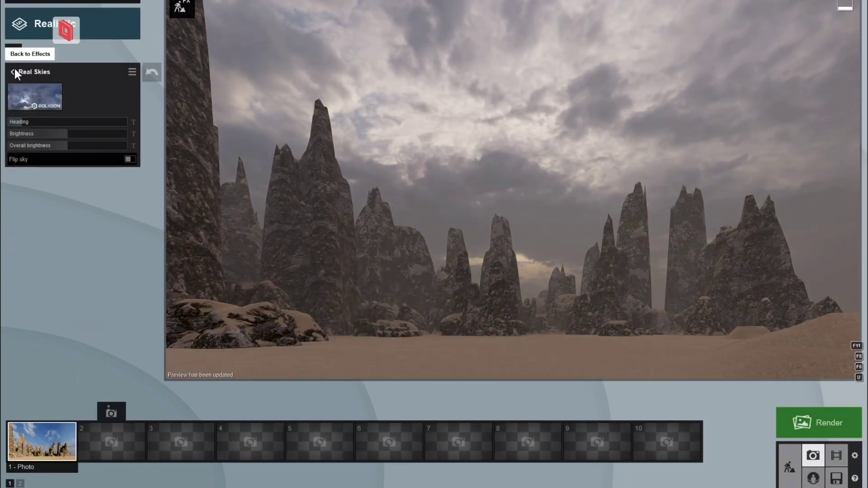
- Increase the Fog density and falloff, then browse the evening skies
left_click(11, 72)
mouse_move(18, 88)
left_mouse_down()
mouse_move(34, 96)
mouse_move(78, 87)
left_mouse_up()
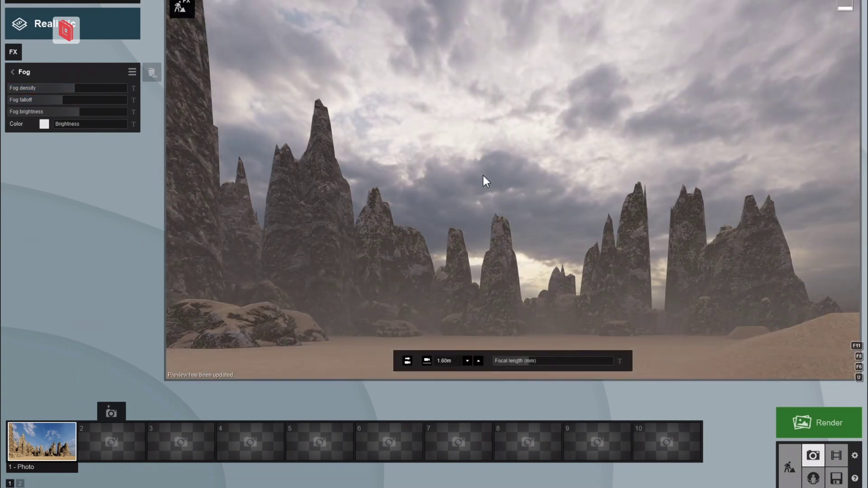
left_click(12, 71)
left_click(61, 156)
left_click(35, 97)
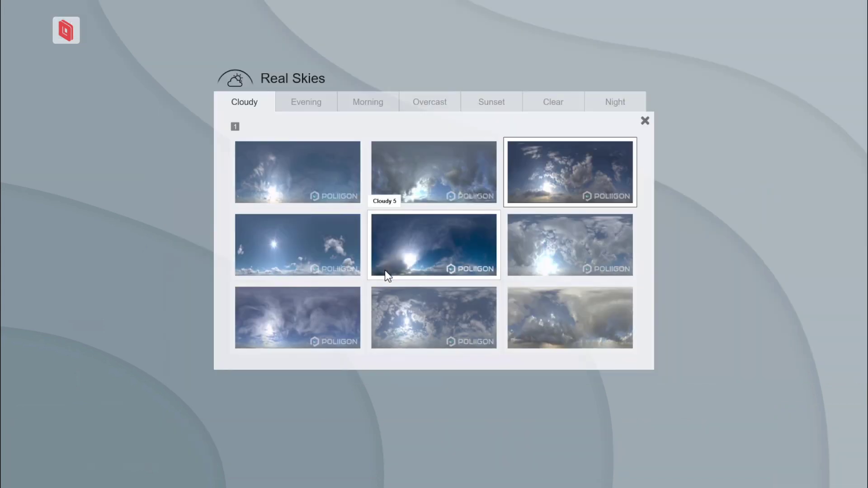
left_click(306, 102)
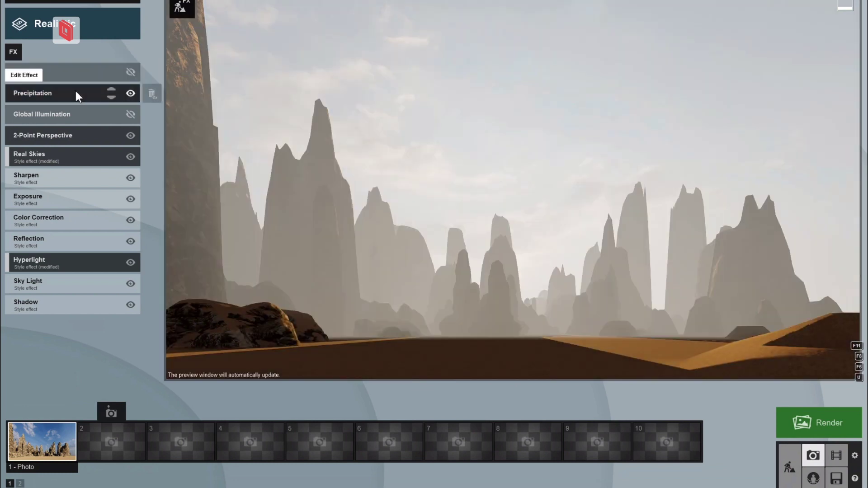
- Rotate the Real Skies heading to around -102.7° so the sun shows
left_click(27, 154)
mouse_move(44, 127)
left_click_drag(43, 123, 38, 123)
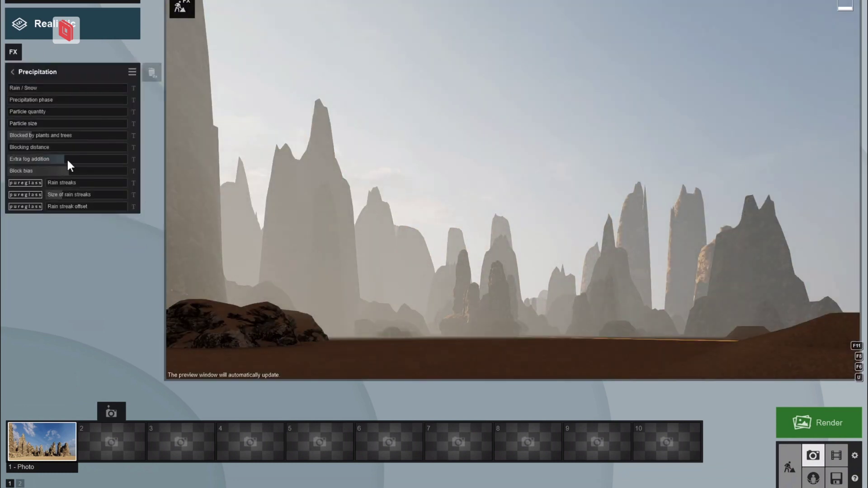
left_click(12, 72)
left_click(49, 93)
left_click(18, 71)
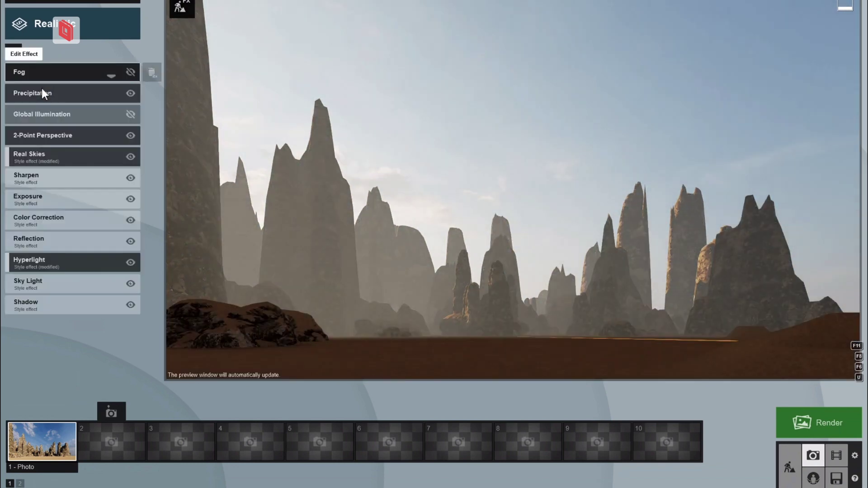
left_click_drag(115, 122, 42, 138)
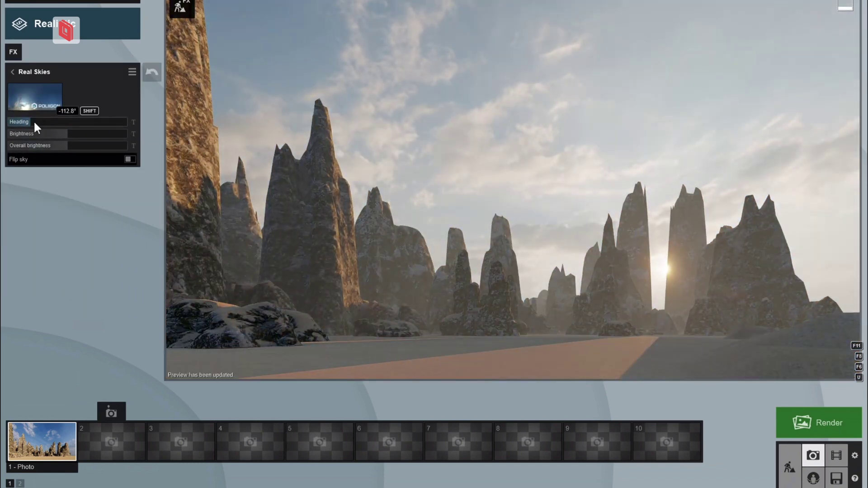
left_click(34, 121)
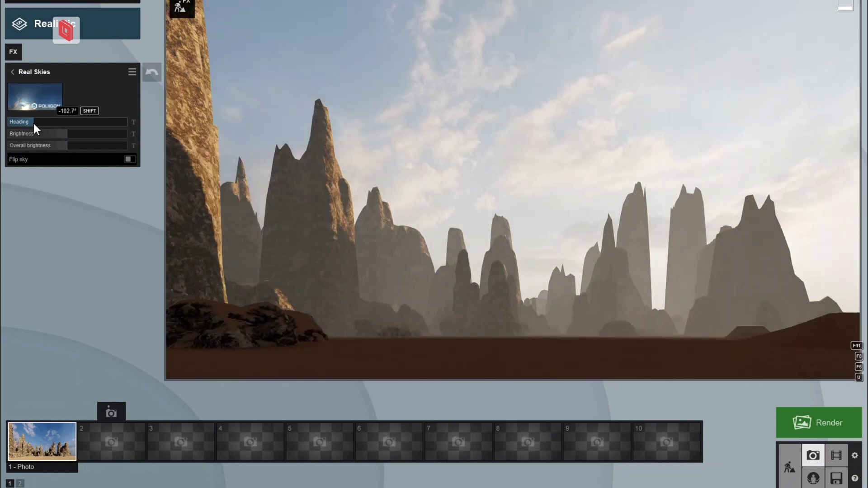
left_click_drag(34, 125, 24, 126)
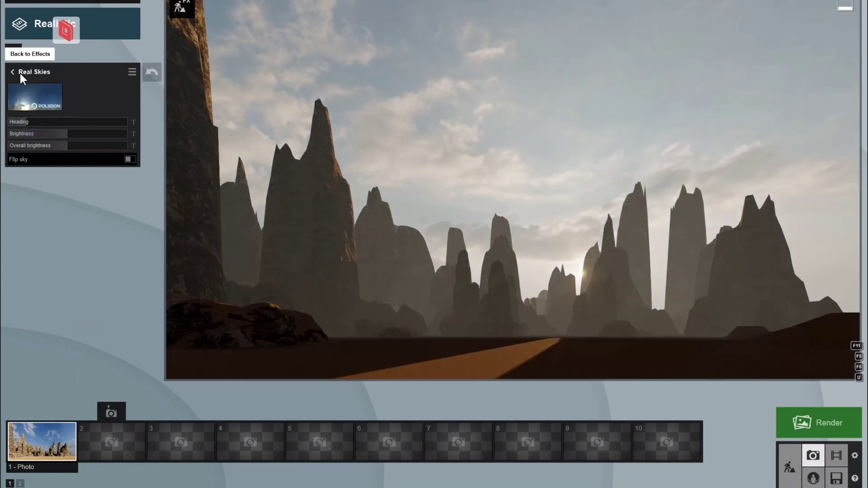
- Set Sky Light render quality to Ultra and lower its saturation
left_click(21, 77)
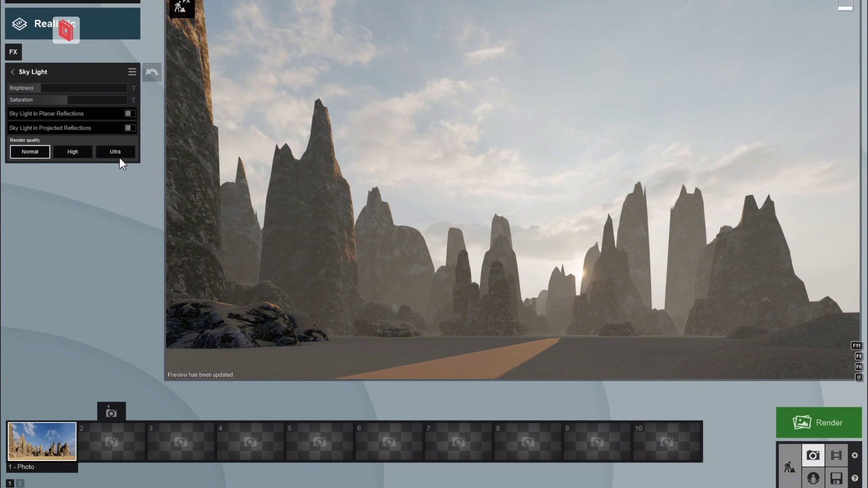
left_click(117, 154)
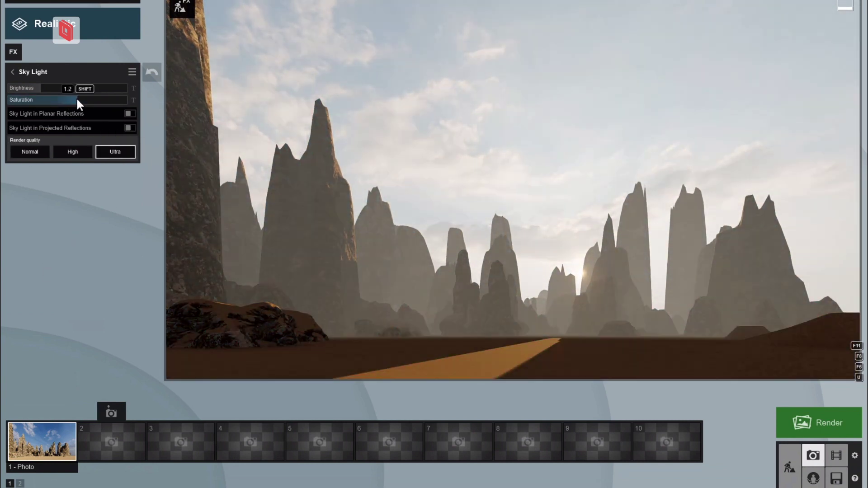
left_click_drag(77, 100, 72, 100)
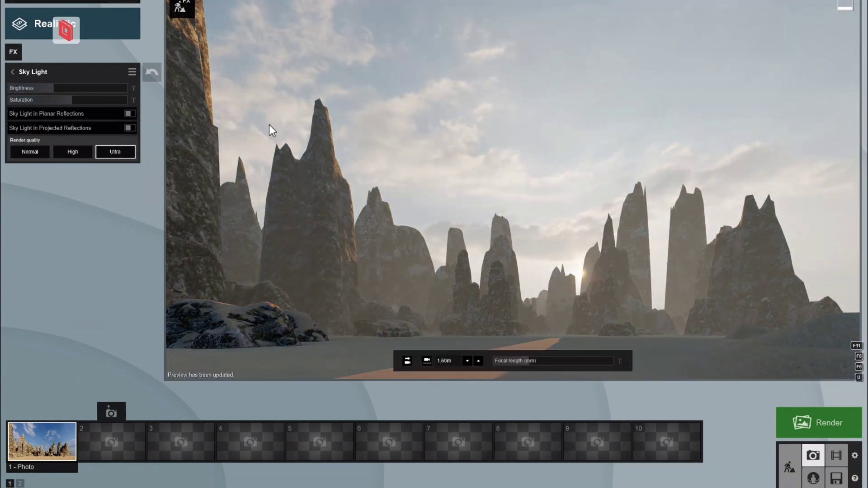
left_click(13, 72)
- Make the precipitation fall as snow with a rain/snow balance just under 0.4
left_click(75, 90)
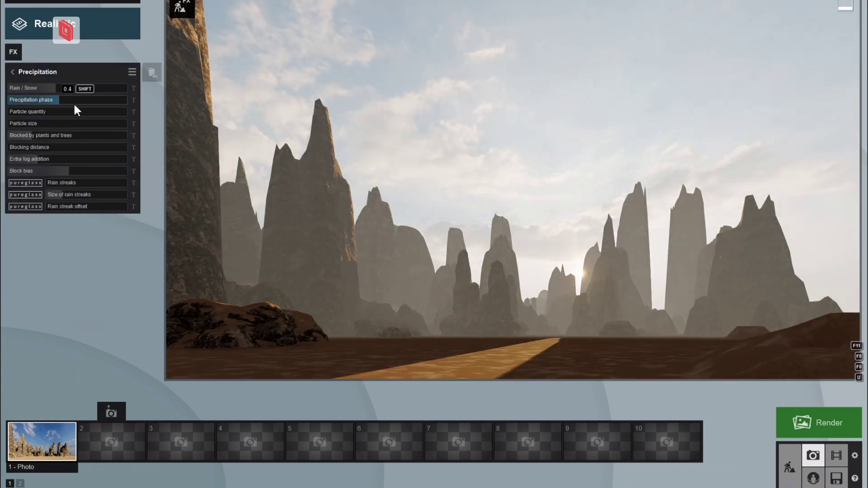
mouse_move(76, 88)
left_mouse_down()
mouse_move(83, 89)
mouse_move(43, 100)
mouse_move(36, 125)
left_mouse_up()
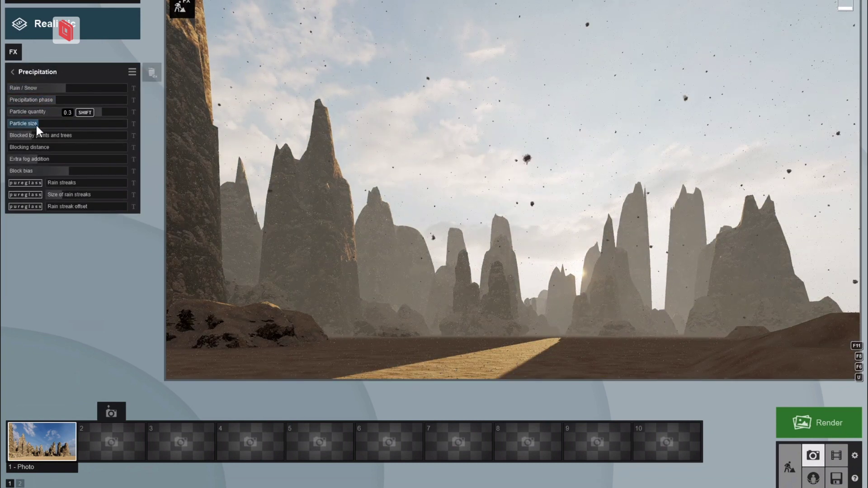
left_click_drag(63, 87, 42, 88)
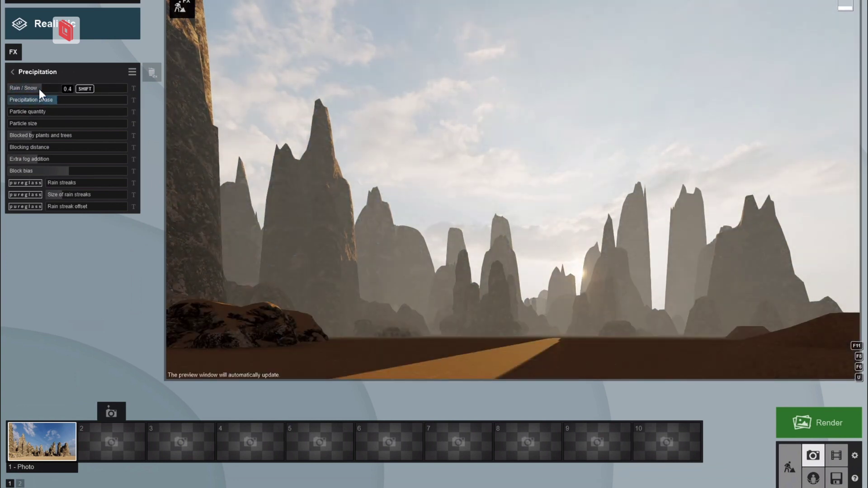
left_click_drag(39, 88, 36, 89)
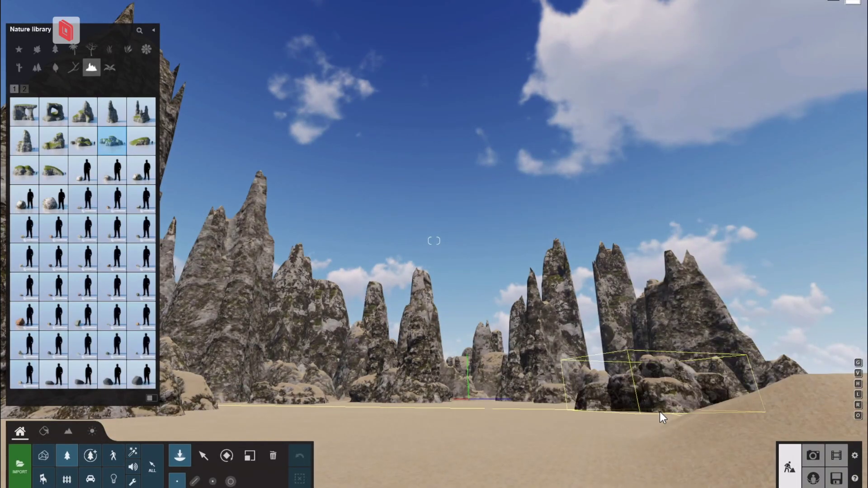
- Place a rock and two small stones on the sand
left_click(660, 411)
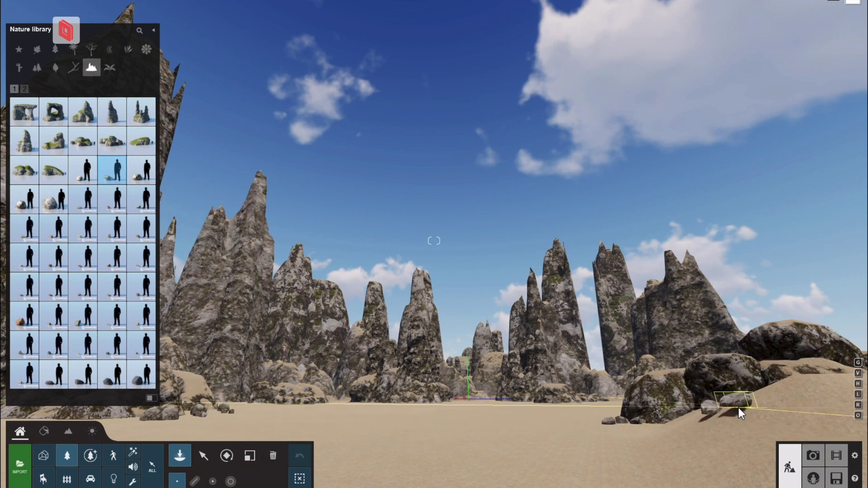
left_click(708, 420)
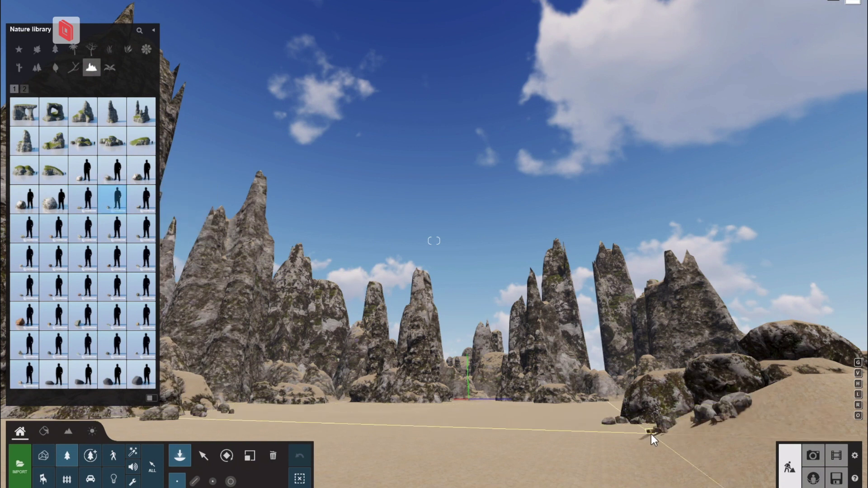
left_click(588, 424)
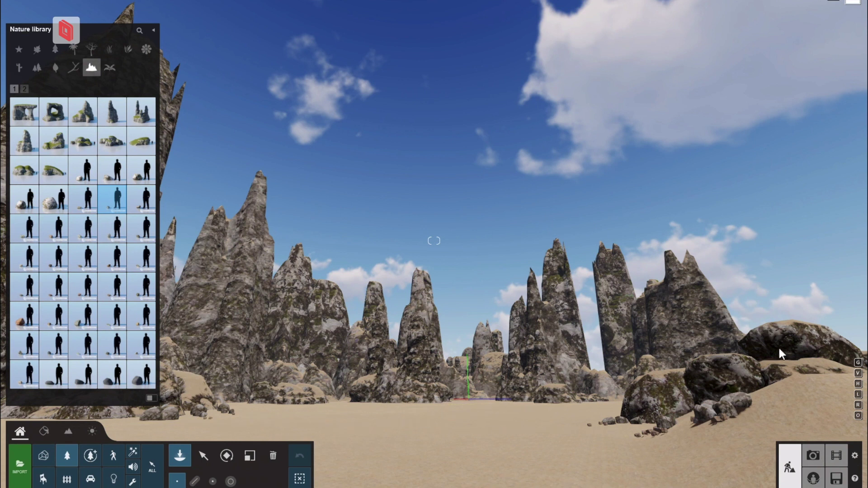
- Place a brown horse on the sand and switch to the photo preview
left_click(113, 455)
left_click(19, 68)
left_click(111, 111)
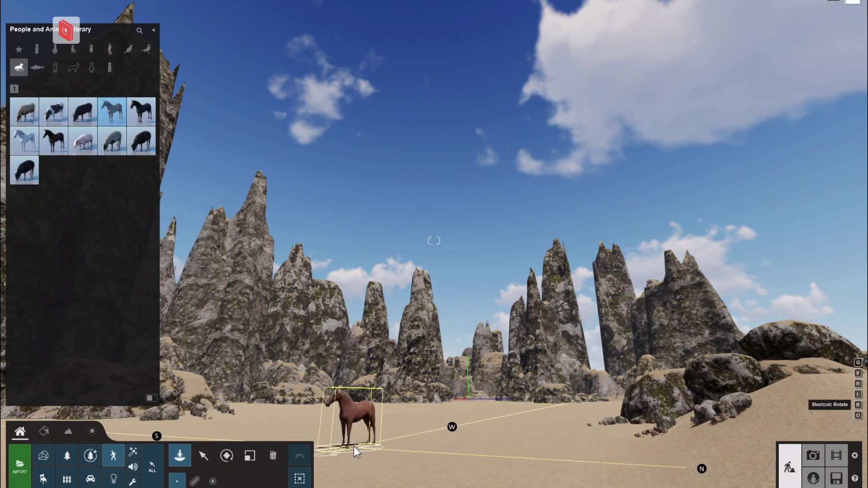
left_click(809, 457)
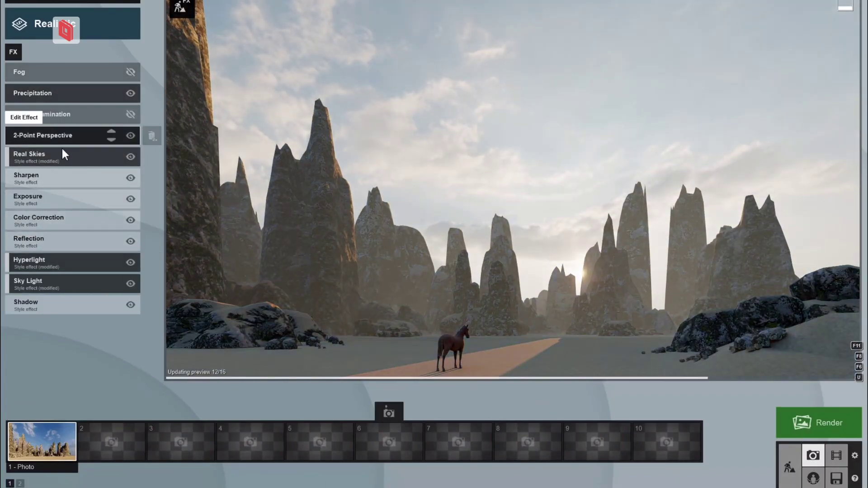
- Review the Real Skies and Sky Light settings, then return to Build mode
left_click(62, 154)
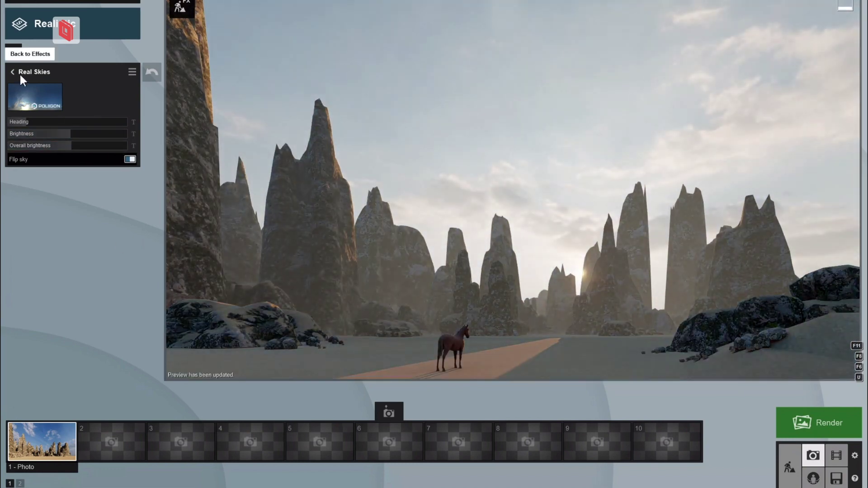
left_click(20, 76)
left_click(27, 279)
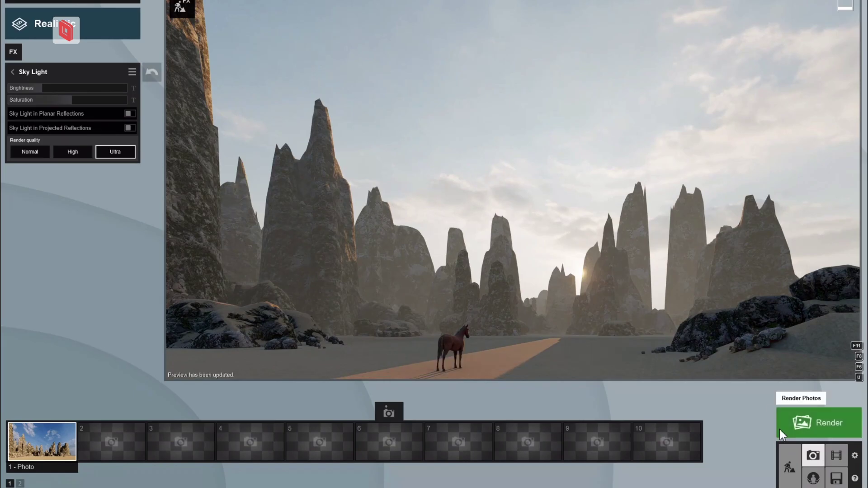
left_click(789, 465)
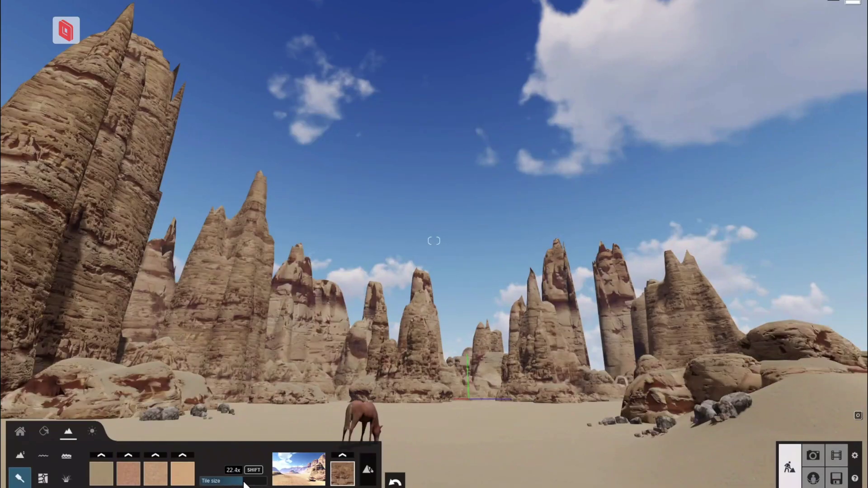
- Apply a different ground texture preset to the landscape and view the photo preview
left_click(104, 459)
left_click(515, 304)
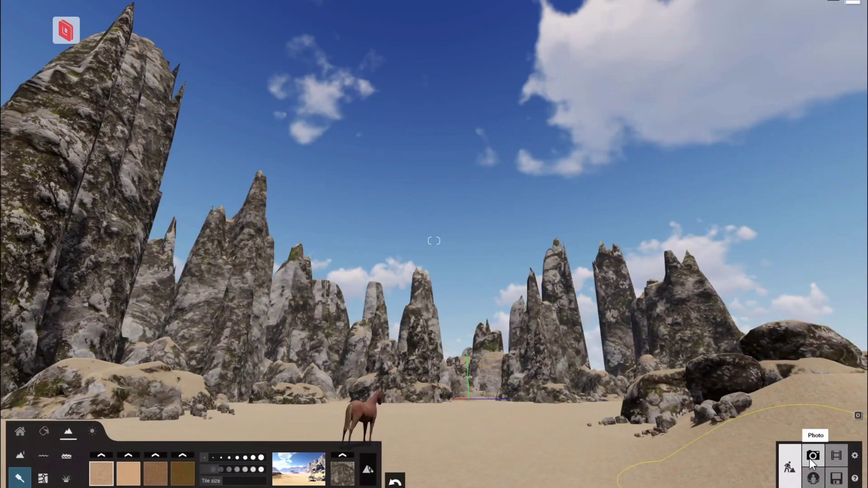
left_click(811, 457)
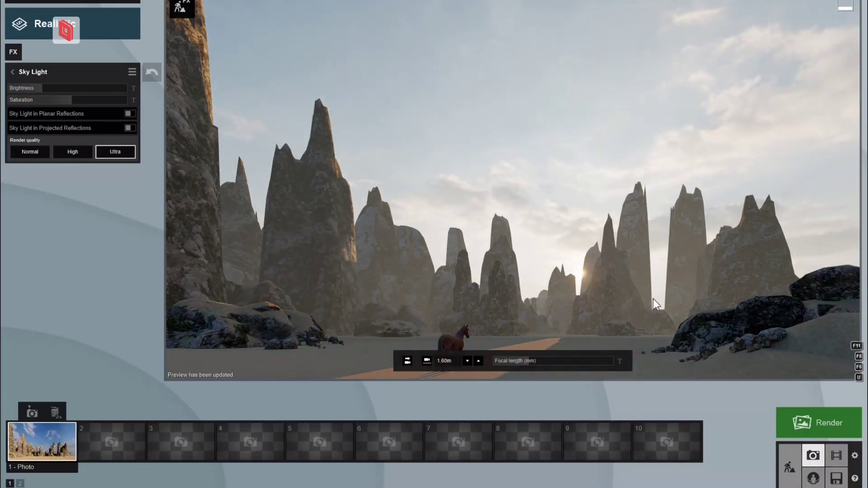
- Back in Build mode, place a black horse and pick a grey-white horse
left_click(792, 462)
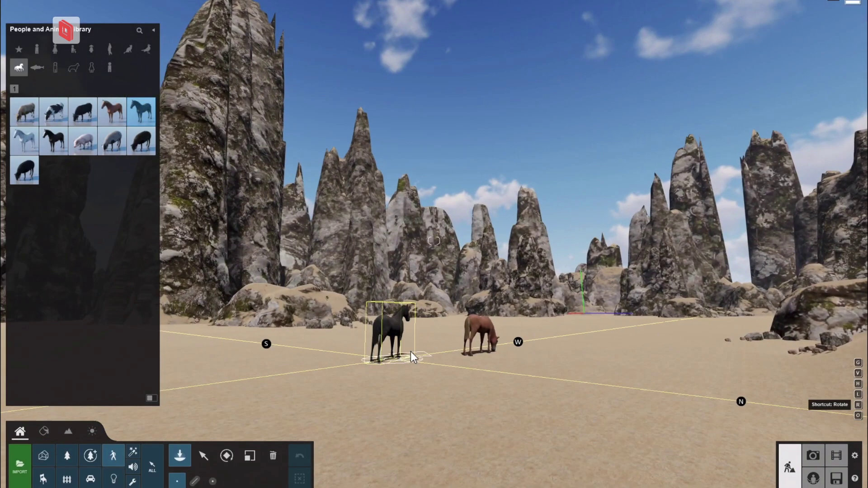
left_click(410, 351)
left_click(24, 141)
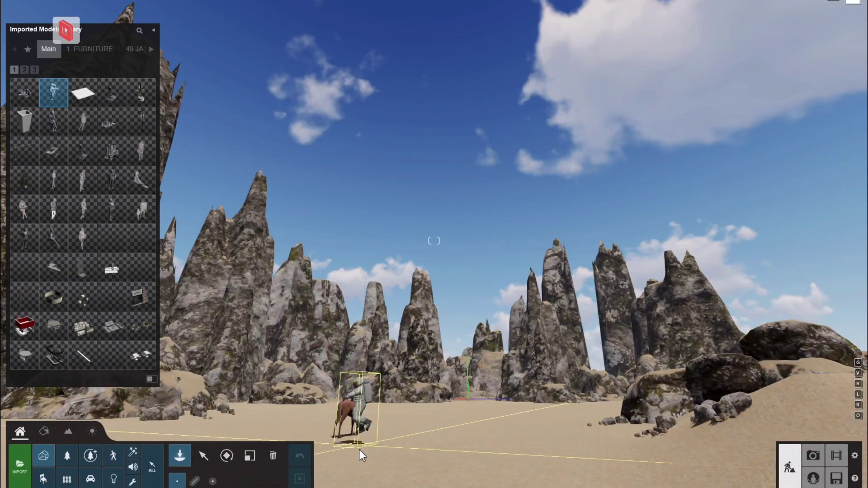
- Place the astronaut beside the horse and move the space station left across the sand
left_click(378, 437)
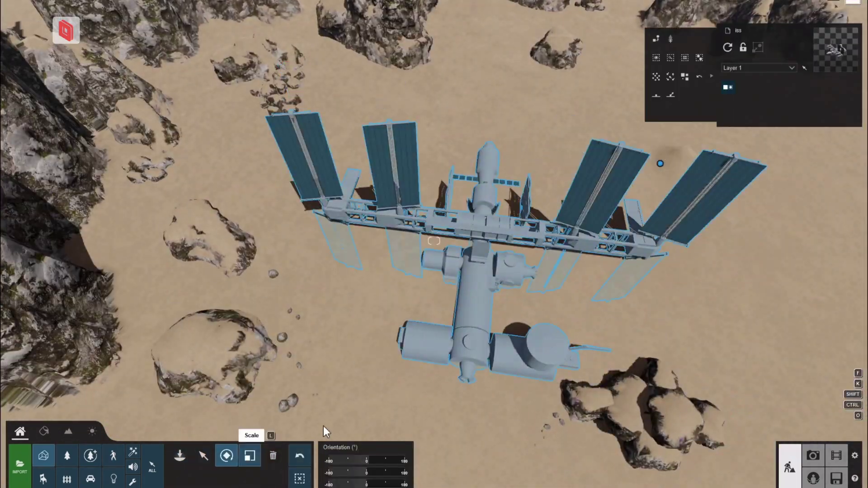
left_click(250, 455)
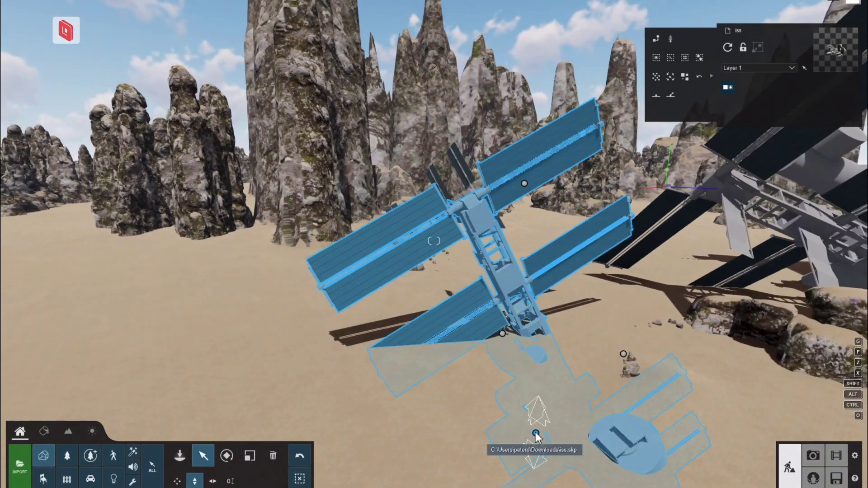
mouse_move(536, 435)
left_mouse_down()
mouse_move(533, 412)
mouse_move(431, 353)
left_mouse_up()
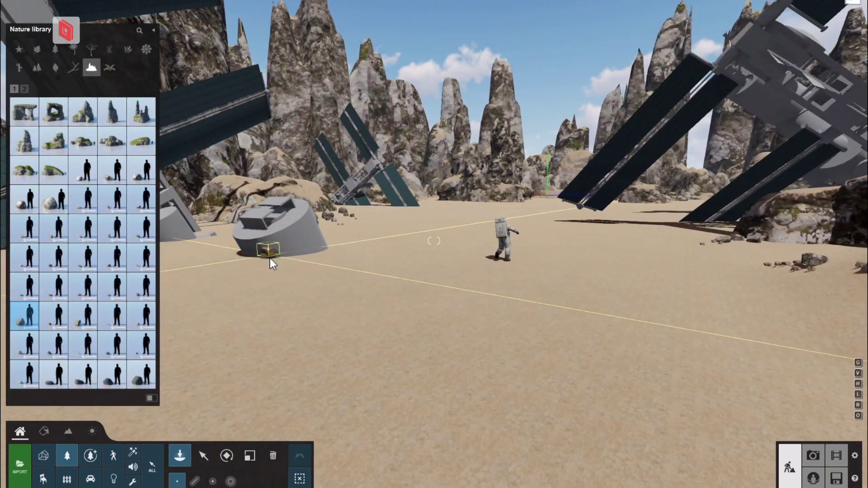
- Scatter rocks around the module base and switch to the photo preview
left_click(270, 259)
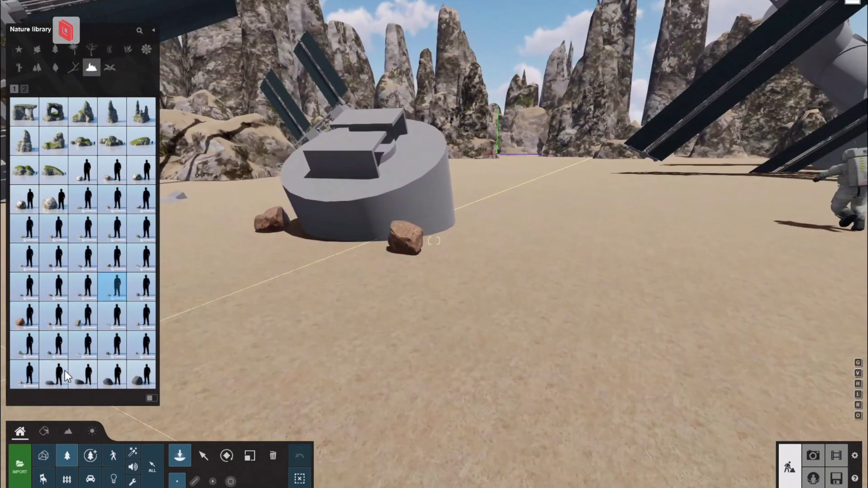
left_click(384, 250)
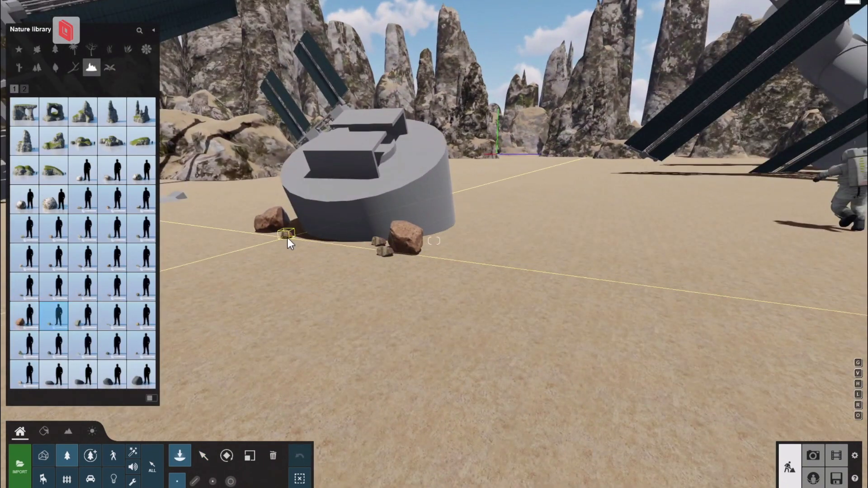
left_click(813, 455)
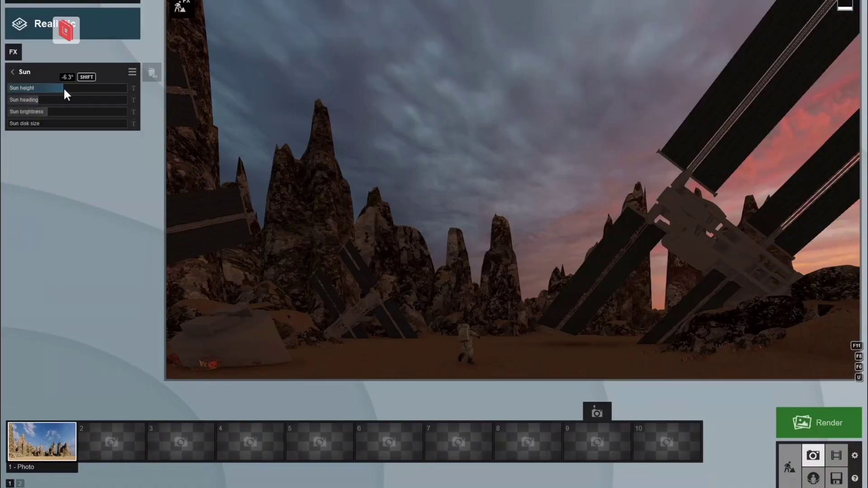
- Raise the sun and apply a cloudy sunset Real Sky
left_click(74, 87)
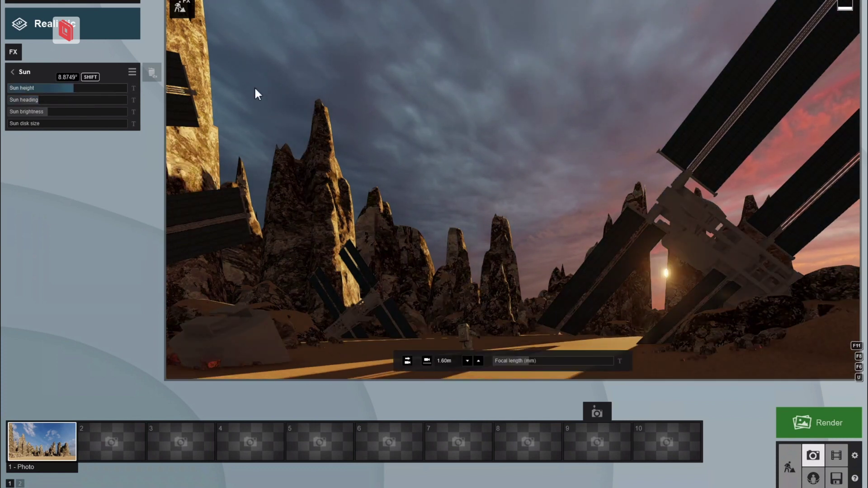
left_click(17, 72)
left_click(50, 101)
left_click(434, 316)
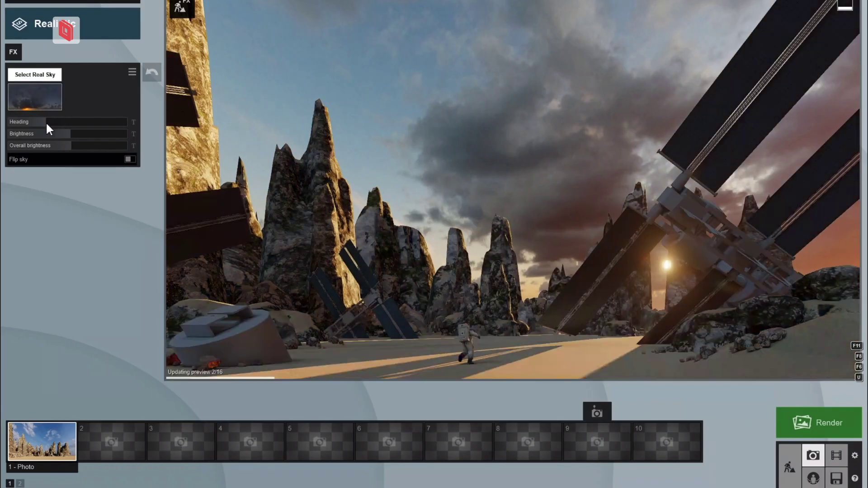
left_click(13, 71)
- Adjust the sun height until it sits just above the horizon
left_click(62, 69)
left_click_drag(63, 88, 50, 93)
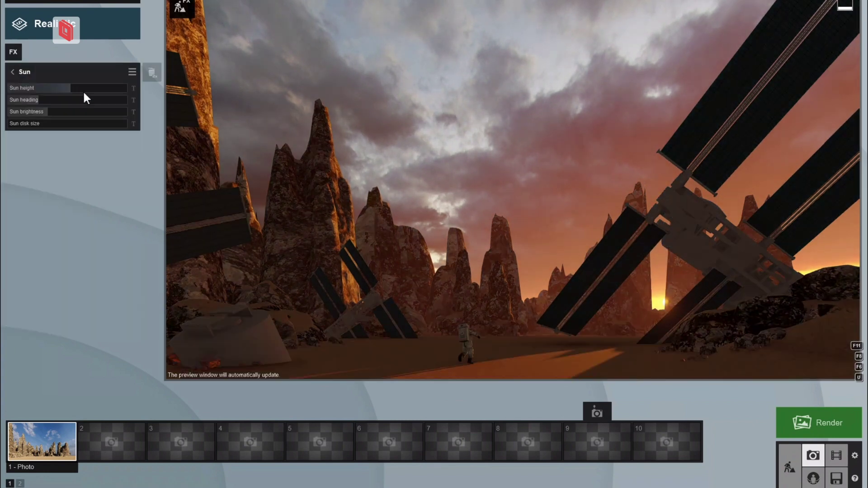
left_click_drag(86, 98, 38, 100)
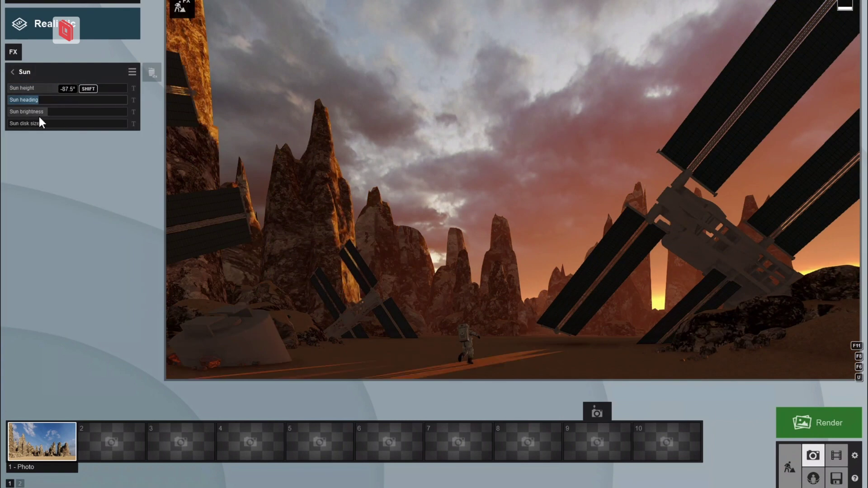
left_click(73, 88)
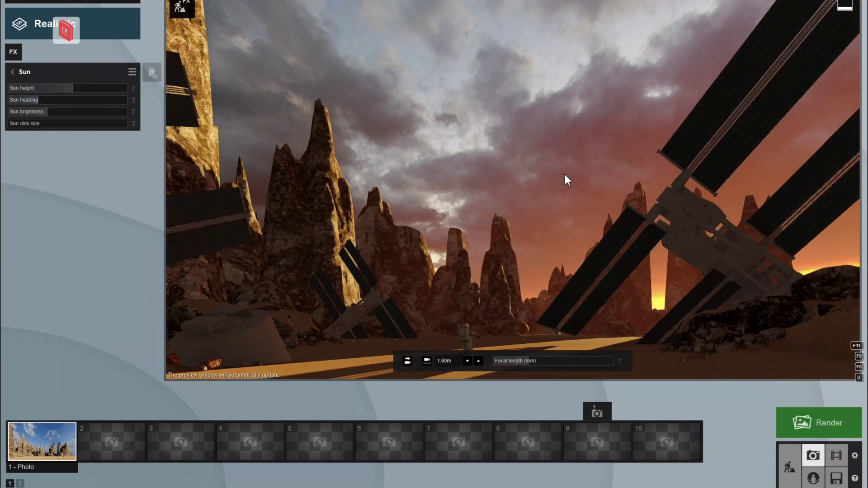
mouse_move(68, 88)
mouse_move(82, 89)
left_mouse_down()
mouse_move(34, 98)
mouse_move(72, 86)
mouse_move(35, 101)
mouse_move(125, 86)
mouse_move(42, 101)
mouse_move(71, 91)
left_mouse_up()
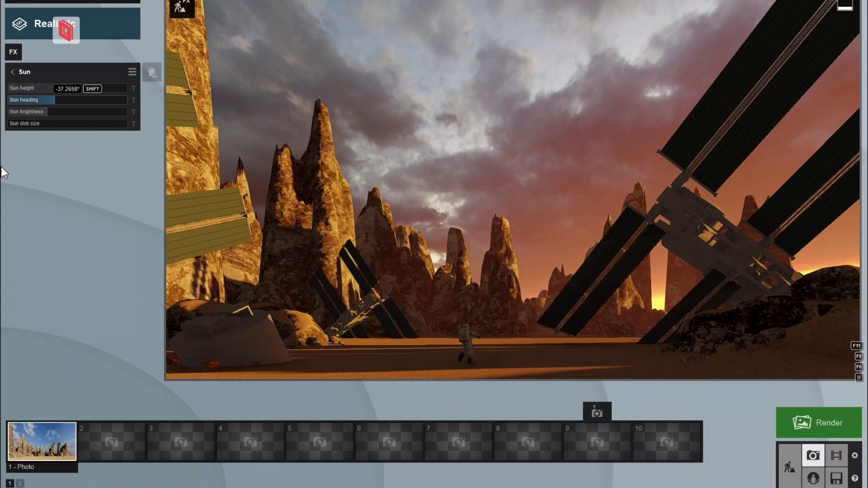
left_click_drag(68, 88, 100, 92)
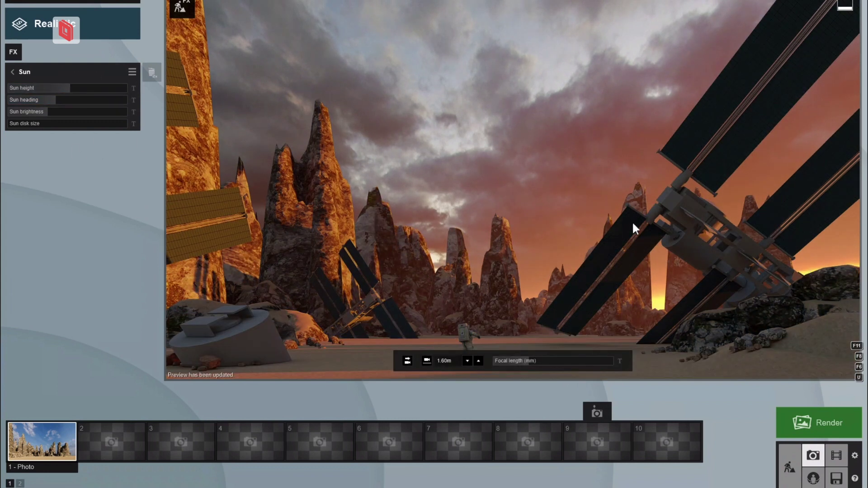
- Rotate the sunset sky around the scene and lower its brightness
left_click(12, 72)
left_click(71, 170)
mouse_move(92, 121)
left_mouse_down()
mouse_move(42, 122)
mouse_move(126, 123)
mouse_move(32, 122)
left_mouse_up()
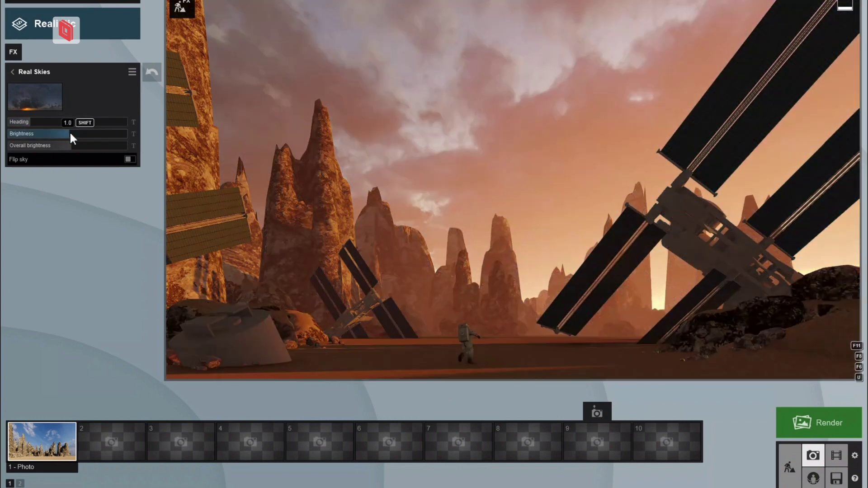
mouse_move(70, 133)
left_mouse_down()
mouse_move(41, 133)
mouse_move(66, 133)
mouse_move(27, 145)
left_mouse_up()
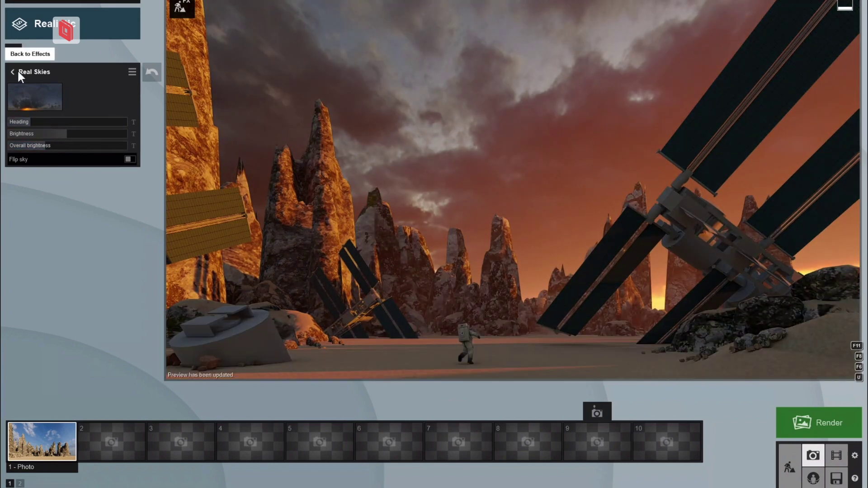
- Swing and fine-tune the sun's heading
left_click(12, 72)
left_click(83, 83)
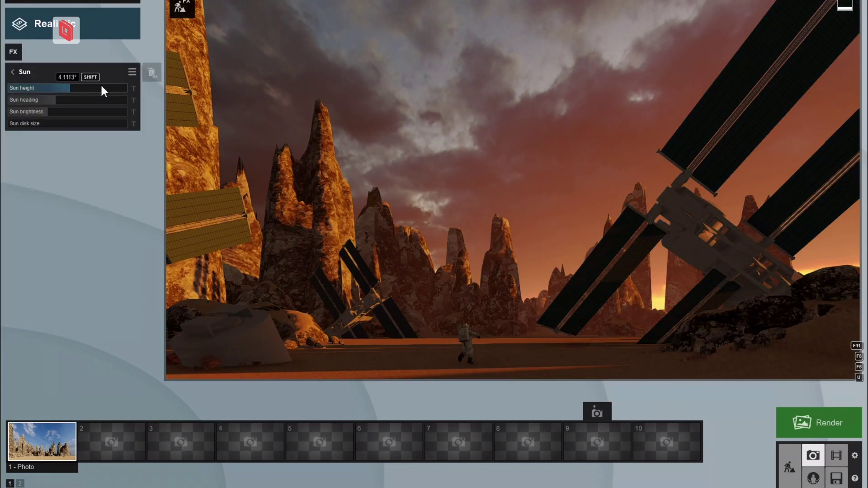
mouse_move(47, 103)
left_mouse_down()
mouse_move(91, 103)
mouse_move(51, 105)
left_mouse_up()
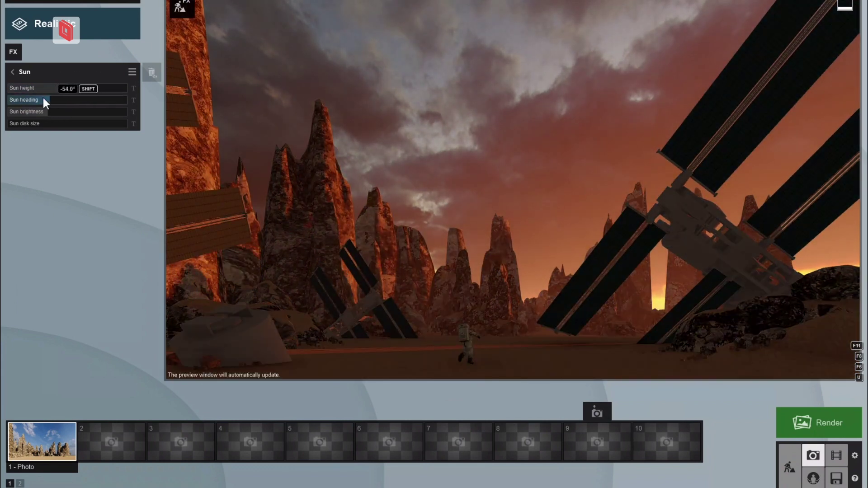
left_click_drag(53, 101, 93, 103)
left_click(61, 105)
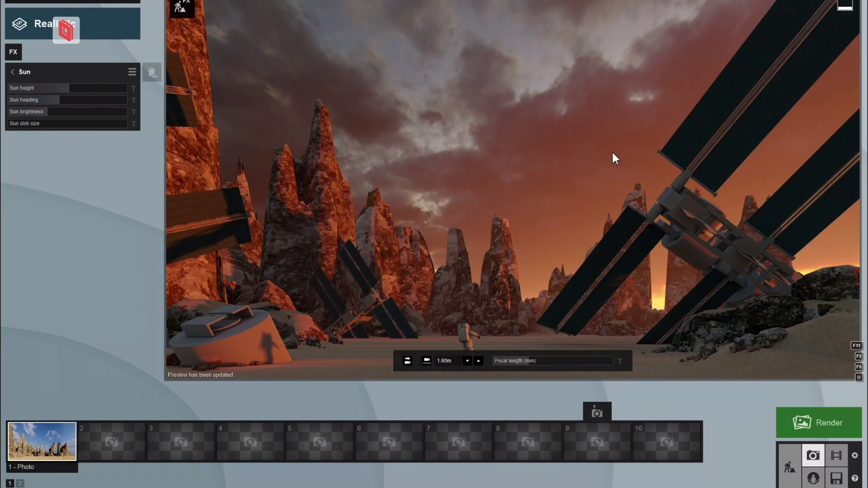
- Rotate the sky once more, set shadows to Ultra sharp, and return to Build mode
left_click(13, 72)
left_click(23, 118)
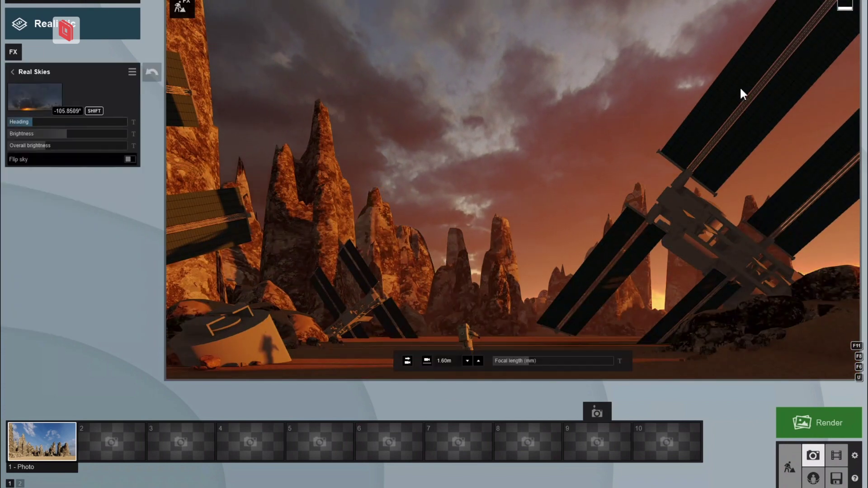
left_click_drag(23, 119, 744, 111)
left_click(33, 73)
left_click(25, 323)
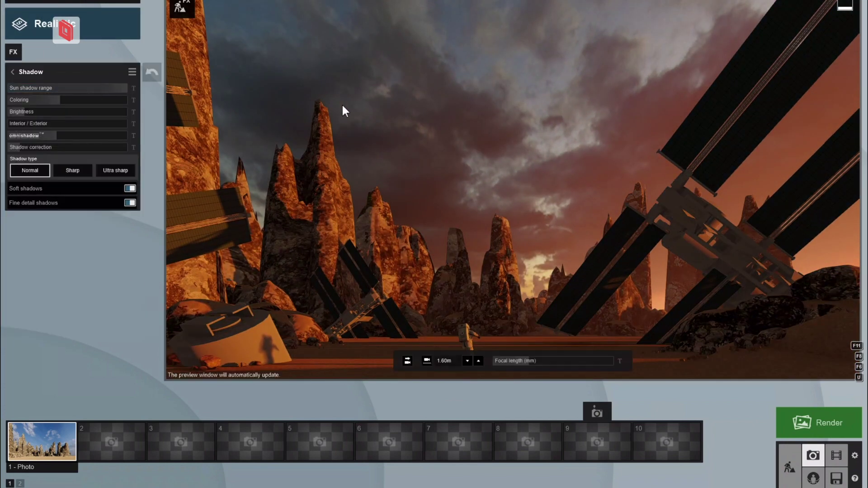
left_click(116, 170)
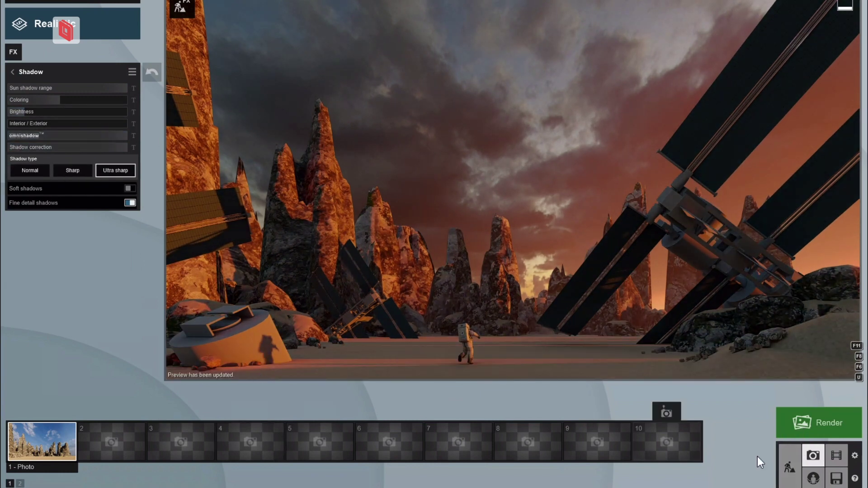
left_click(789, 467)
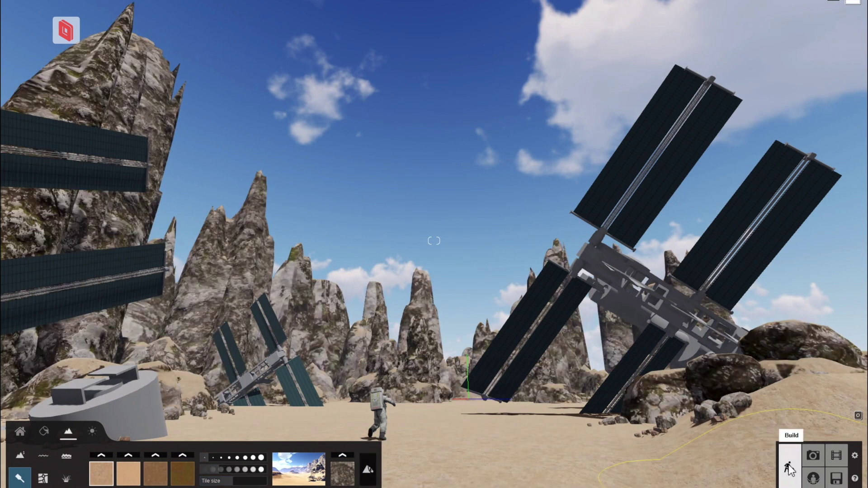
- Raise the Weathering on the space station's material to make it dirty
left_click(44, 431)
left_click(534, 325)
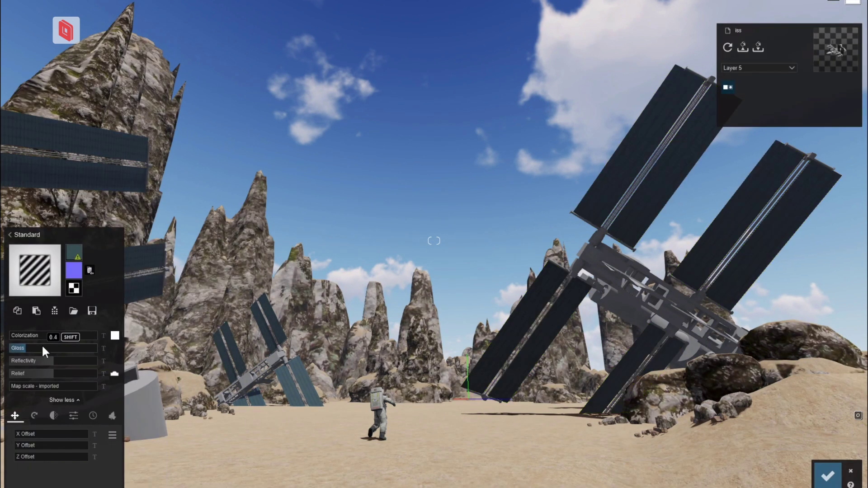
left_click(9, 235)
left_click(84, 212)
scroll(651, 286, "up", 5)
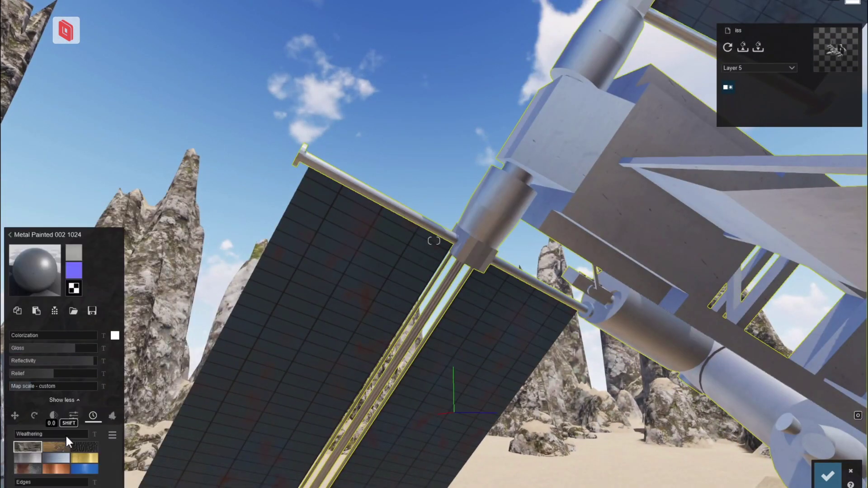
left_click_drag(65, 434, 69, 436)
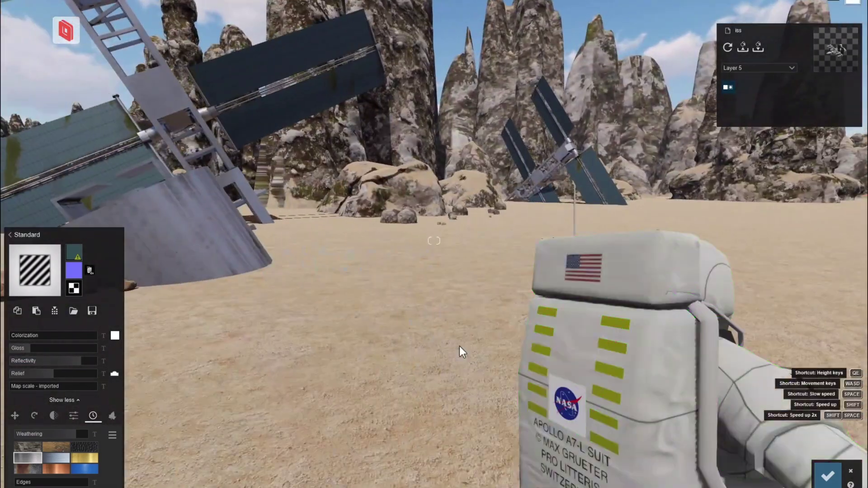
- Weather the astronaut suit with a different weathering style at strength 0.7
left_click(542, 352)
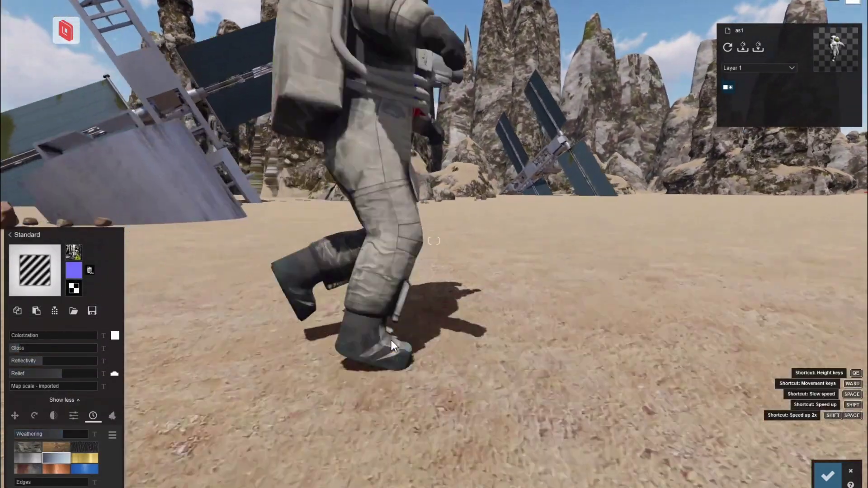
left_click_drag(65, 433, 68, 432)
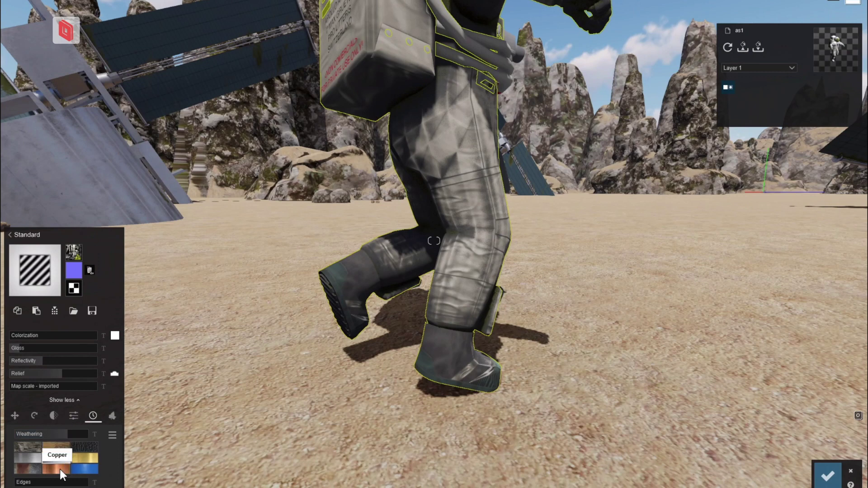
left_click(84, 447)
left_click_drag(67, 433, 69, 432, "shift")
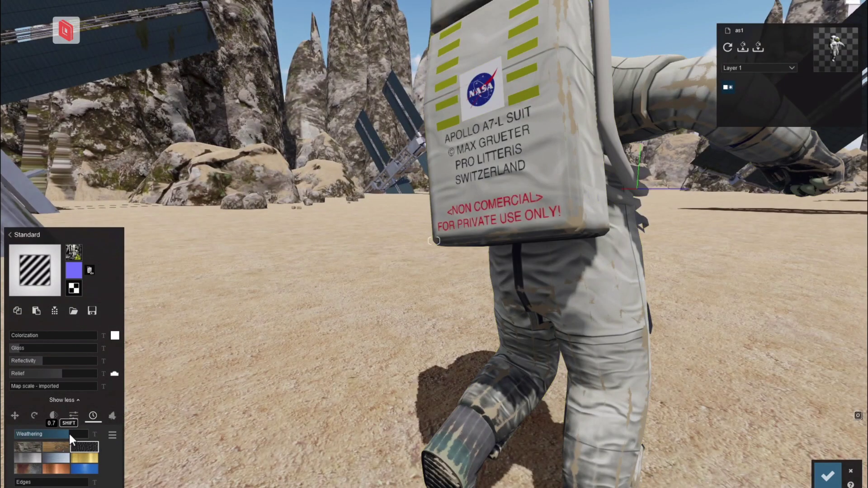
- Test outdoor and red glass materials on the astronaut, discard them, then place the imported planet model
left_click(9, 235)
left_click(116, 237)
left_click_drag(115, 237, 546, 170)
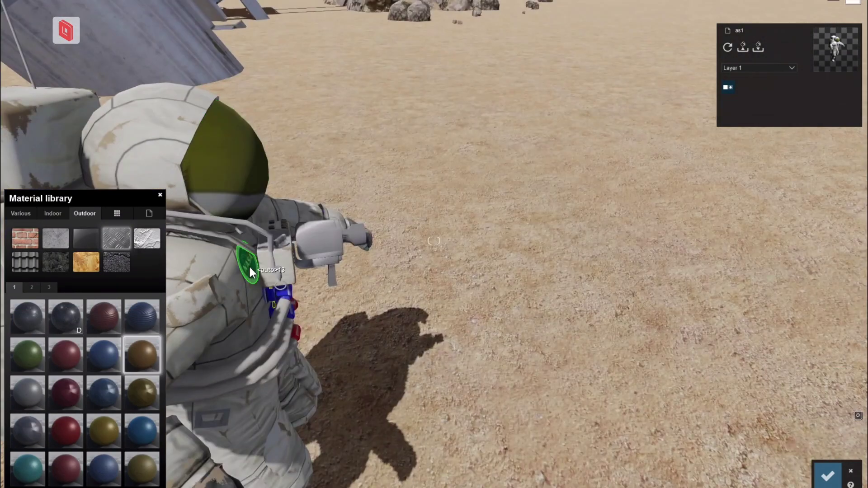
left_click(86, 263)
left_click(86, 238)
left_click(104, 355)
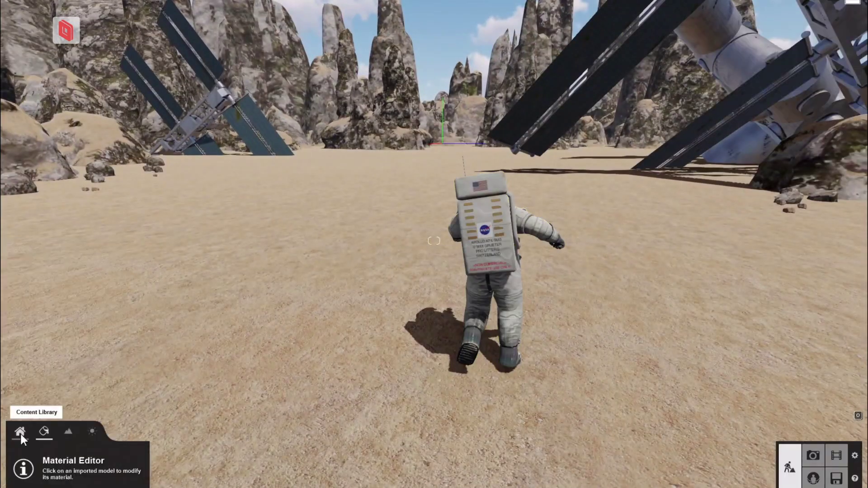
left_click(20, 432)
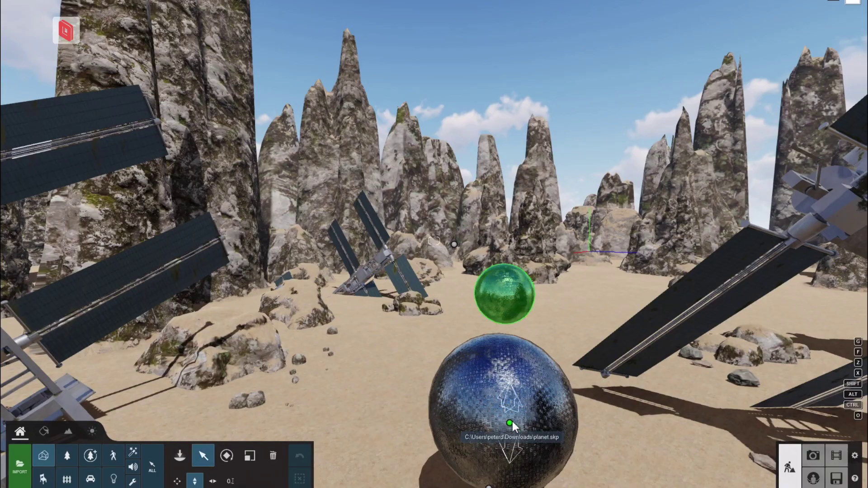
left_click(512, 424)
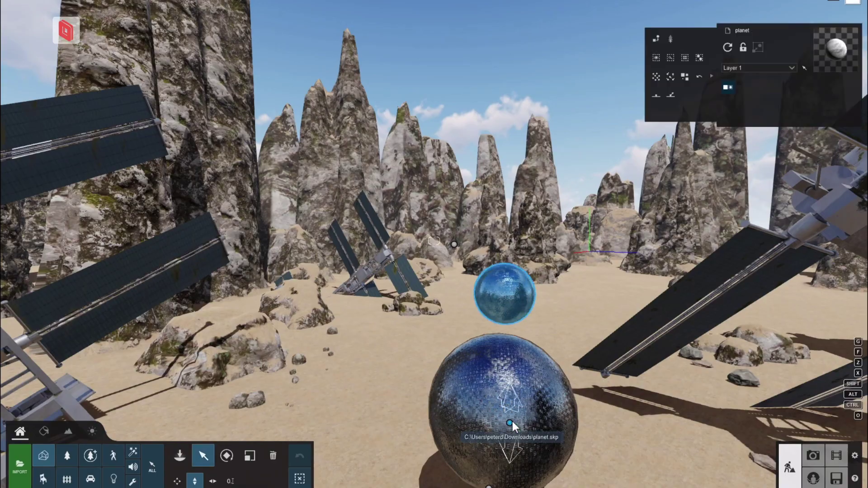
- Strengthen the photo's 2-Point Perspective amount and return to Build mode
left_click(812, 454)
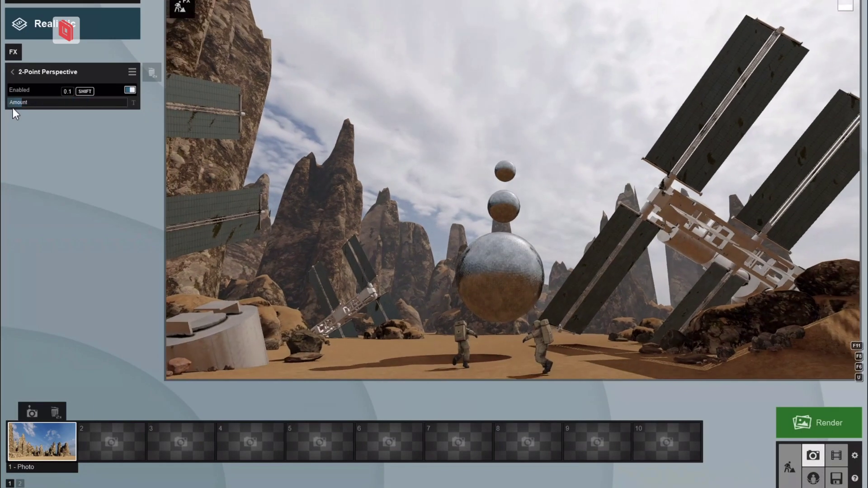
left_click_drag(13, 103, 118, 105)
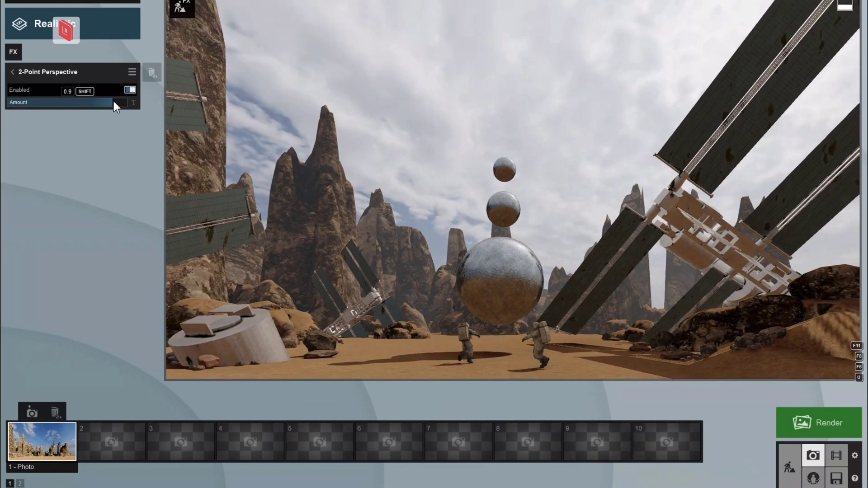
key("Escape")
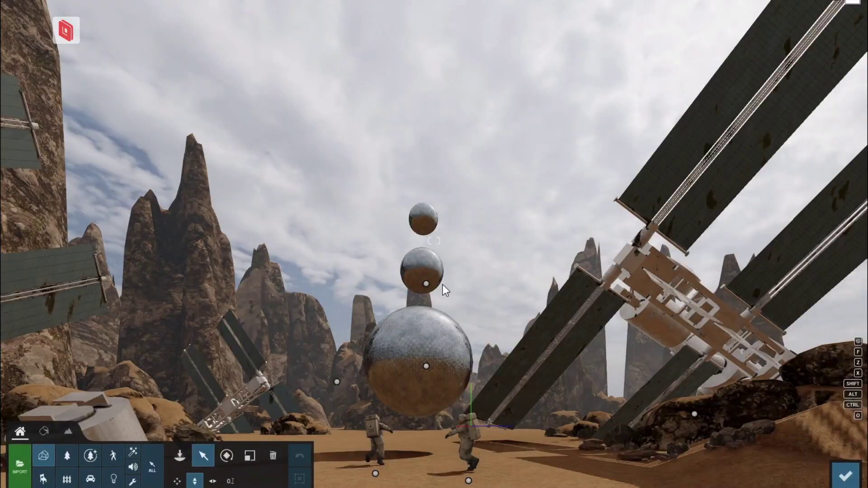
- Try Metal Painted 003, a black glossy metal and copper on the spheres
left_click(442, 284)
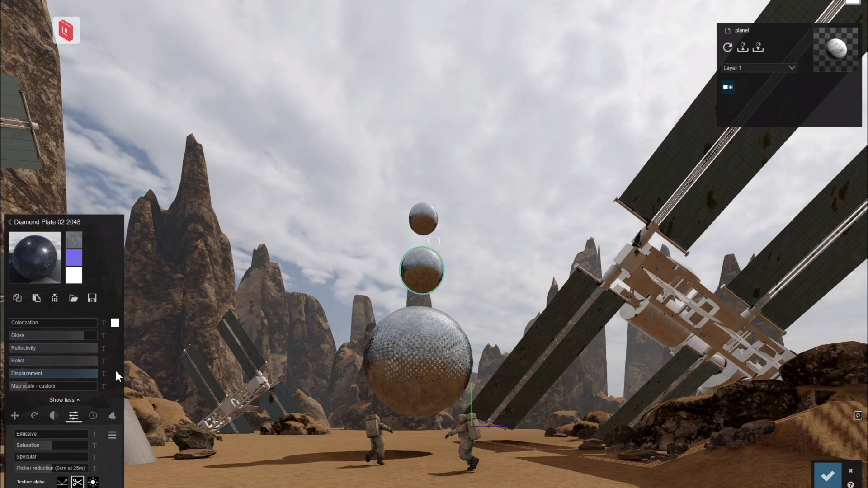
left_click(17, 223)
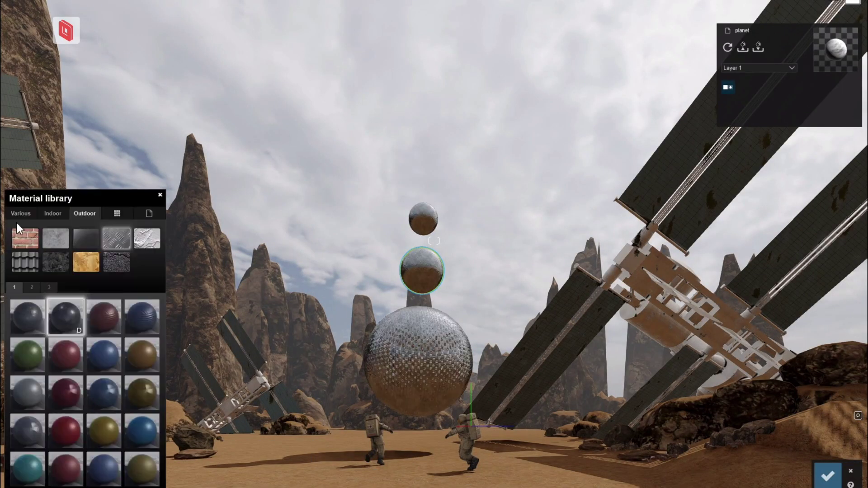
left_click(28, 434)
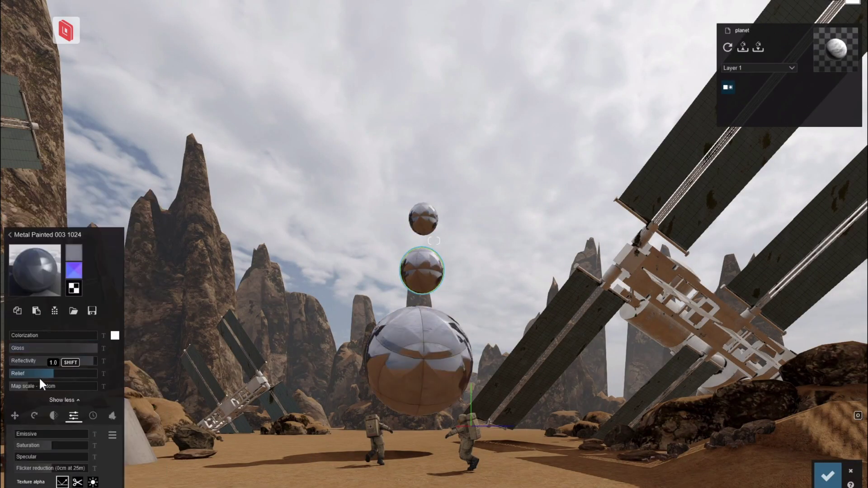
left_click(34, 271)
left_click(49, 287)
left_click(68, 434)
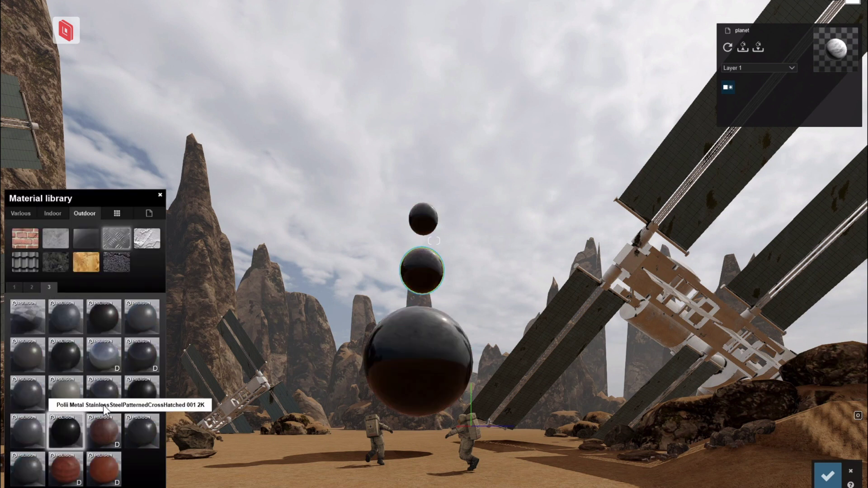
left_click(15, 287)
left_click(53, 213)
left_click(103, 316)
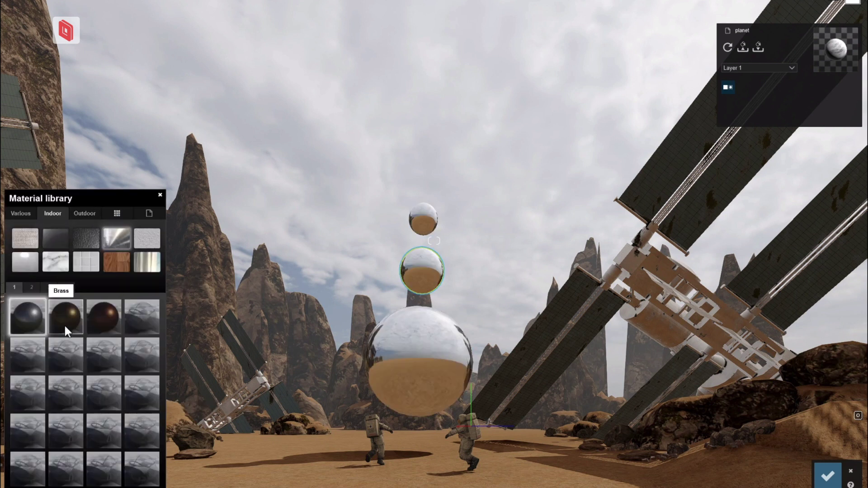
- Test chrome, black metal, metal mesh and Platinum materials on the spheres
left_click(31, 287)
left_click(27, 469)
left_click(142, 429)
left_click(114, 468)
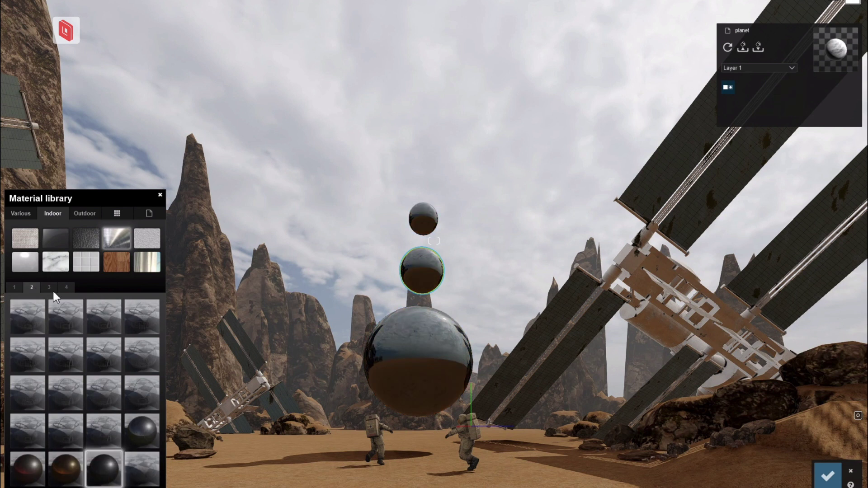
left_click(49, 287)
left_click(65, 316)
left_click(102, 397)
left_click(141, 396)
left_click(26, 432)
left_click(114, 472)
left_click(141, 468)
- Apply the Indoor Silver material to the spheres and raise its Emissive glow
left_click(66, 287)
left_click(72, 324)
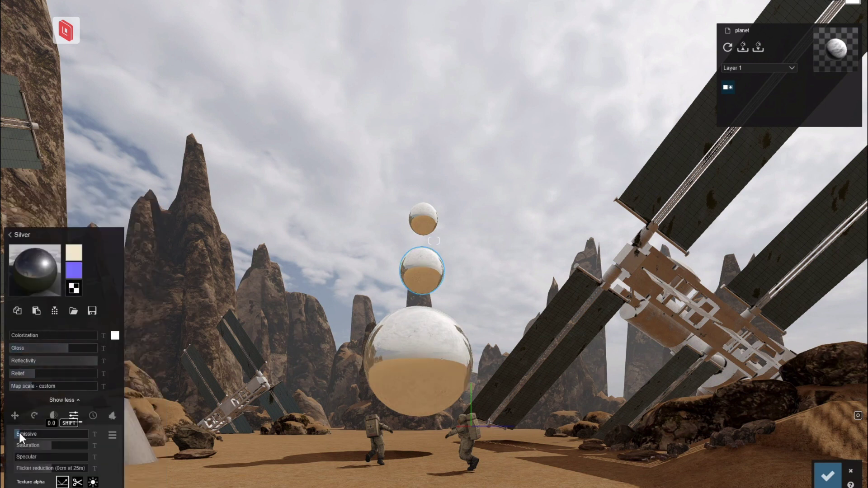
left_click_drag(18, 433, 59, 433)
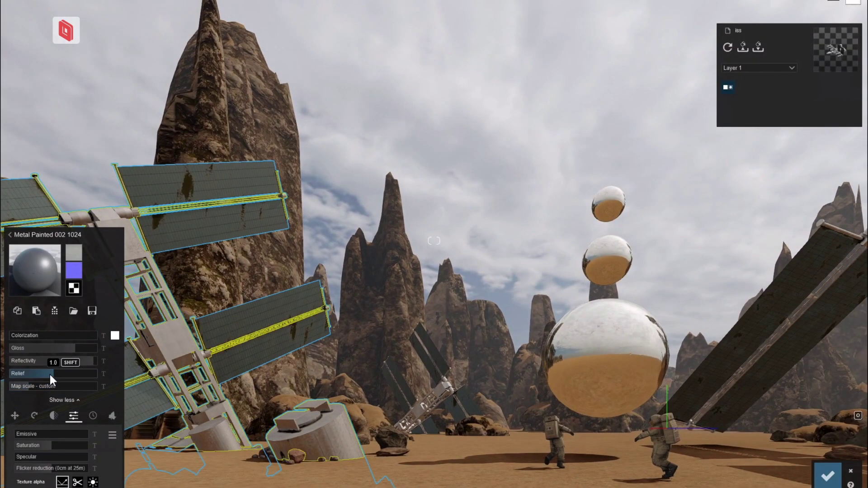
- Give the station Polii Rust Plain 029 2k with a slightly smaller map scale, and confirm
left_click(34, 267)
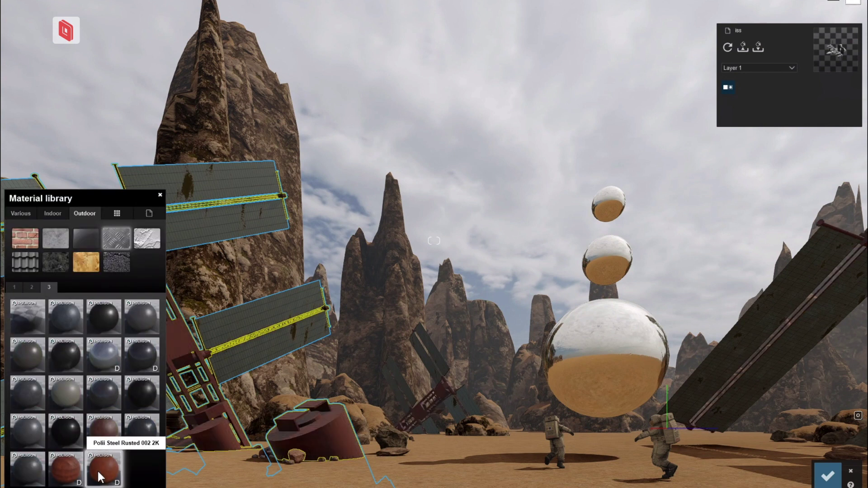
scroll(77, 429, "up", 2)
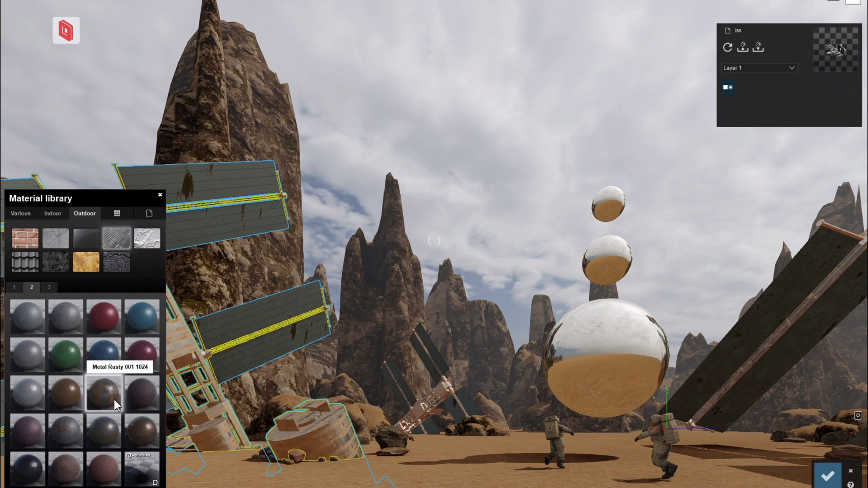
left_click(44, 287)
left_click(104, 433)
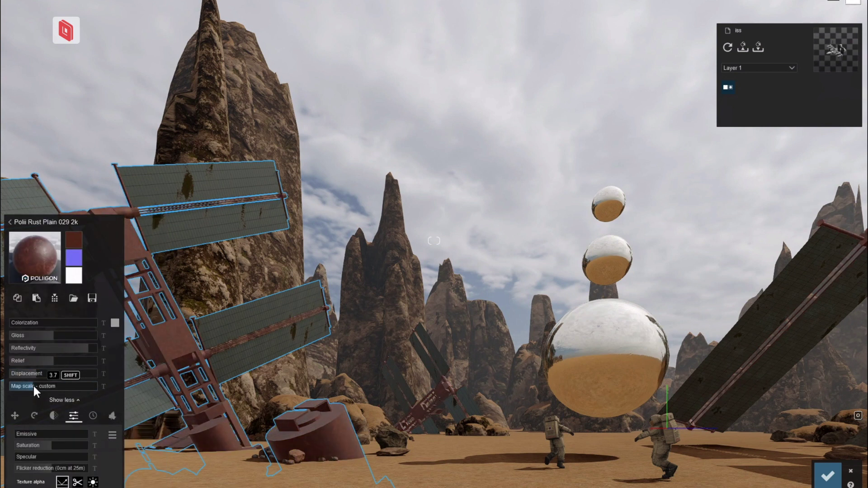
left_click_drag(79, 391, 54, 393)
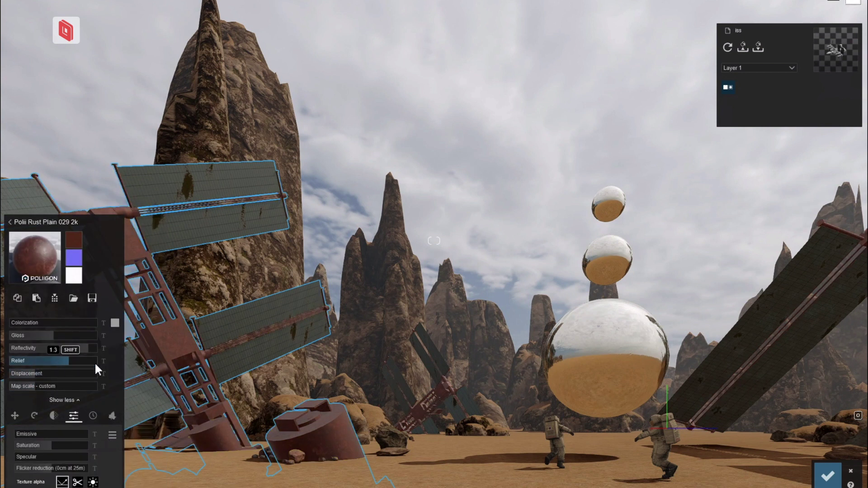
left_click(202, 230)
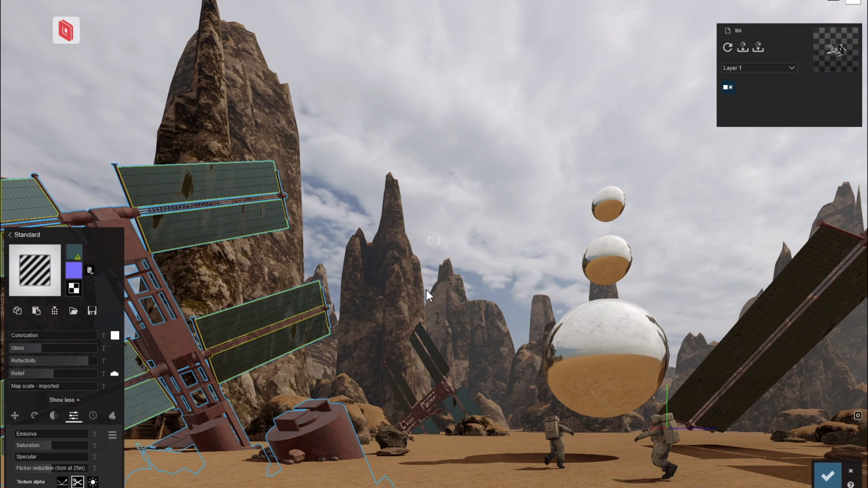
left_click(823, 477)
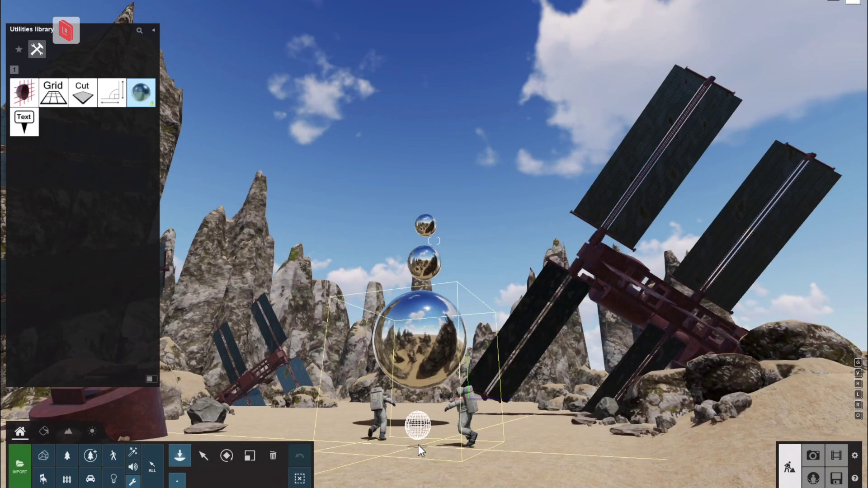
- Place a Reflection control point and move it across the sand in front of the spheres
left_click(419, 450)
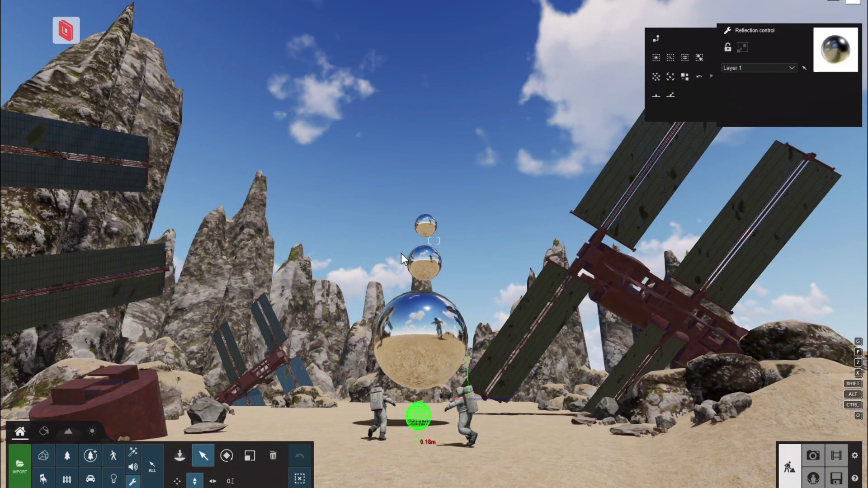
key("m")
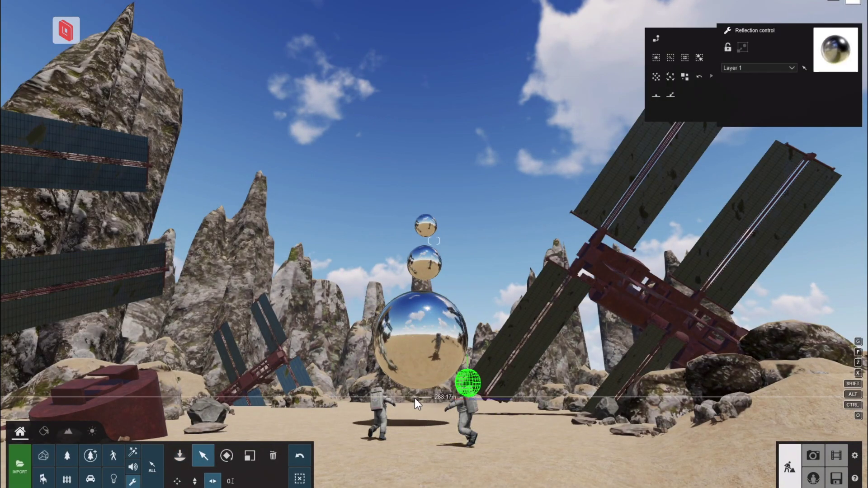
key("w")
left_click_drag(410, 326, 447, 381)
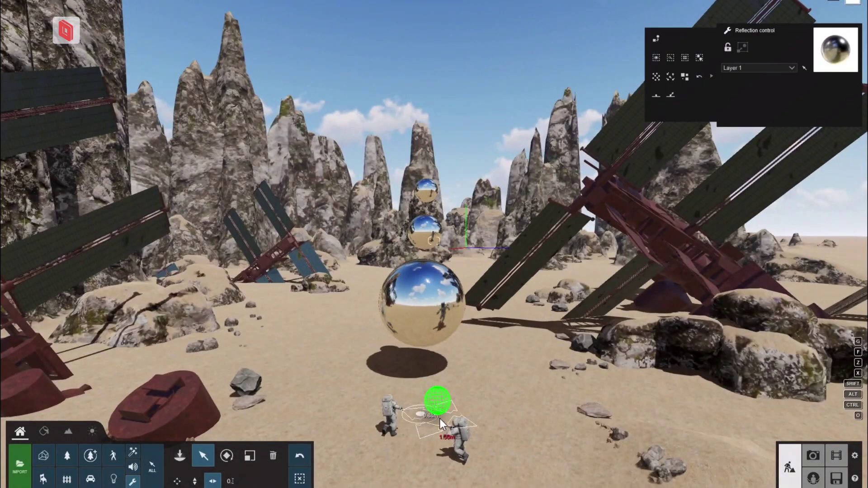
left_click_drag(440, 419, 407, 396)
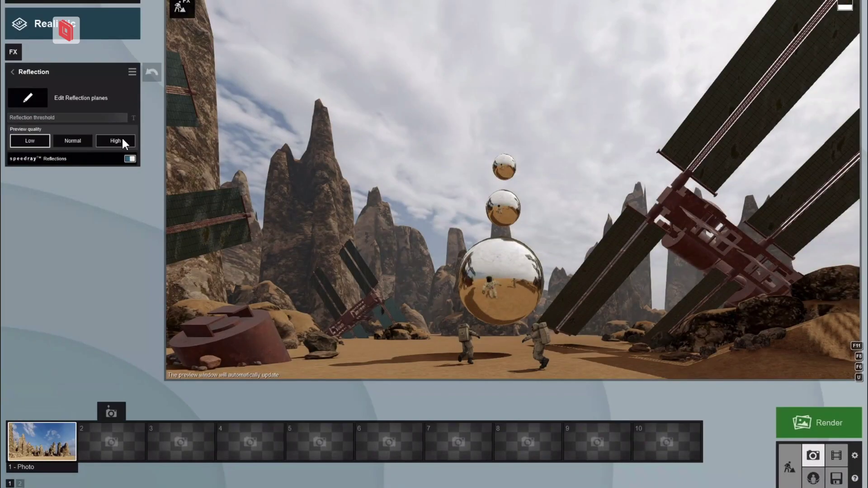
- Set the reflection preview quality, raise the reflection point, and nudge the big sphere left
left_click(118, 141)
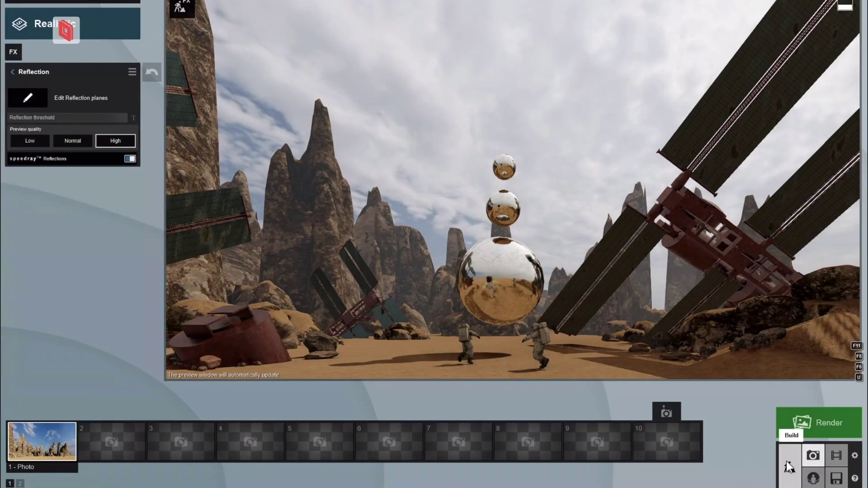
left_click(789, 466)
left_click_drag(432, 354, 435, 335)
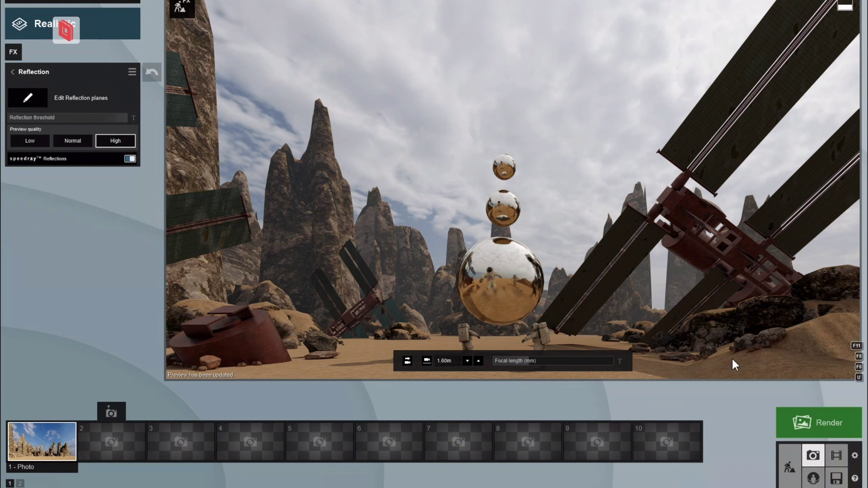
left_click(30, 140)
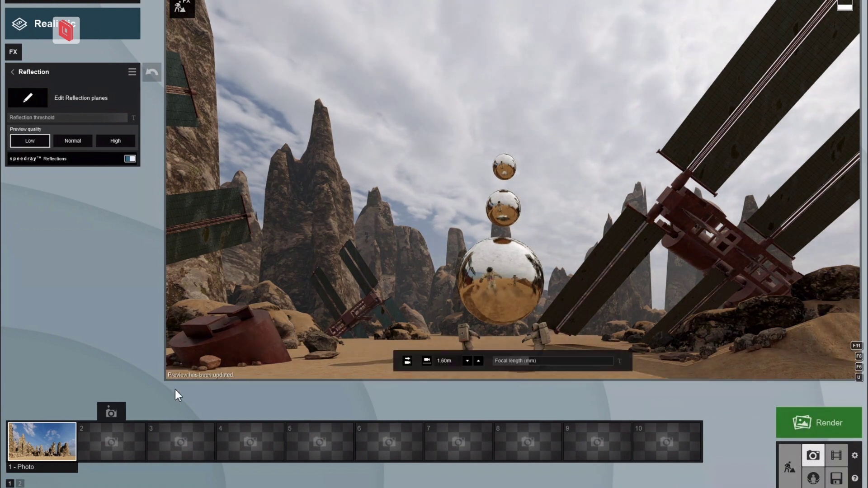
left_click(789, 466)
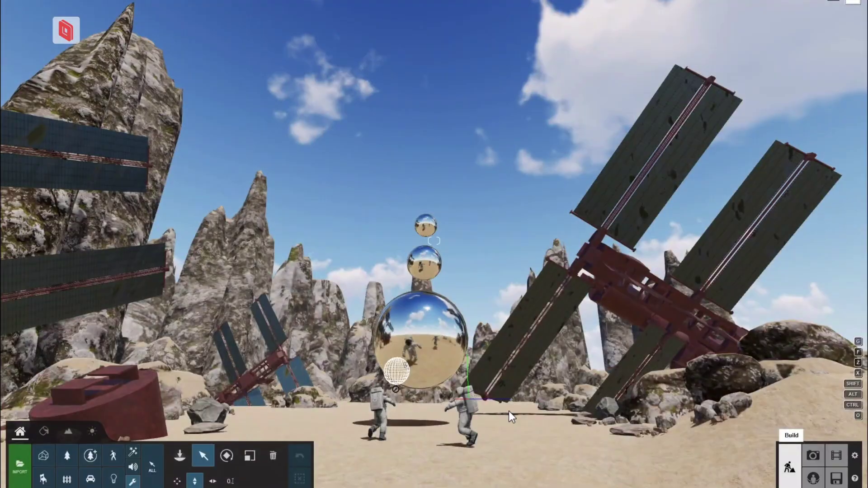
left_click_drag(423, 339, 416, 339)
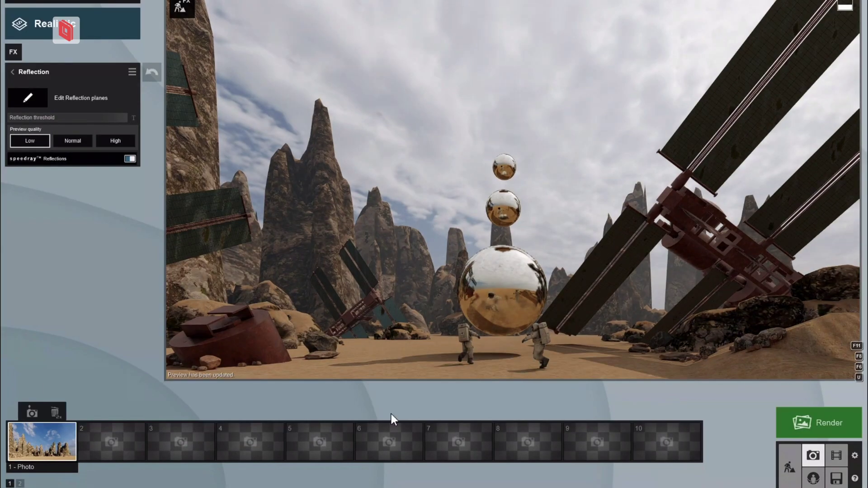
left_click(789, 466)
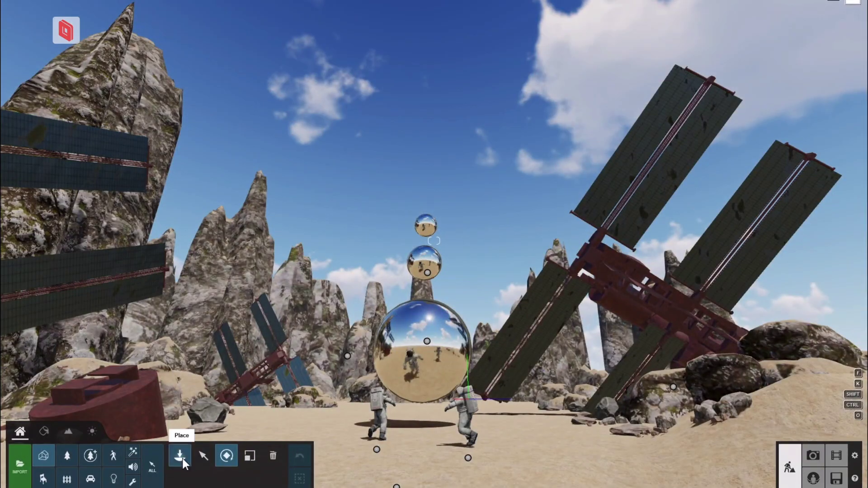
- Place the Steam 01 effect in the scene
left_click(133, 452)
left_click(37, 167)
left_click(735, 415)
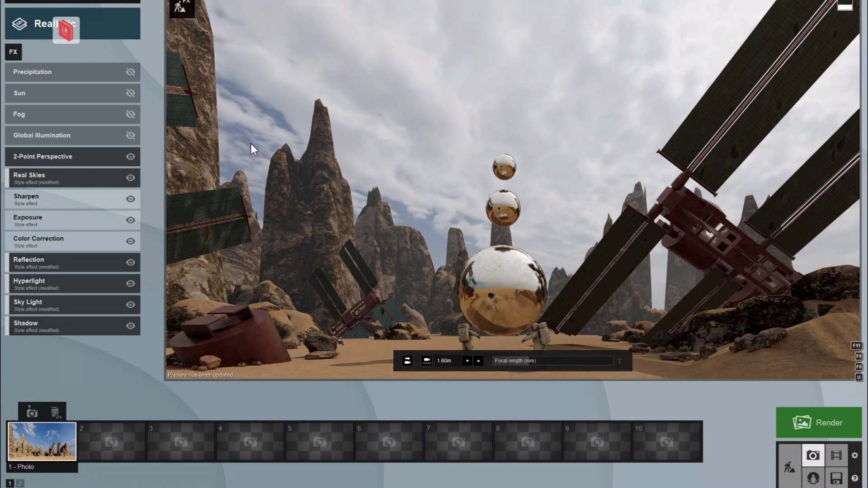
- Give the big floating sphere the Chrome material and return to the photo
left_click(789, 472)
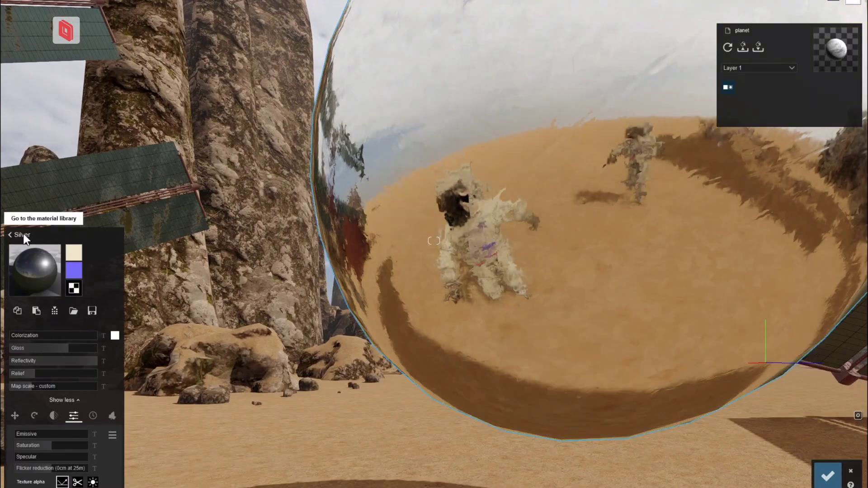
left_click(22, 236)
left_click(35, 277)
left_click_drag(140, 427, 728, 304)
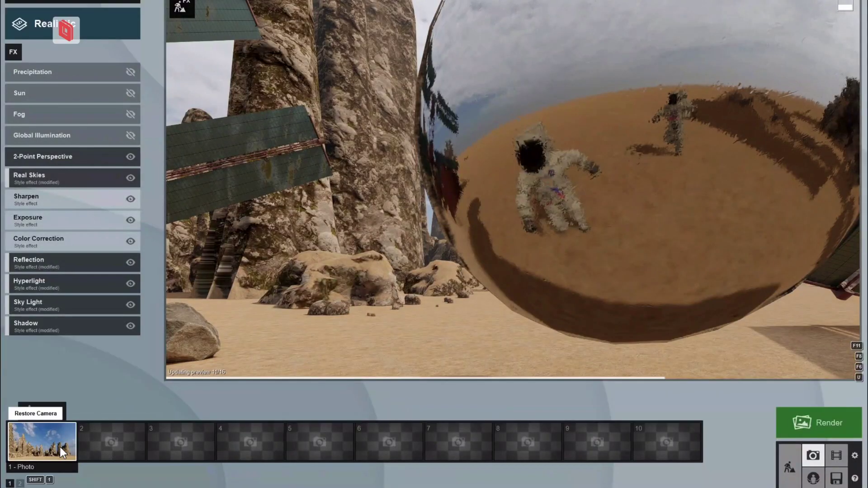
left_click(60, 447)
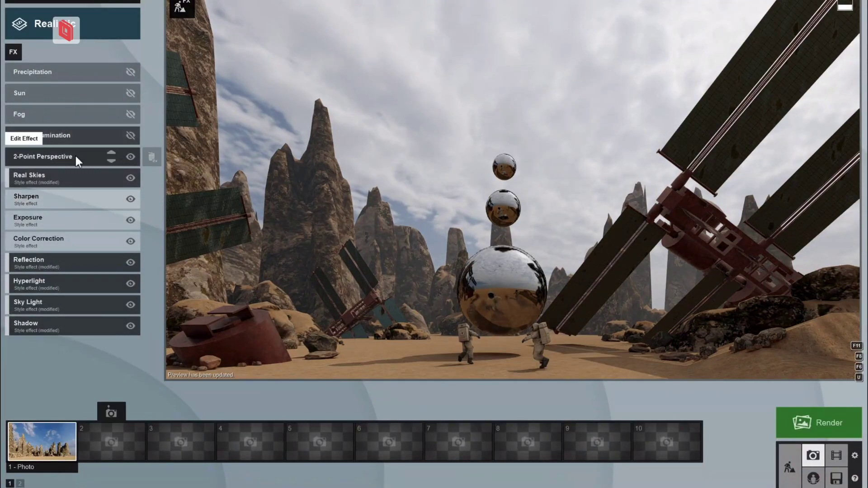
left_click(132, 74)
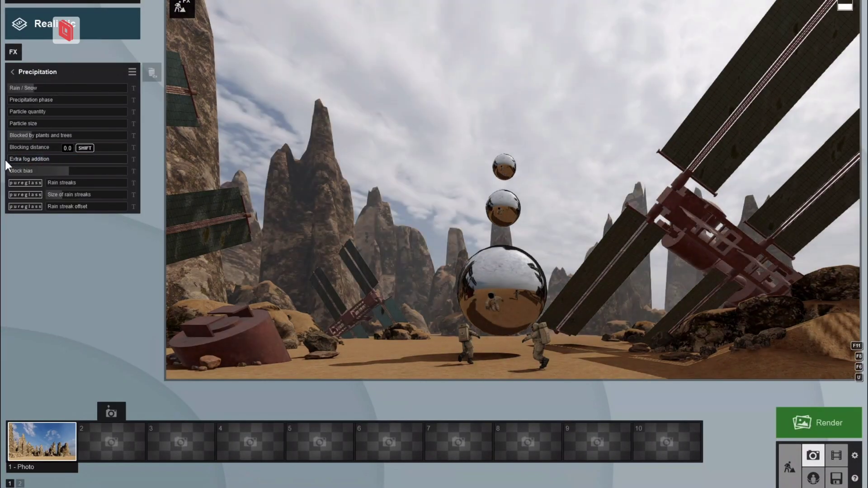
- Add Fog with density 1.5 and an orange tint
left_click(13, 72)
left_click_drag(104, 88, 77, 87)
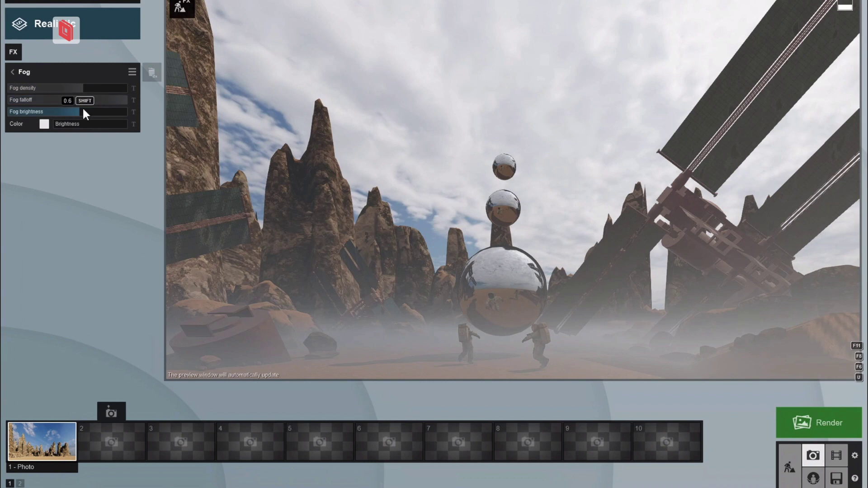
left_click(44, 124)
left_click(188, 127)
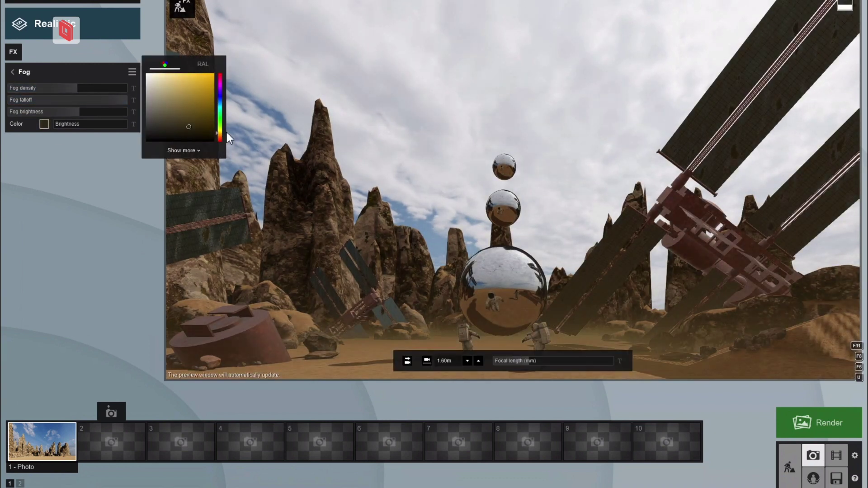
left_click(44, 124)
left_click(198, 83)
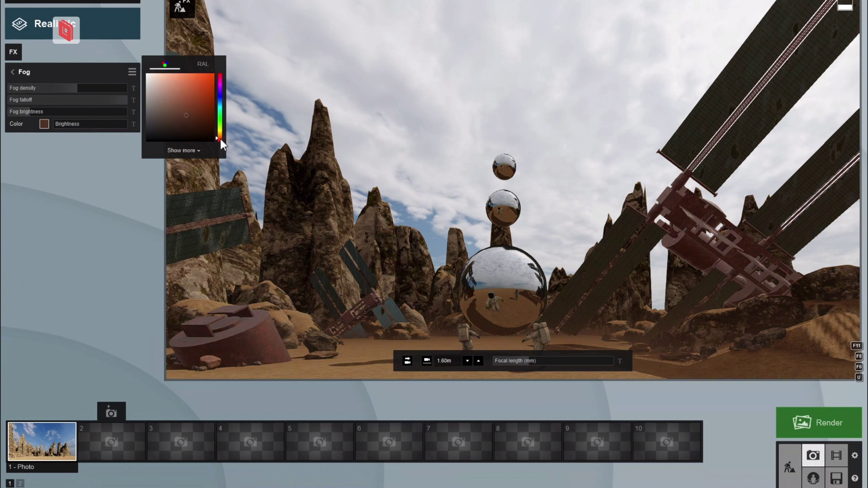
left_click(106, 99)
- Thin the fog with lower density, a lighter orange colour and maximum falloff
left_click_drag(106, 98, 140, 107)
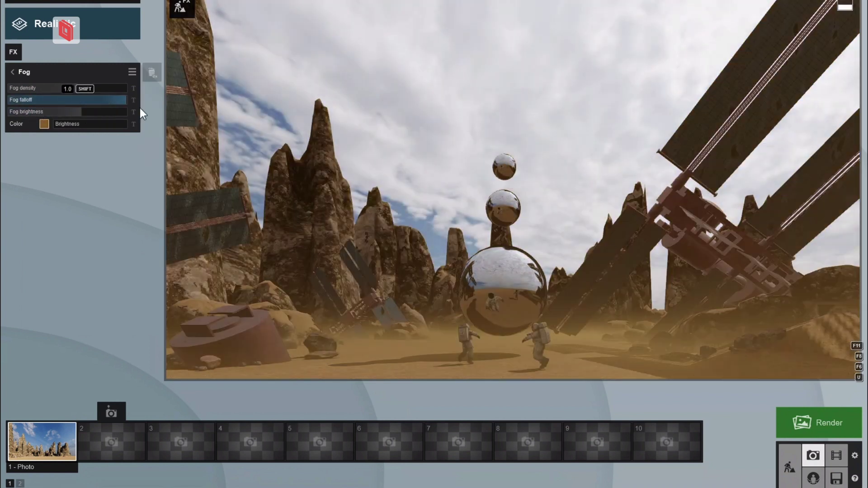
left_click(66, 88)
left_click(44, 124)
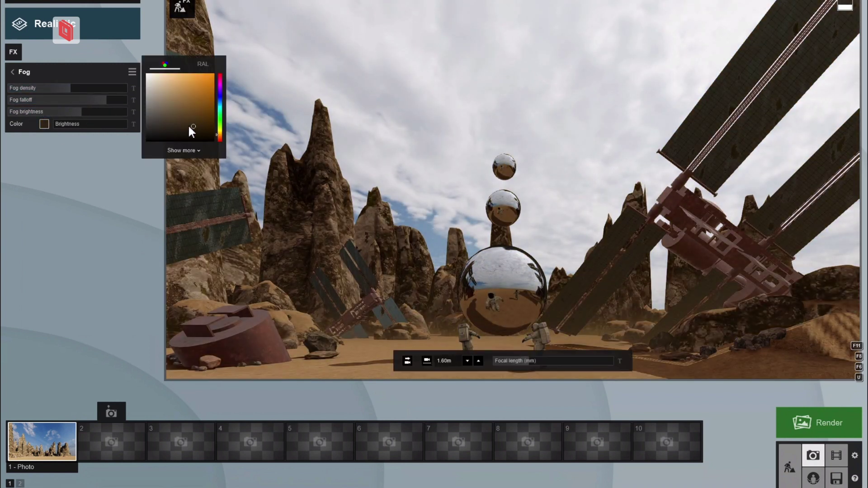
left_click(193, 131)
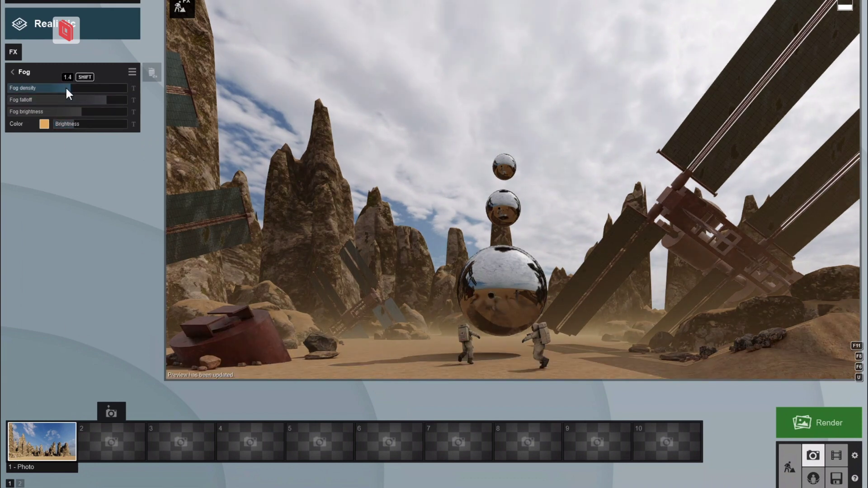
left_click(98, 100)
mouse_move(511, 271)
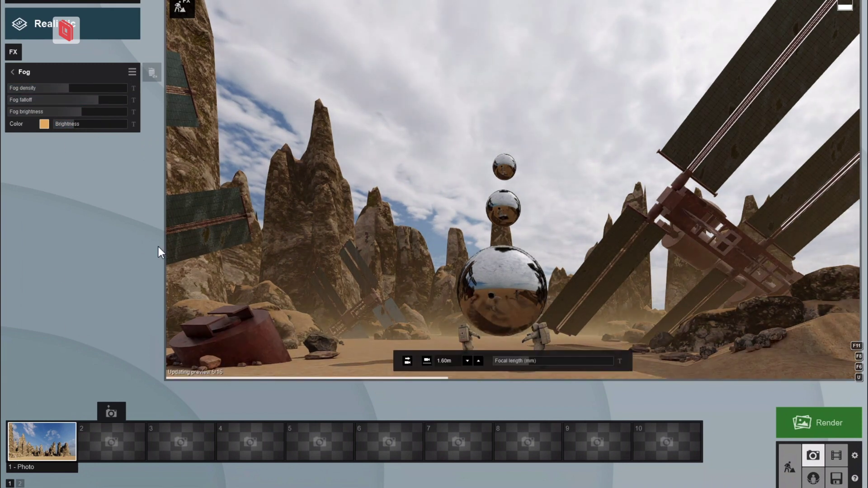
left_click(107, 100)
left_click_drag(112, 101, 131, 100)
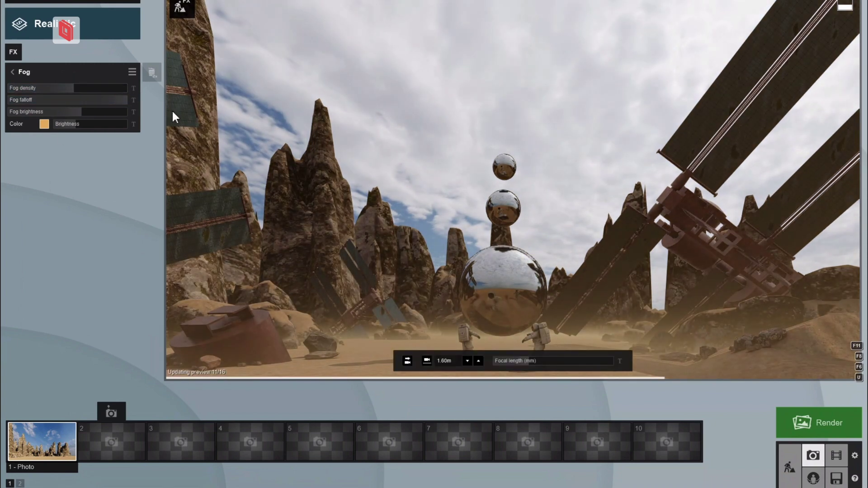
left_click(13, 71)
left_click(27, 173)
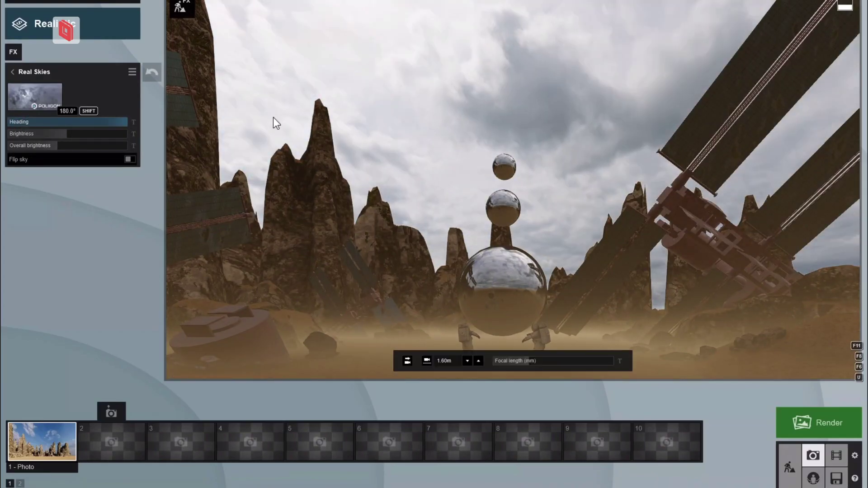
- Try overcast and sunset skies with a 22.8° heading, and switch the Sun off
left_click(35, 96)
left_click(434, 172)
left_click_drag(107, 121, 86, 126)
left_click(35, 96)
left_click(529, 301)
key("Escape")
left_click(130, 94)
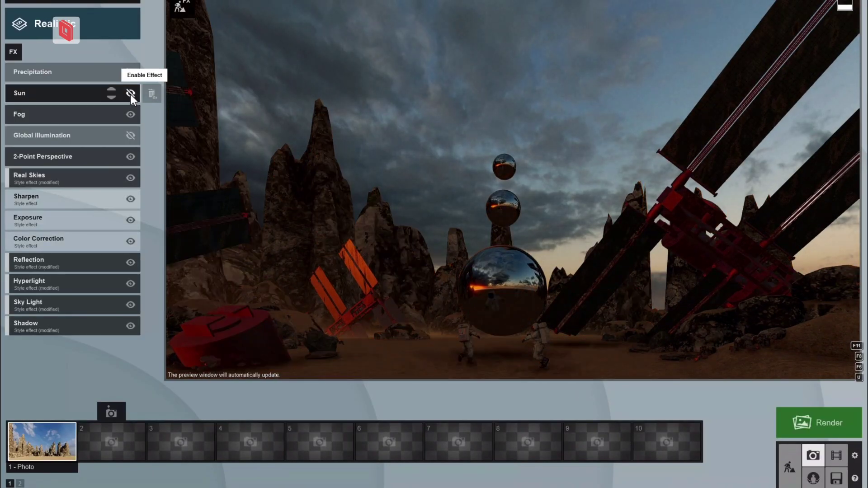
- Settle on a cloudy Real Skies sky rotated to about -72° heading
left_click(45, 178)
left_click(35, 97)
left_click(262, 100)
left_click(542, 307)
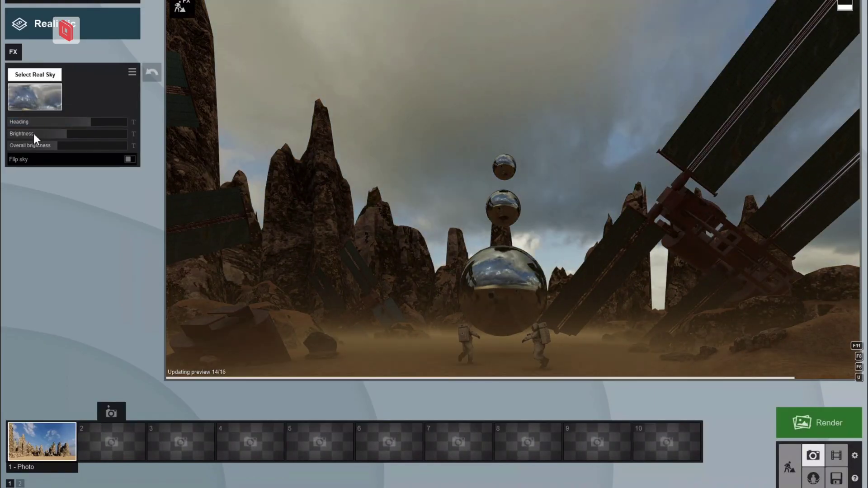
left_click(35, 97)
left_click(489, 100)
left_click(443, 161)
left_click(341, 168)
left_click_drag(71, 123, 32, 128)
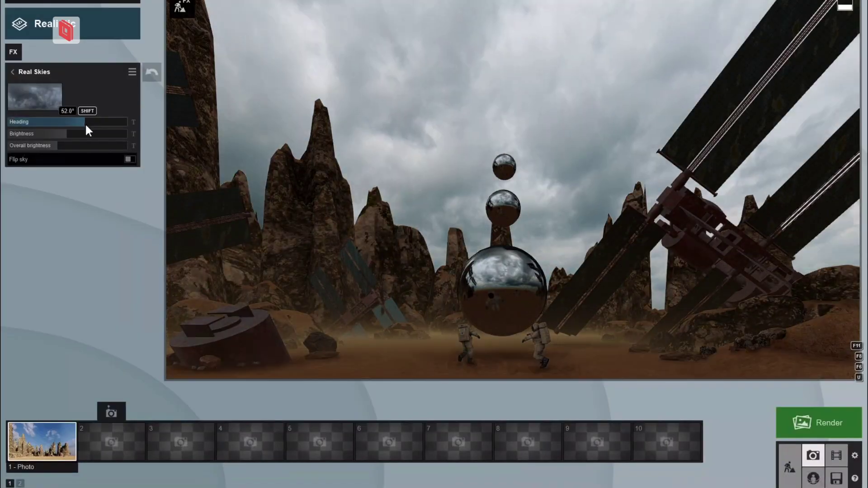
left_click_drag(85, 123, 30, 125)
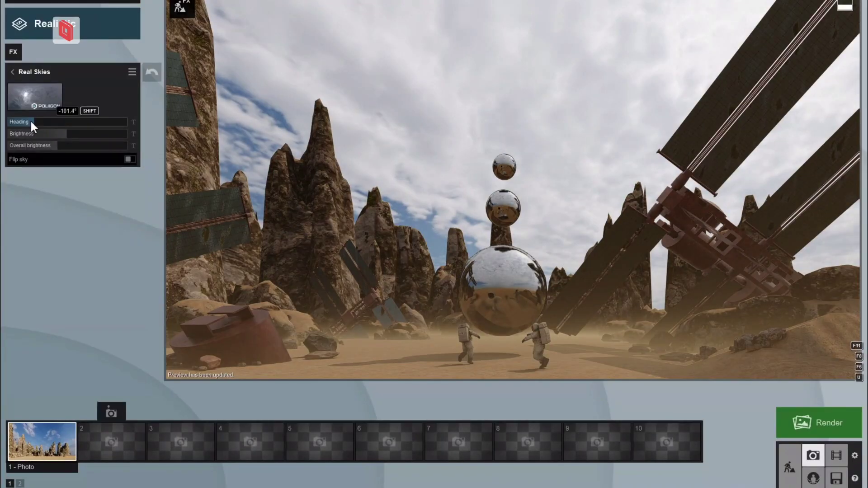
left_click(44, 126)
left_click_drag(44, 126, 34, 123)
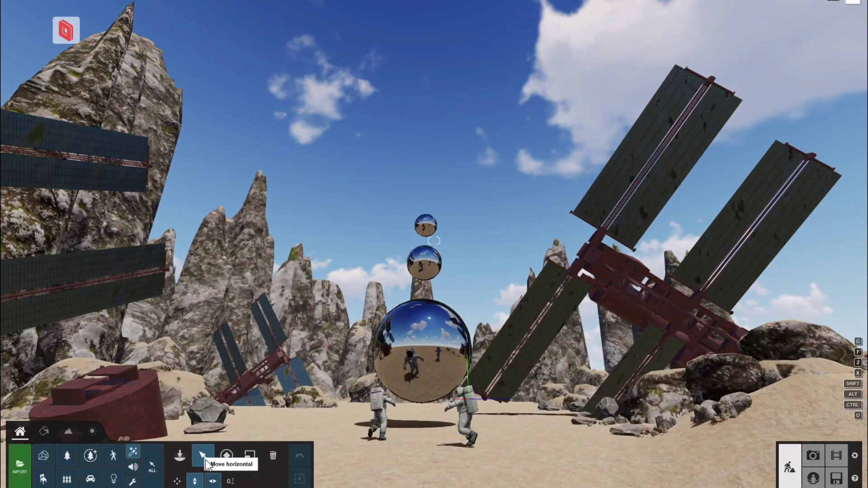
- Select the middle sphere, review Hyperlight and Shadow, and set colour temperature to 0.6
left_click(427, 275)
left_click(432, 239)
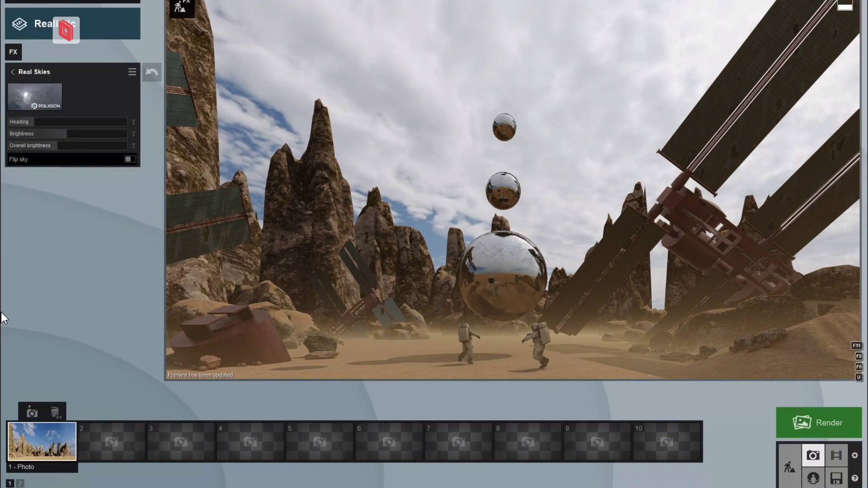
left_click(13, 71)
left_click(54, 84)
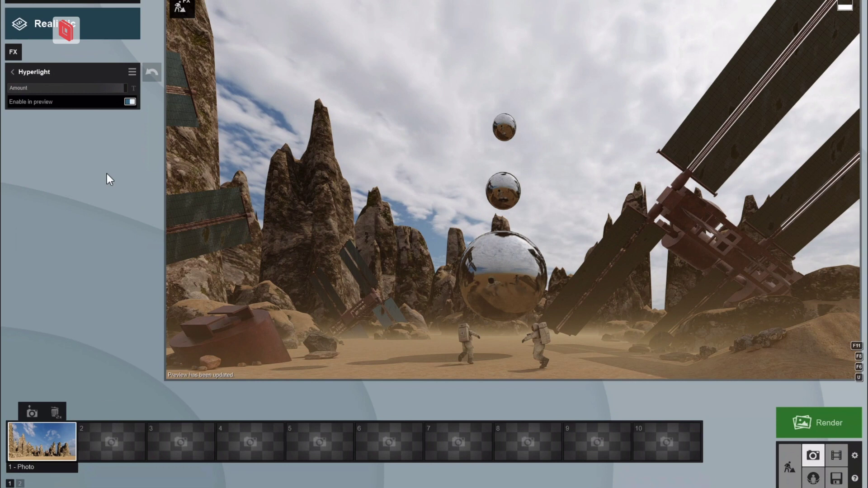
left_click(12, 72)
left_click(39, 196)
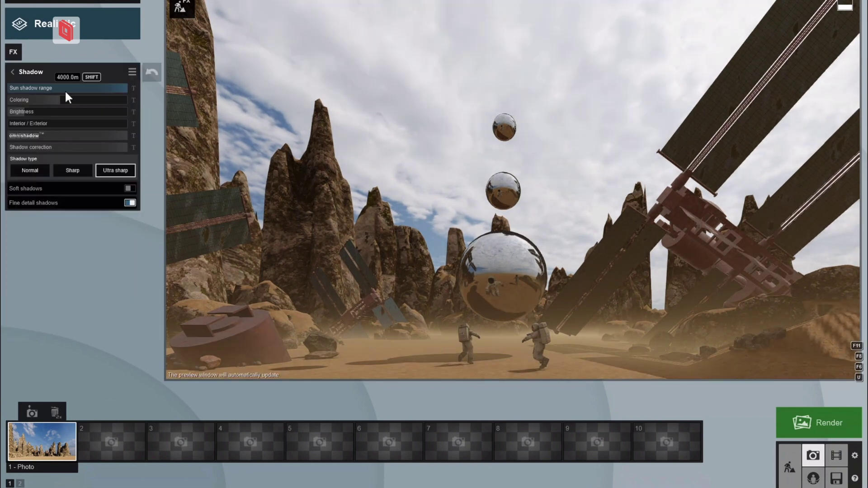
left_click(13, 72)
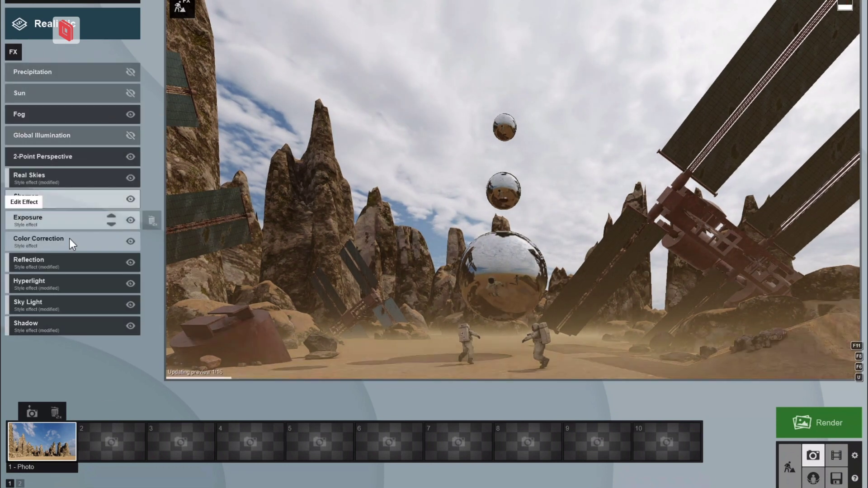
left_click(38, 239)
mouse_move(47, 88)
left_mouse_down()
mouse_move(128, 88)
mouse_move(72, 89)
mouse_move(77, 100)
left_mouse_up()
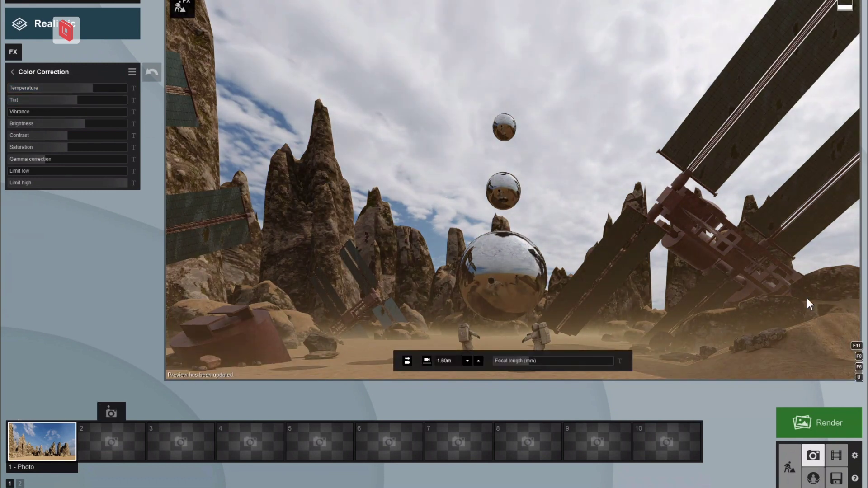
left_click(818, 423)
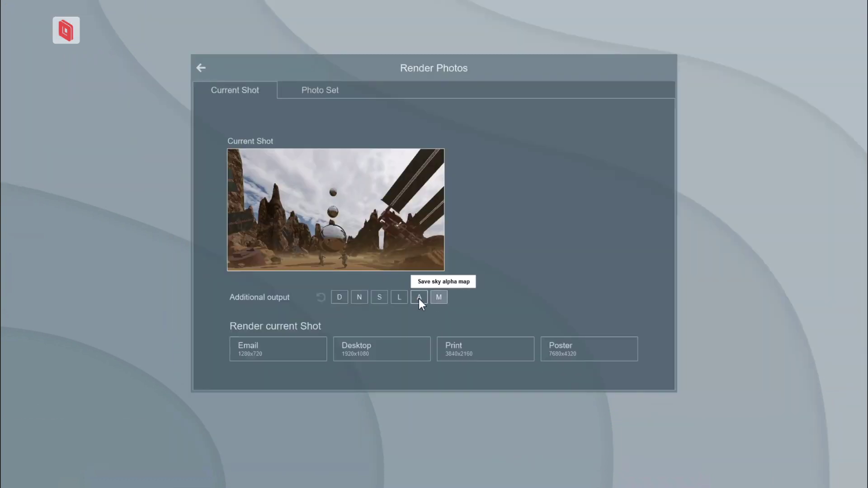
- Render a Print-size 3840x2160 photo with extra passes into a new Desktop folder
left_click(398, 298)
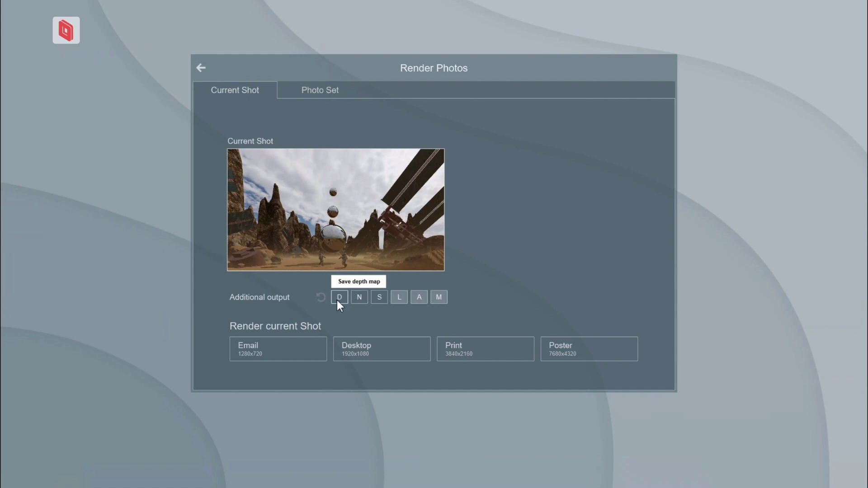
left_click(507, 348)
left_click(63, 21)
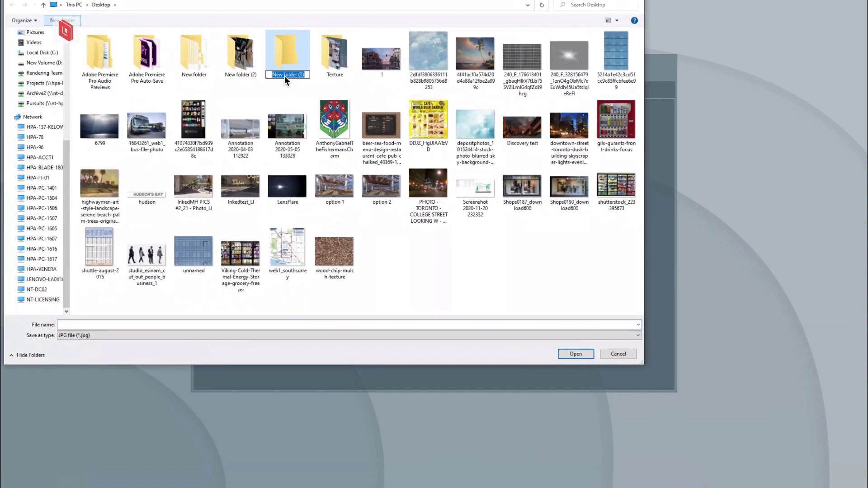
left_click(251, 77)
double_click(251, 78)
left_click(576, 354)
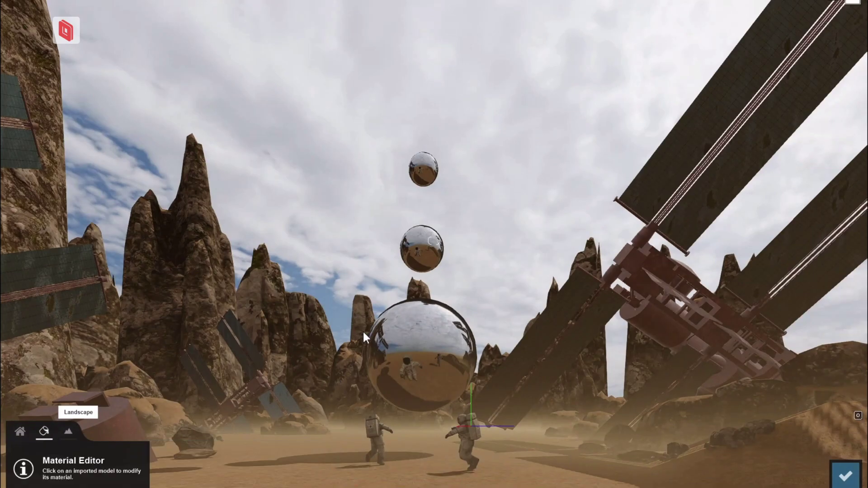
- Lower the chrome spheres' emissive and widen the leaf coating's Ground level spread
left_click(365, 337)
left_click_drag(80, 433, 17, 434)
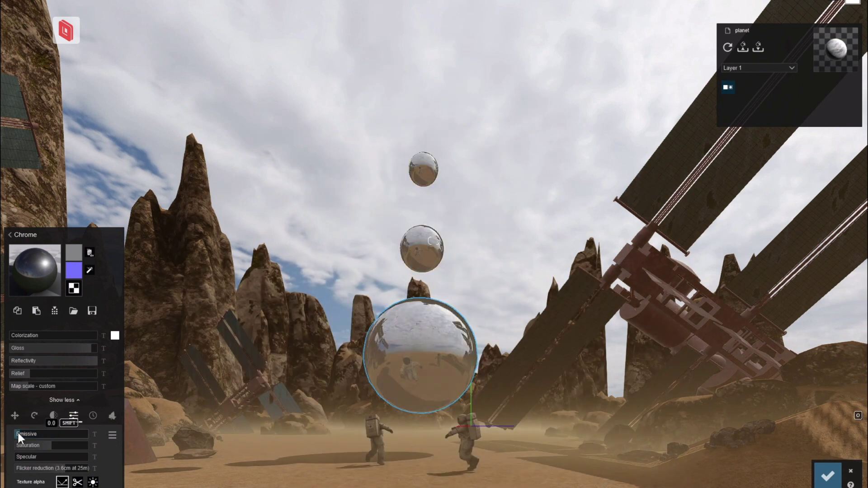
left_click(53, 415)
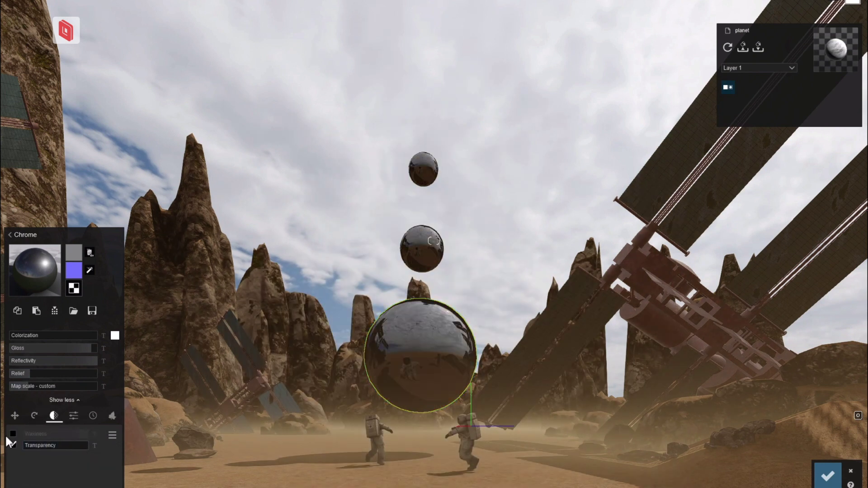
left_click(111, 415)
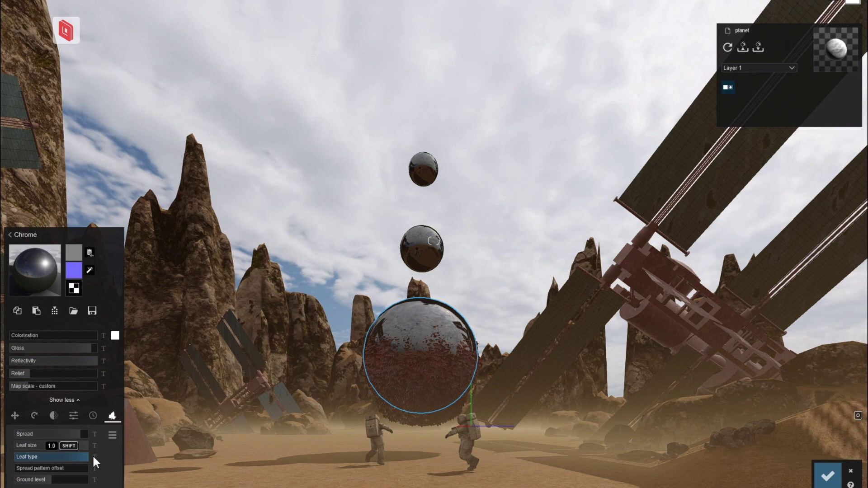
left_click_drag(51, 480, 81, 481)
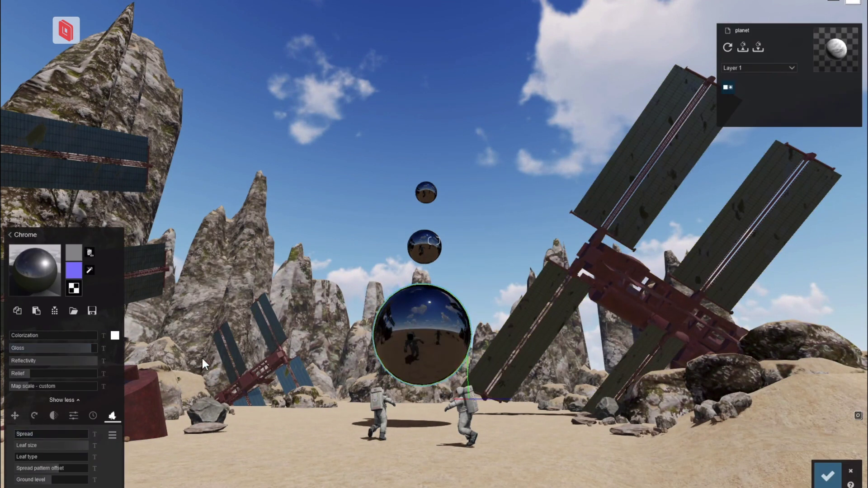
left_click(828, 475)
- Browse the nature and indoor object categories for a suitable model
left_click(67, 455)
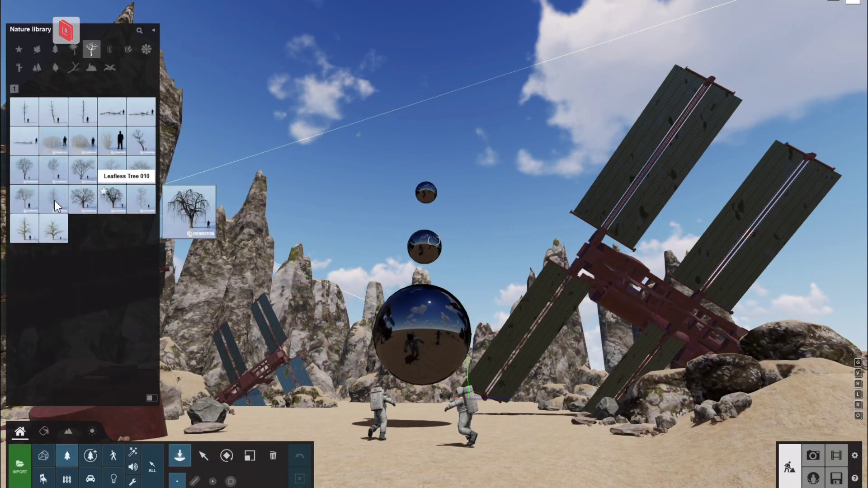
left_click(73, 49)
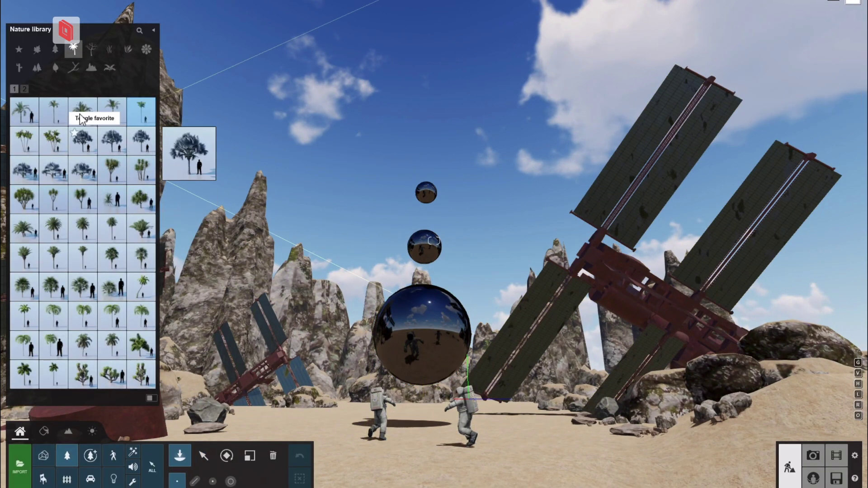
left_click(110, 68)
left_click(91, 67)
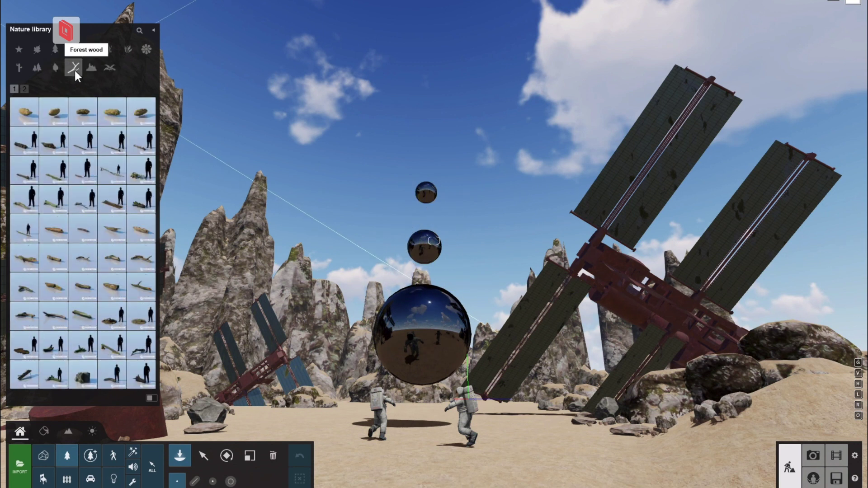
left_click(37, 68)
left_click(40, 53)
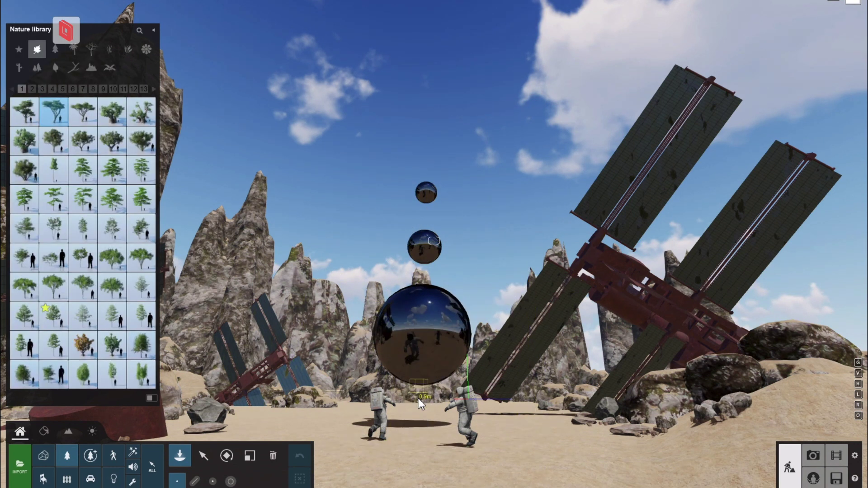
left_click(43, 479)
left_click(73, 67)
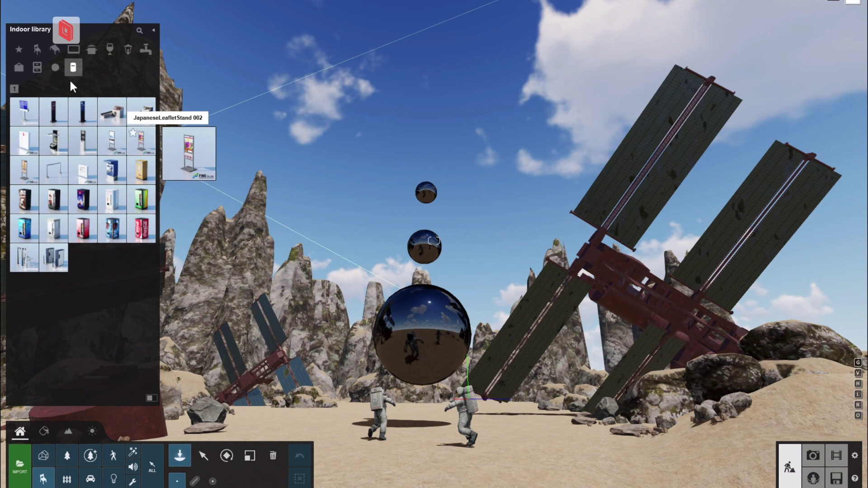
left_click(23, 89)
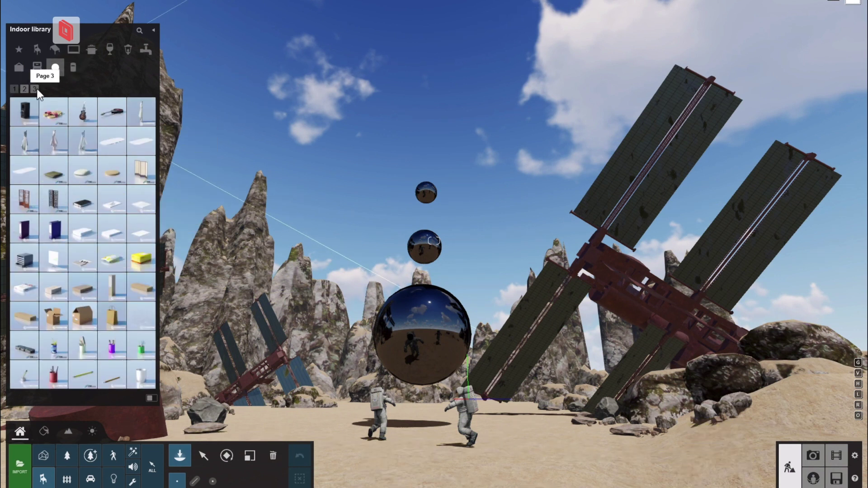
- Place SatelliteDish 002 from Outdoor Utilities and move it onto the rocks by the station
left_click(67, 479)
left_click(55, 50)
left_click(24, 88)
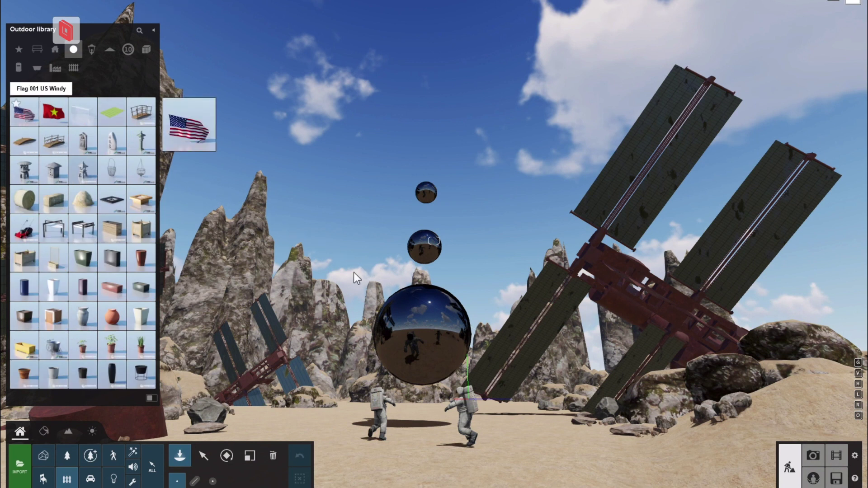
left_click(15, 88)
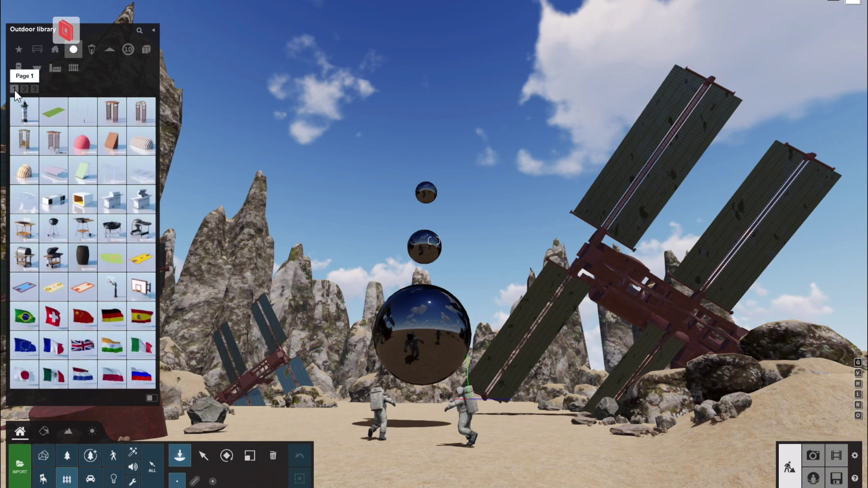
left_click(34, 88)
left_click(92, 50)
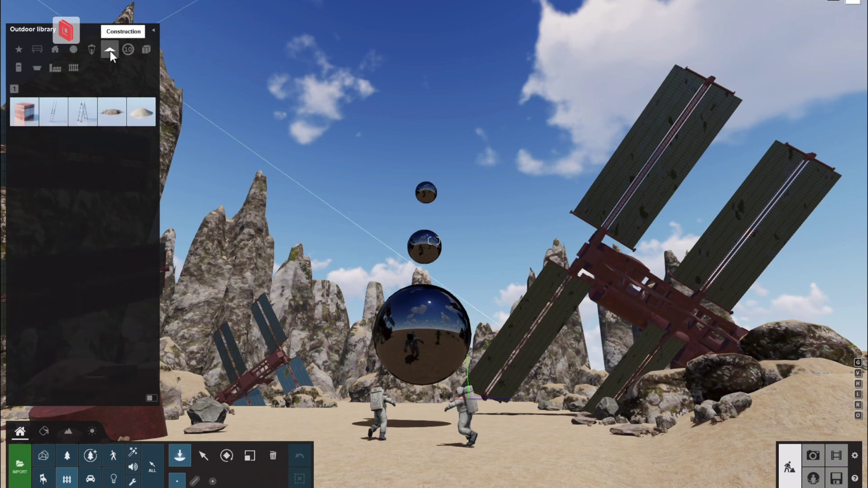
left_click(128, 50)
left_click(23, 72)
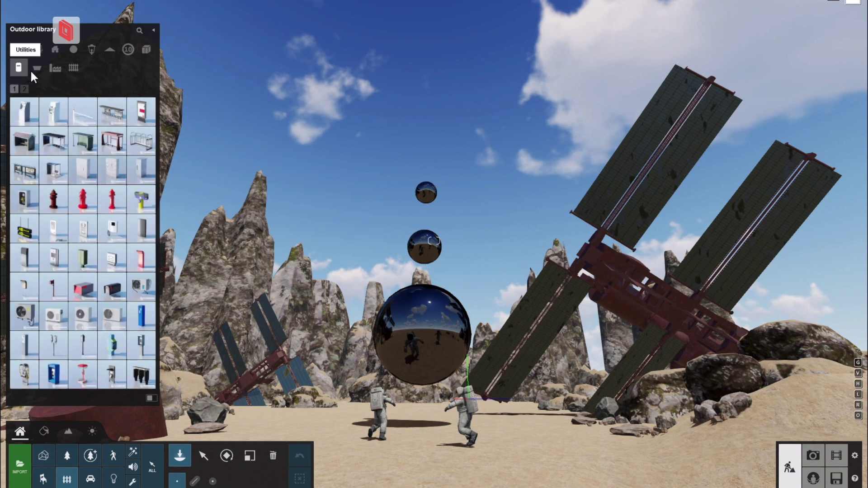
left_click(23, 89)
mouse_move(53, 140)
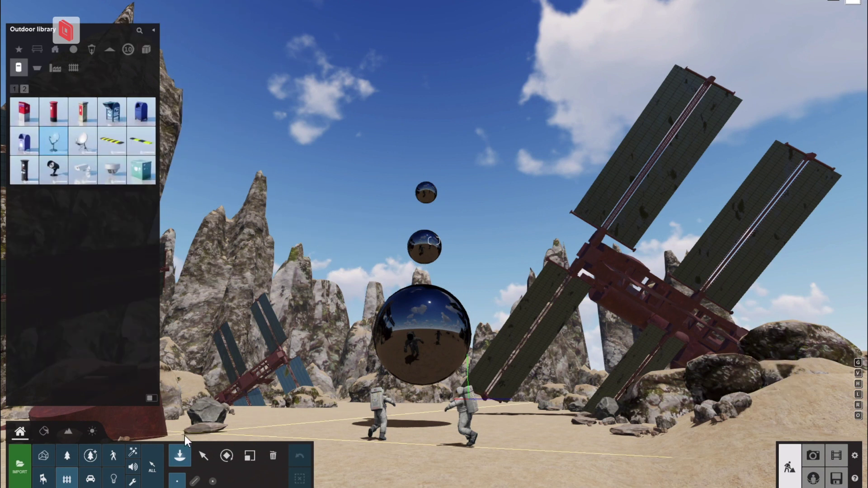
left_click(784, 386)
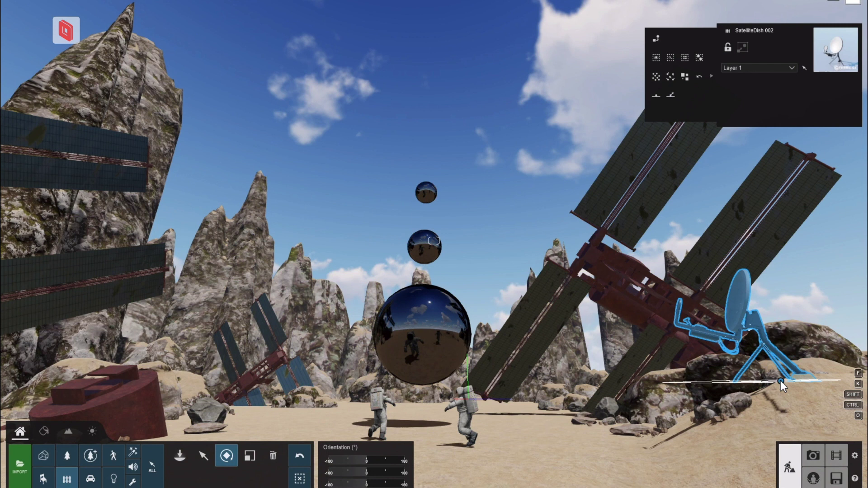
left_click_drag(779, 379, 579, 241)
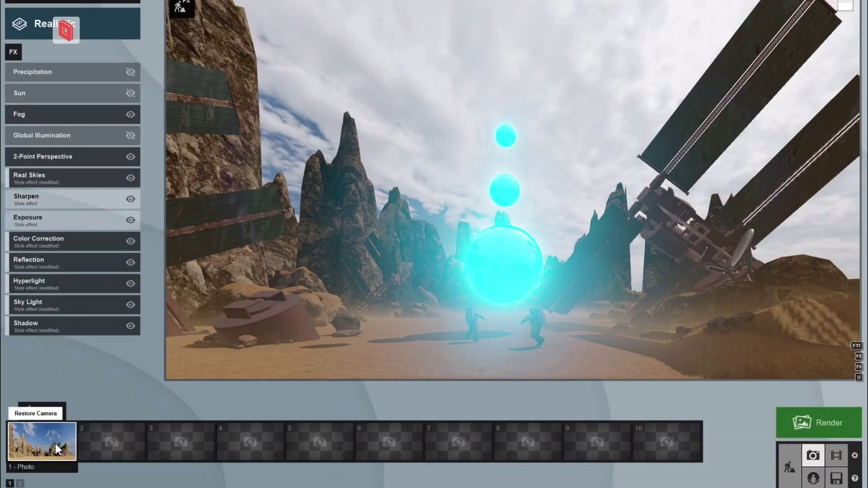
- Apply an Evening sky preset and raise the spheres' emissive to 19.4
left_click(29, 178)
left_click(34, 97)
left_click(300, 110)
left_click(278, 167)
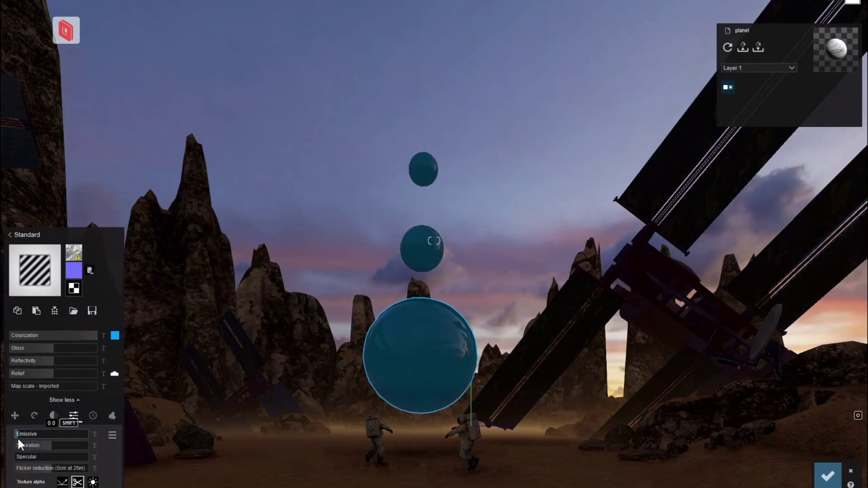
mouse_move(17, 436)
left_mouse_down()
mouse_move(49, 426)
mouse_move(42, 432)
left_mouse_up()
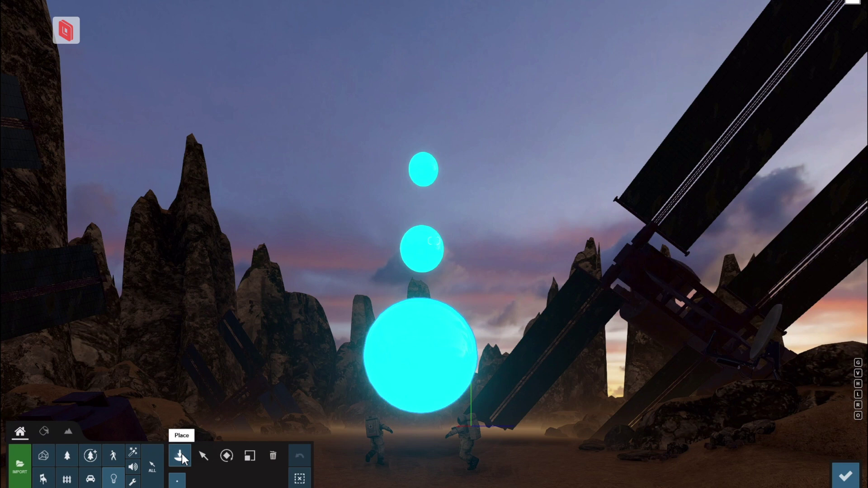
- Place a bright cyan-blue Omni Light inside the large sphere
left_click(182, 453)
left_click(420, 348)
left_click_drag(796, 95, 845, 96)
left_click(755, 95)
left_click(634, 76)
left_click_drag(634, 77, 634, 59)
mouse_move(265, 411)
right_mouse_down()
mouse_move(434, 291)
mouse_move(451, 235)
right_mouse_up()
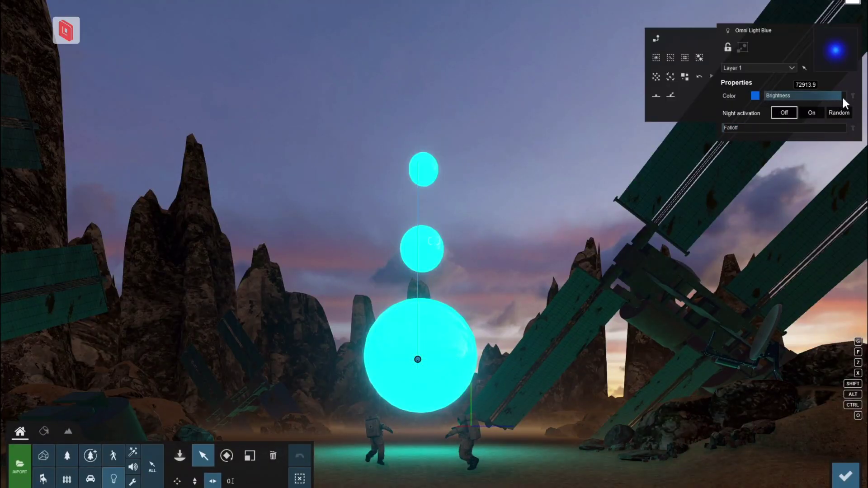
- Switch to a dark stormy sunset sky and rotate its heading
left_click(848, 483)
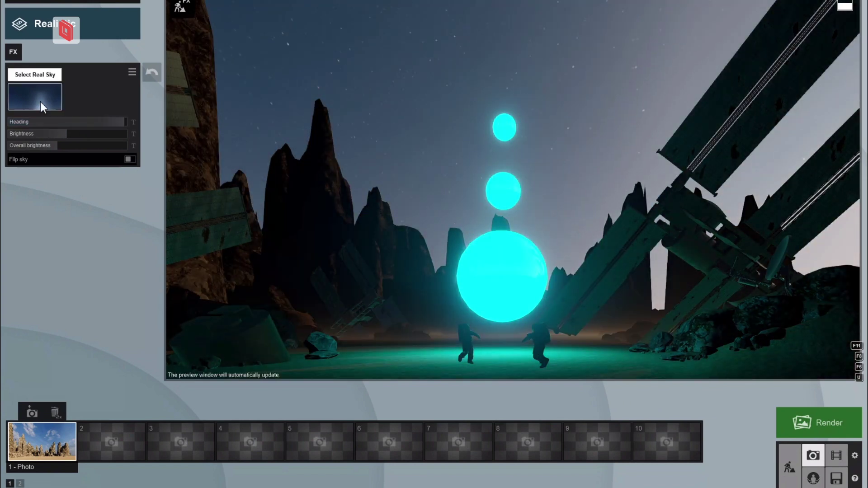
left_click(40, 103)
left_click(490, 101)
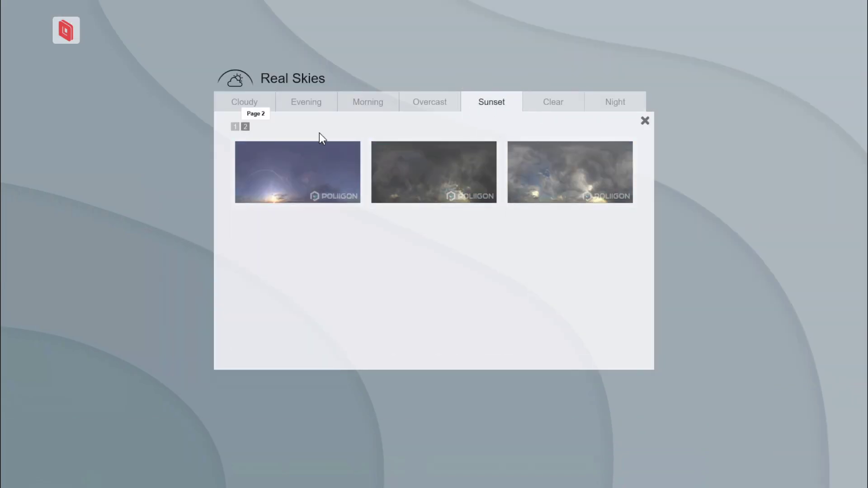
left_click(434, 170)
left_click(35, 96)
left_click(434, 170)
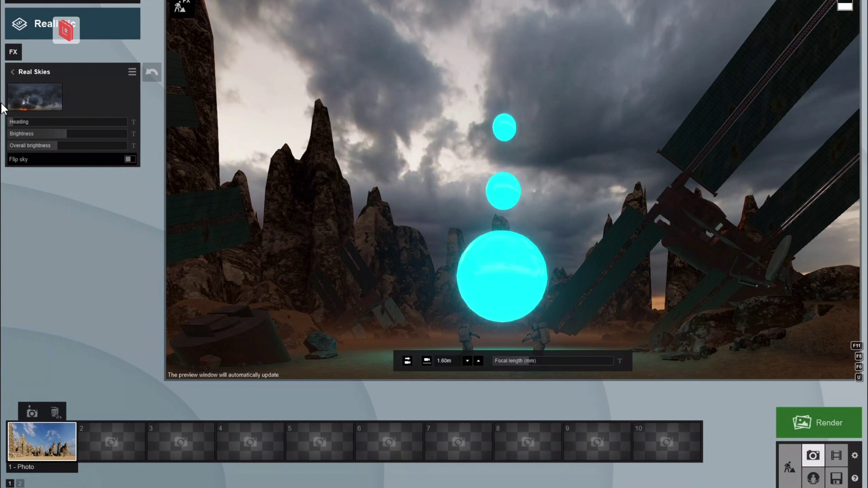
left_click(28, 122)
mouse_move(29, 121)
left_mouse_down()
mouse_move(45, 121)
mouse_move(8, 133)
mouse_move(138, 135)
mouse_move(76, 136)
left_mouse_up()
left_click(34, 97)
key("Escape")
key("Escape")
- Adjust the Sun's height and heading for a dark night look
left_click(58, 91)
left_click(56, 87)
left_click_drag(56, 88, 107, 99)
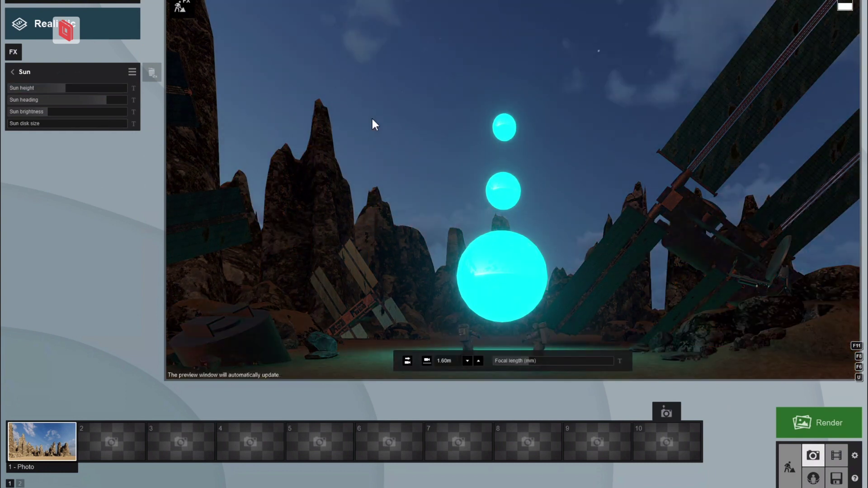
left_click(14, 72)
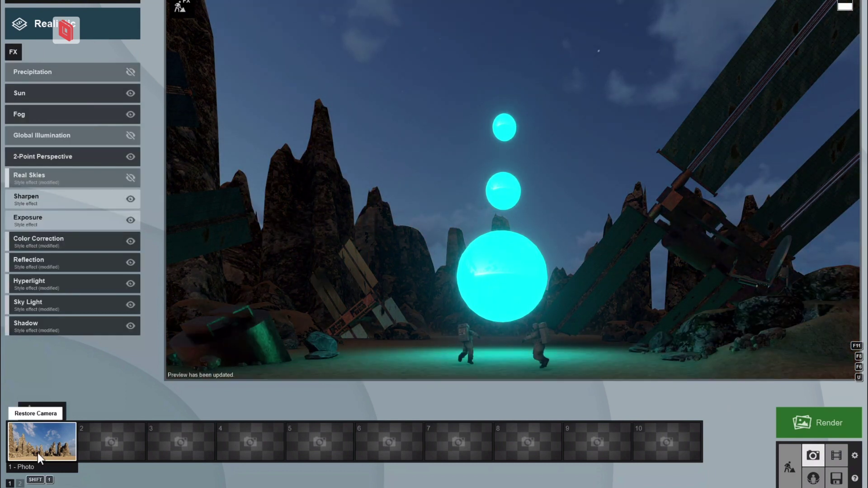
- Render a print-size 3840x2160 photo of the scene
left_click(819, 423)
left_click(470, 348)
left_click(570, 352)
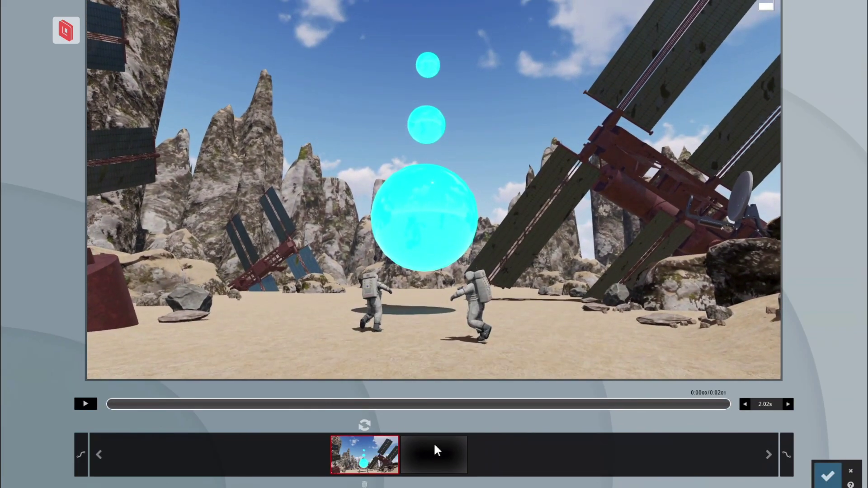
- Add an eye-level camera keyframe, preview it, and move the camera toward the spheres
left_click(435, 454)
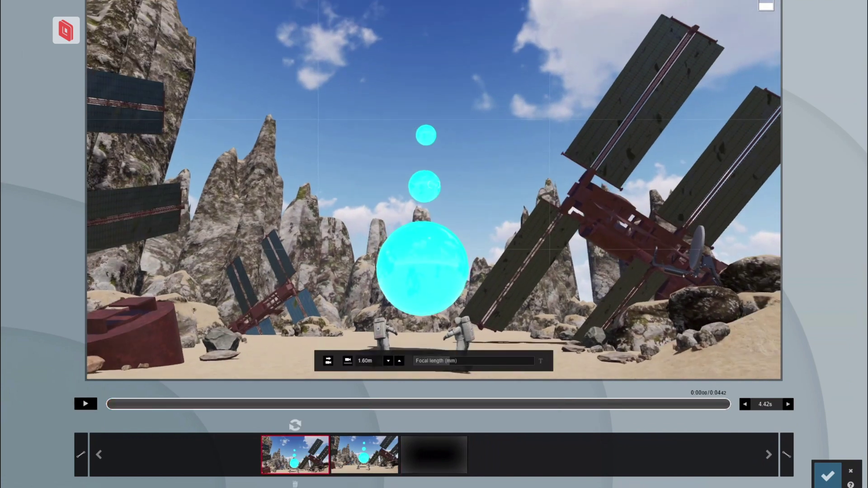
left_click(79, 402)
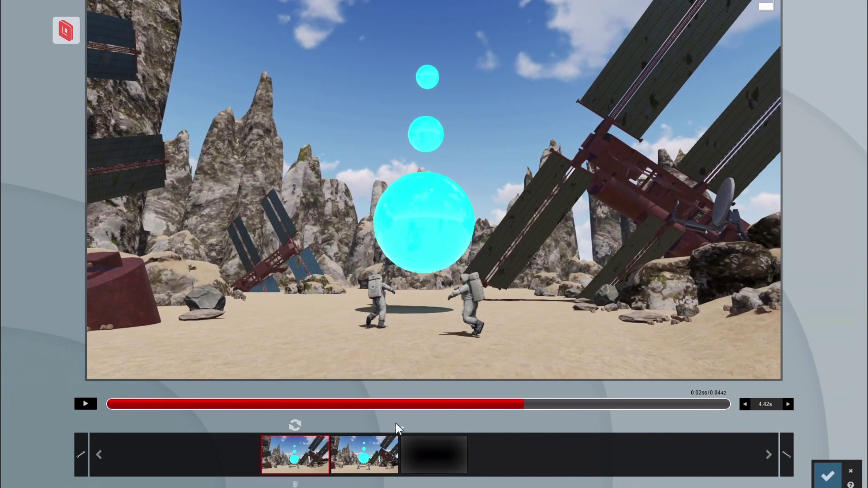
left_click(351, 297)
right_click_drag(379, 205, 434, 184)
key("w")
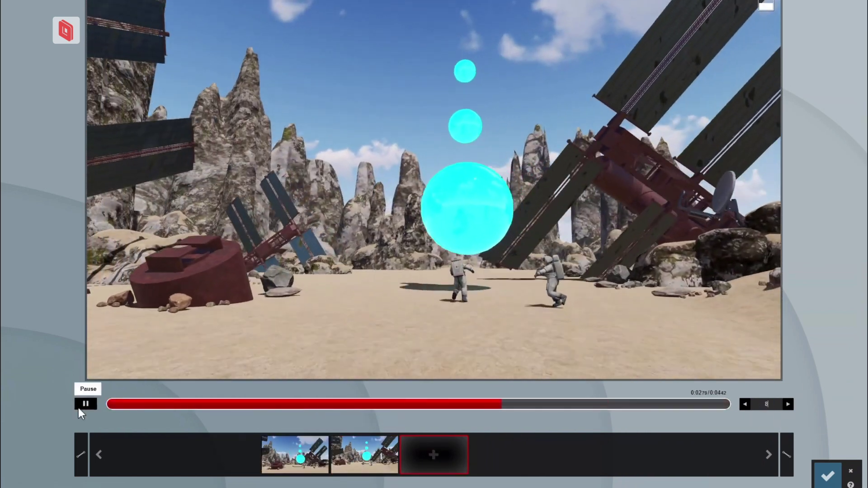
type("8")
- Set the clip to 8 seconds and add a second keyframe framing the spheres
left_click(296, 471)
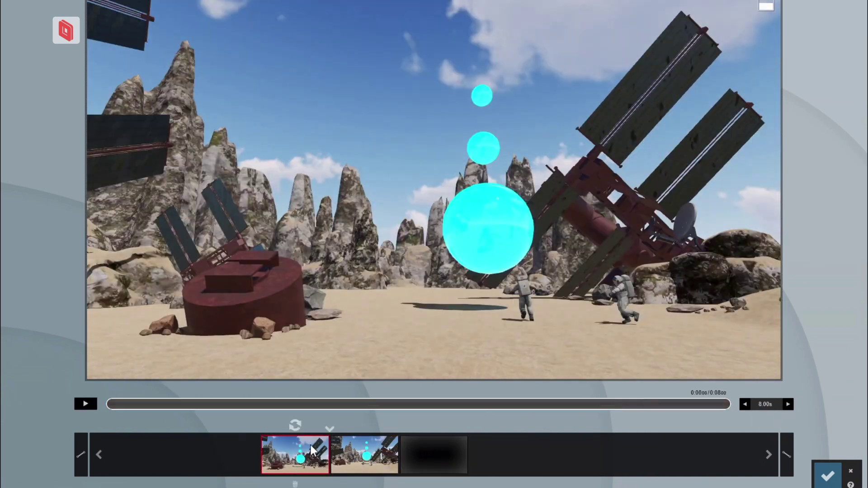
right_click_drag(343, 316, 371, 311)
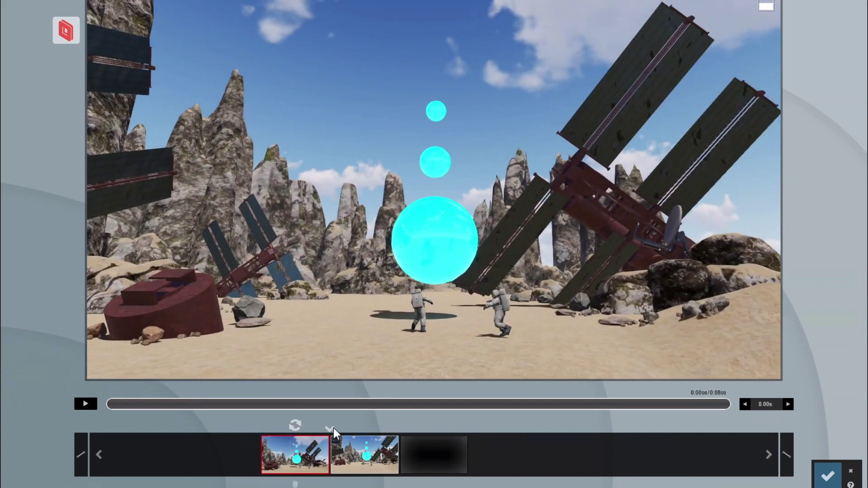
left_click(355, 442)
left_click(86, 404)
- Apply the Realistic style, rotate the Real Skies heading, and check the Sky Light settings
left_click(828, 475)
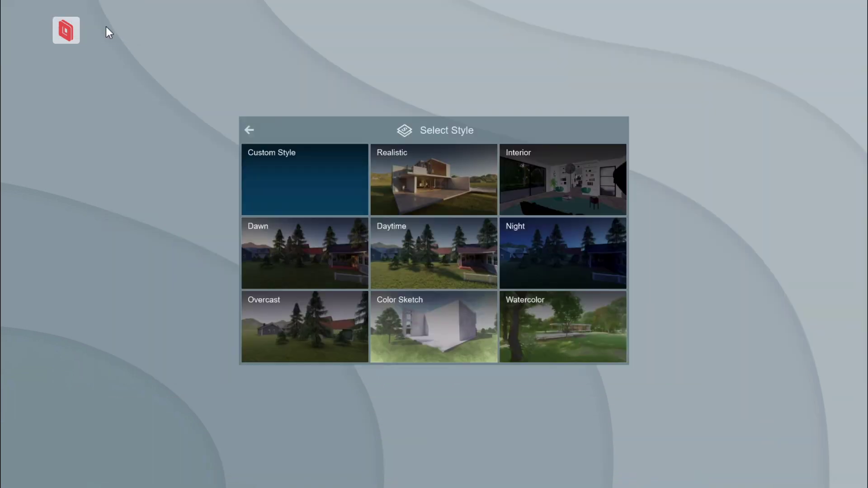
left_click(433, 181)
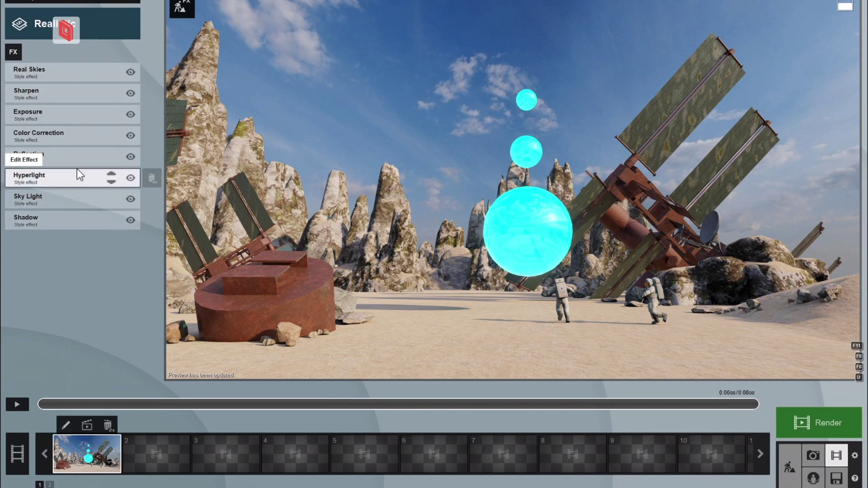
left_click(68, 72)
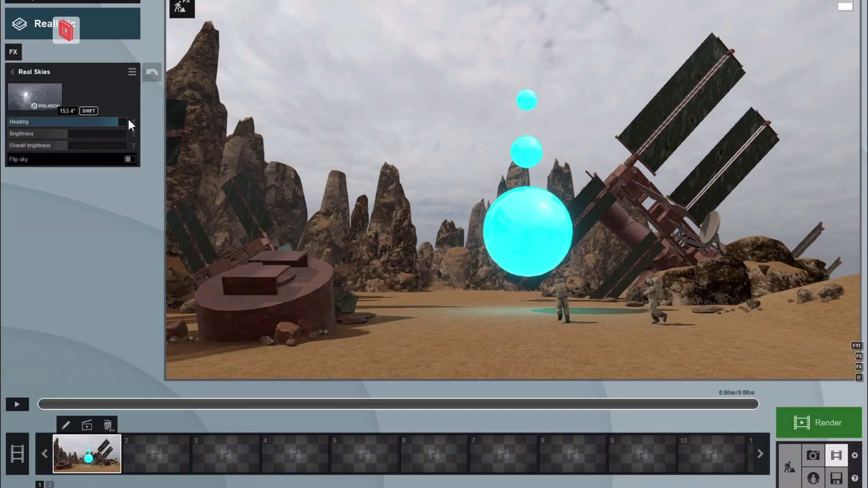
left_click_drag(111, 125, 39, 128)
left_click(12, 72)
left_click(36, 195)
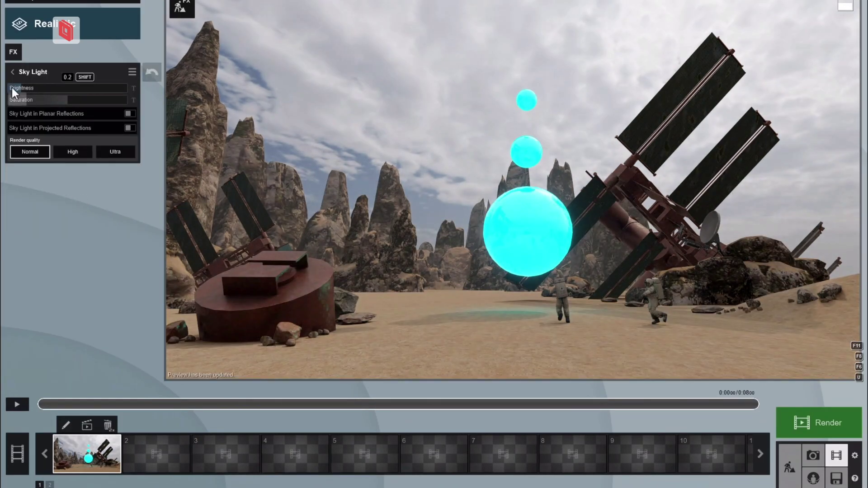
- Add the Camera 2-Point Perspective effect and play a test animation of the clip
left_click(13, 52)
left_click(280, 252)
left_click(585, 174)
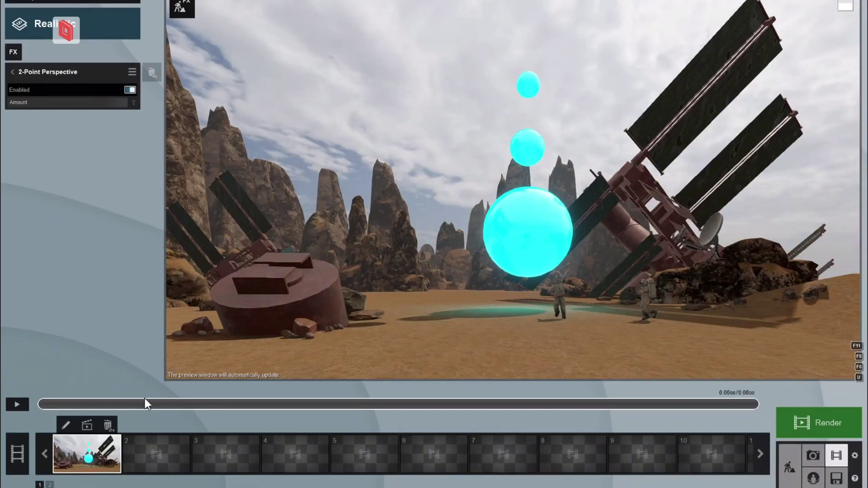
left_click(17, 404)
left_click(13, 71)
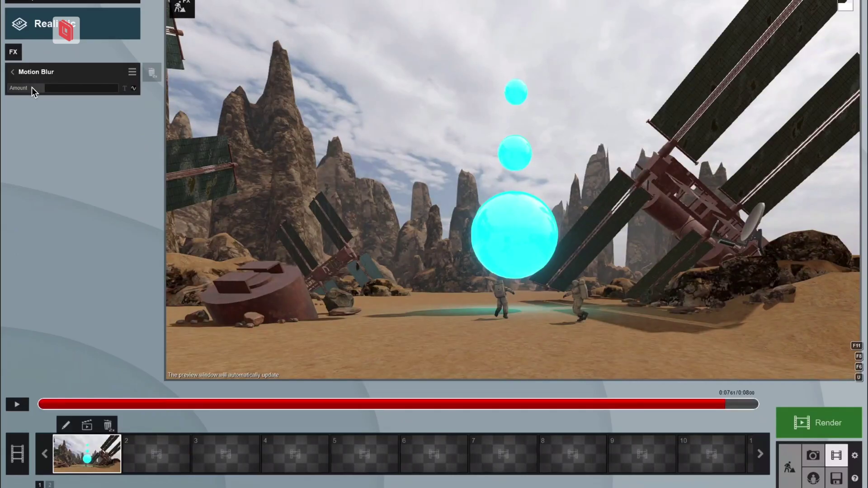
left_click(20, 406)
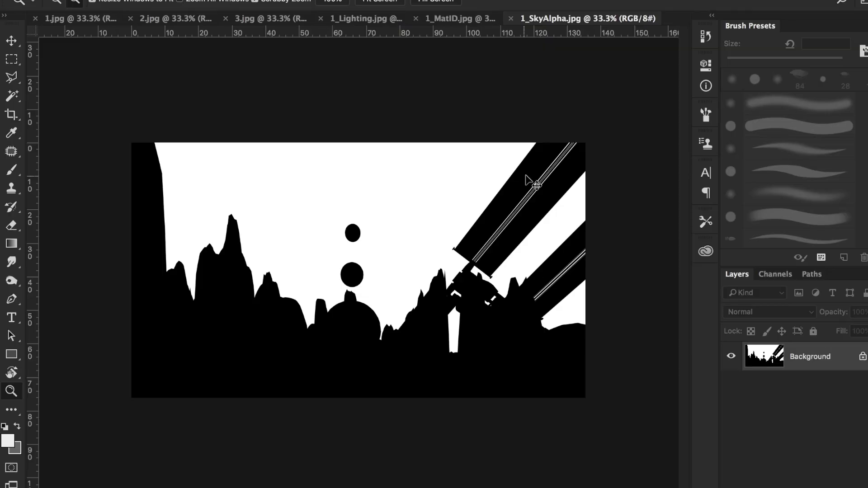
- Bring the sky-alpha pass, sphere render and MatID pass into 1.jpg as layers and close the sources
left_click_drag(315, 39, 499, 247)
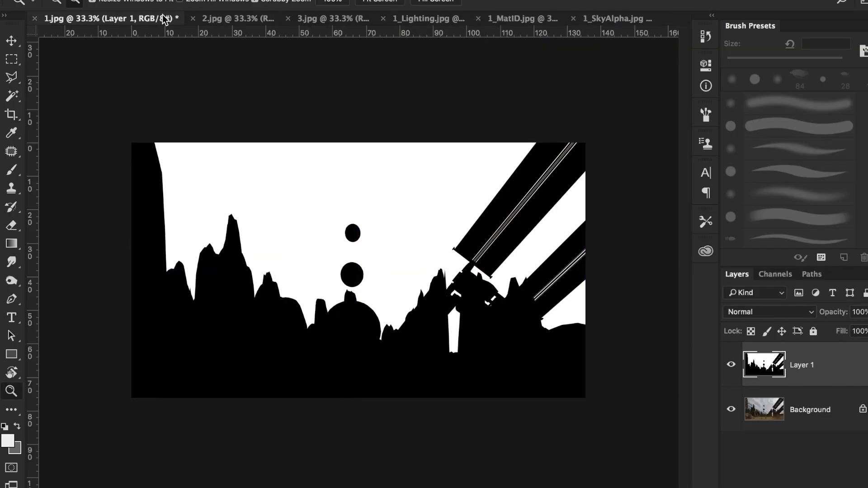
left_click(232, 19)
left_click(195, 23)
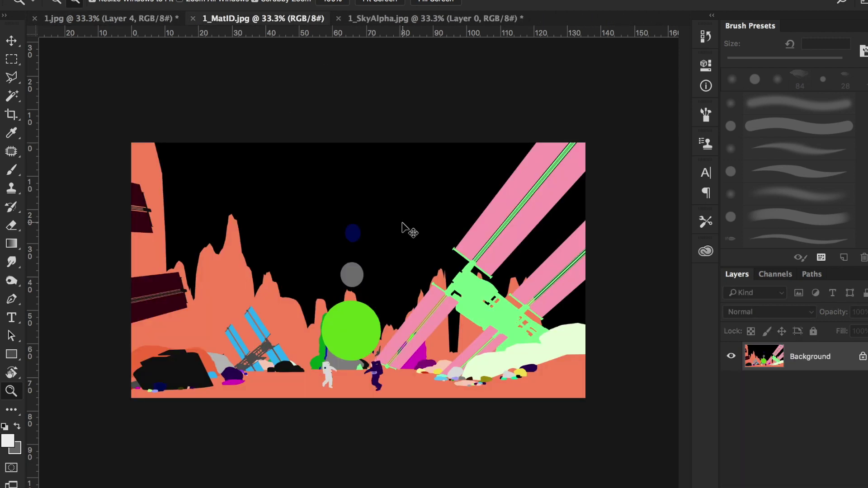
left_click(289, 18)
key("super+w")
key("super+d")
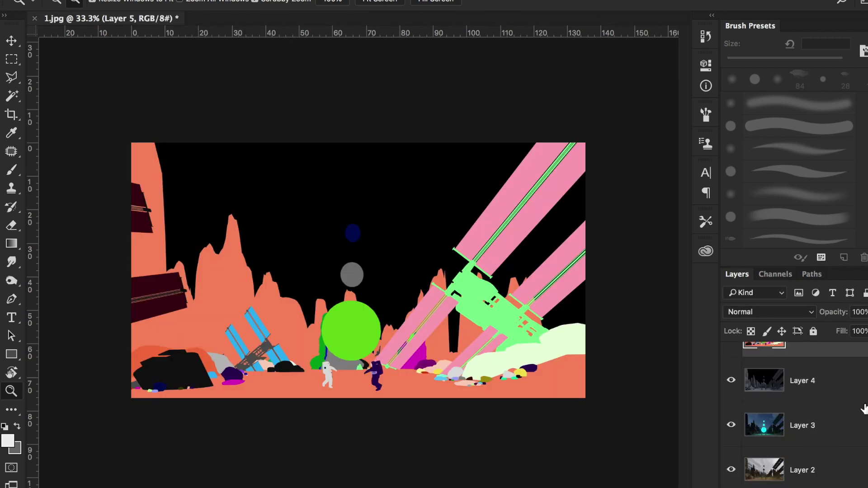
- Rename the lighting layer to Lig and fit the view to the window
key("Return")
scroll(808, 460, "down", 2)
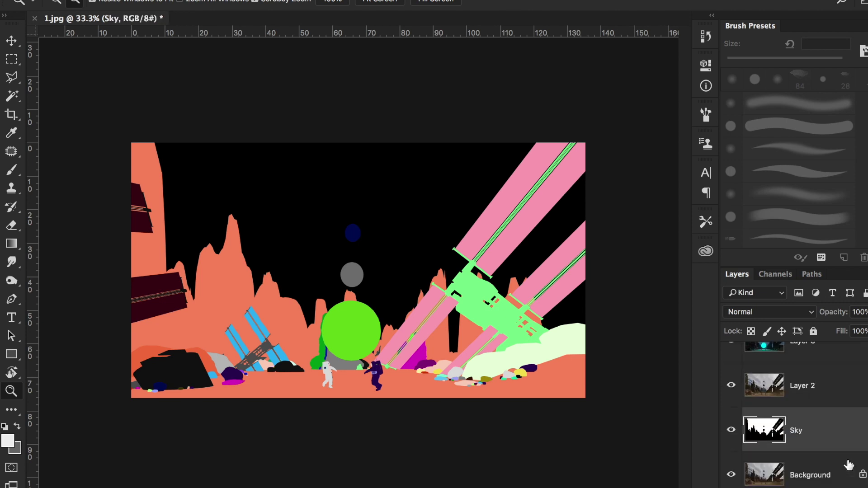
scroll(796, 418, "up", 2)
key("ctrl+0")
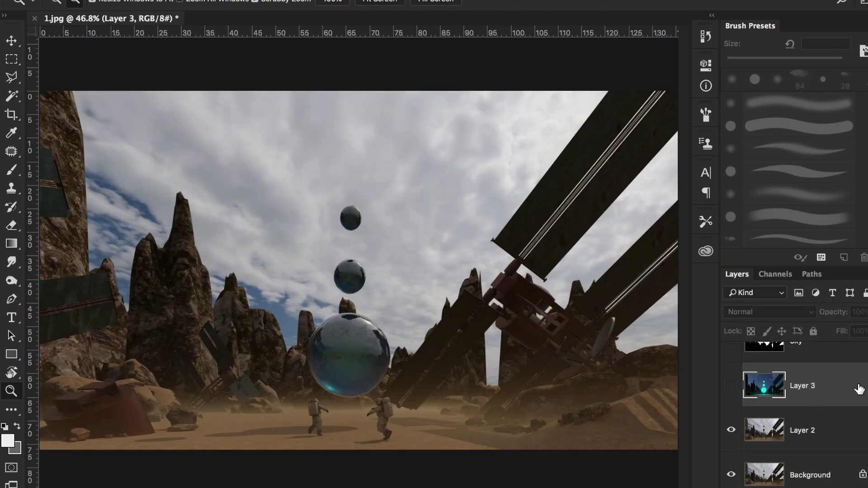
scroll(801, 384, "up", 3)
- Select the three spheres from the Mat colour-ID layer and copy them to their own layer
left_click(731, 364)
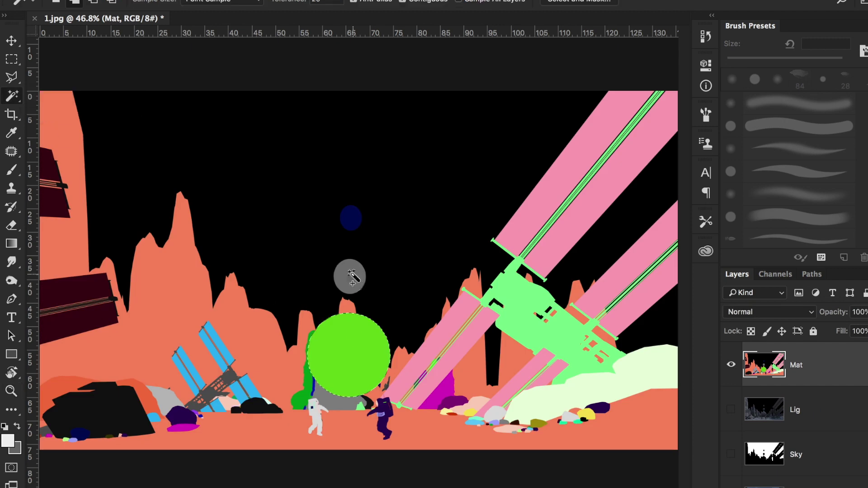
scroll(795, 407, "down", 2)
left_click(772, 423)
right_click(367, 194)
left_click(426, 465)
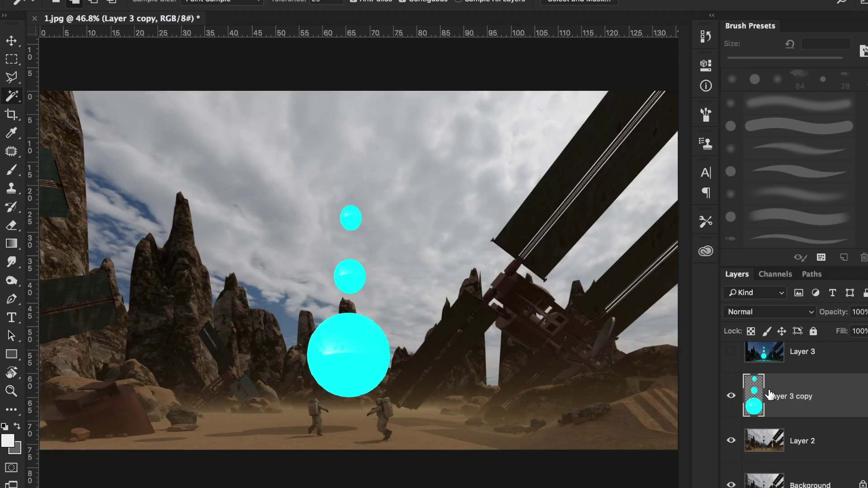
- Try several blend modes on the sphere copy, settling on Lighten with lowered opacity
left_click(769, 312)
left_click(748, 363)
left_click(769, 312)
left_click(751, 351)
left_click(783, 312)
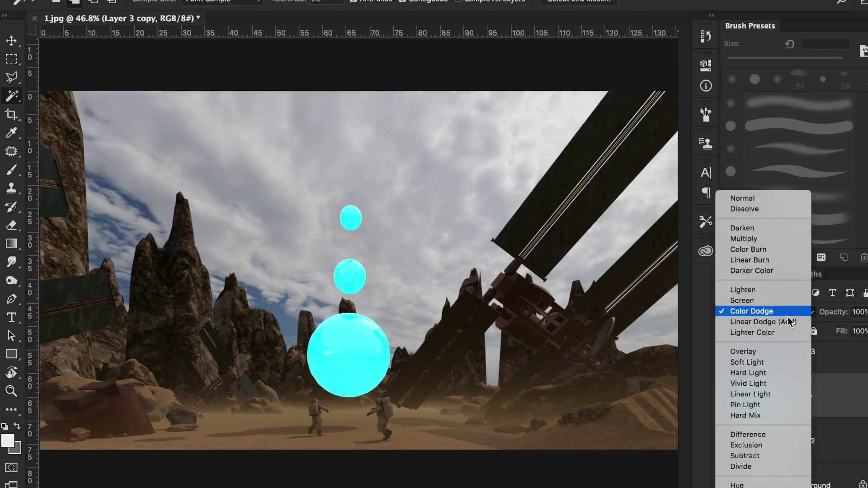
left_click(769, 332)
left_click(780, 312)
left_click(748, 383)
left_click(769, 312)
left_click(750, 360)
left_click(769, 312)
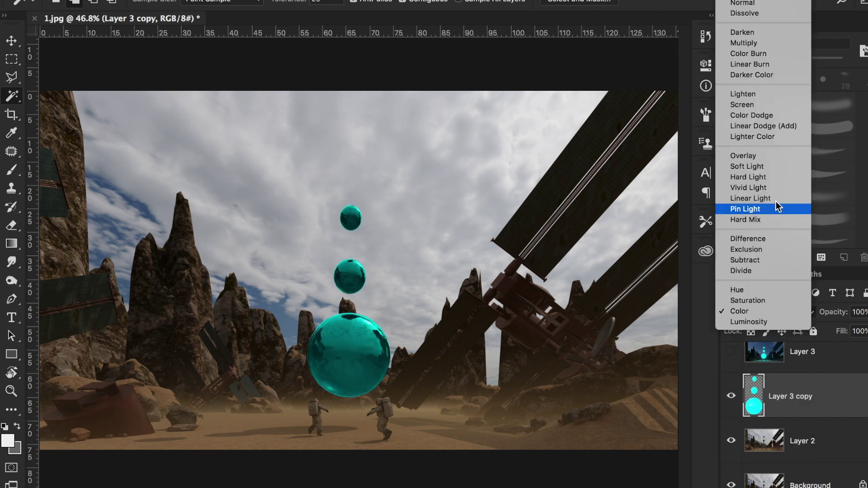
left_click(748, 337)
left_click(769, 312)
left_click(785, 237)
left_click(768, 311)
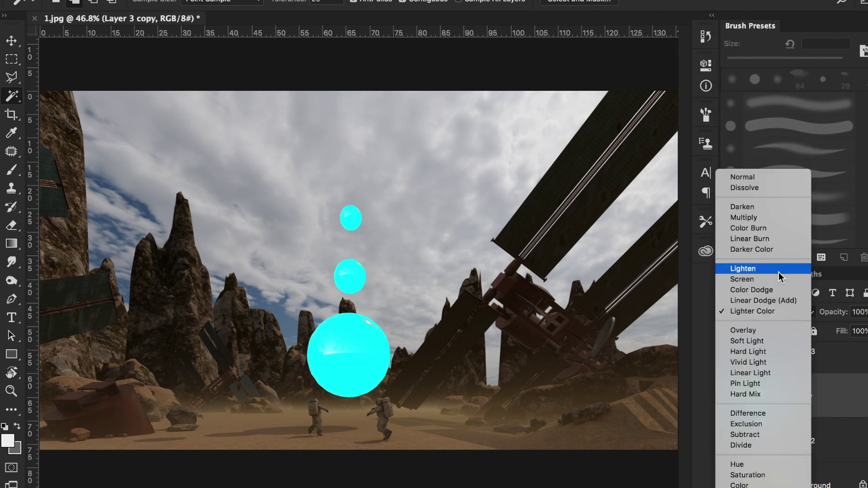
left_click(764, 240)
left_click(769, 312)
left_click(746, 480)
left_click(768, 312)
left_click(764, 91)
left_click_drag(839, 332, 827, 332)
- Set Layer 3 to Lighten, move it below Layer 3 copy, and lower its opacity
scroll(813, 384, "up", 3)
left_click(731, 409)
scroll(814, 407, "down", 1)
left_click(730, 438)
left_click(828, 439)
scroll(813, 406, "down", 2)
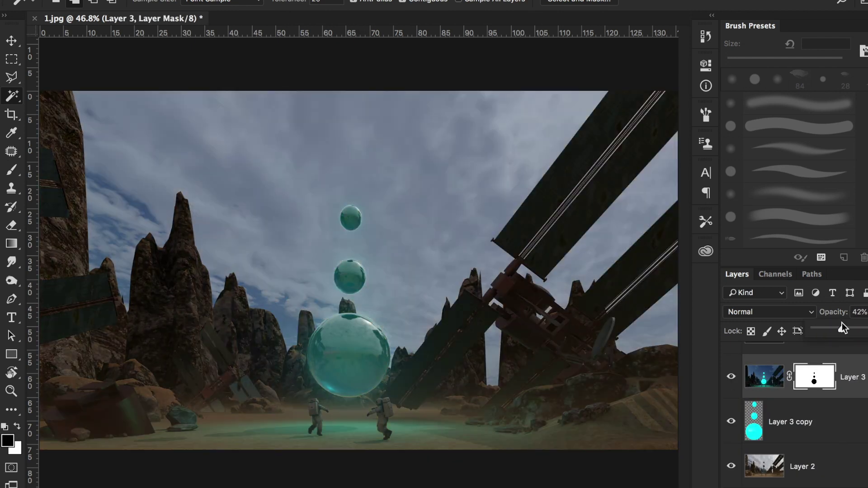
left_click(768, 312)
left_click(763, 325)
key("Down")
key("Down")
key("Down")
key("Down")
key("Up")
left_click_drag(792, 357, 792, 444)
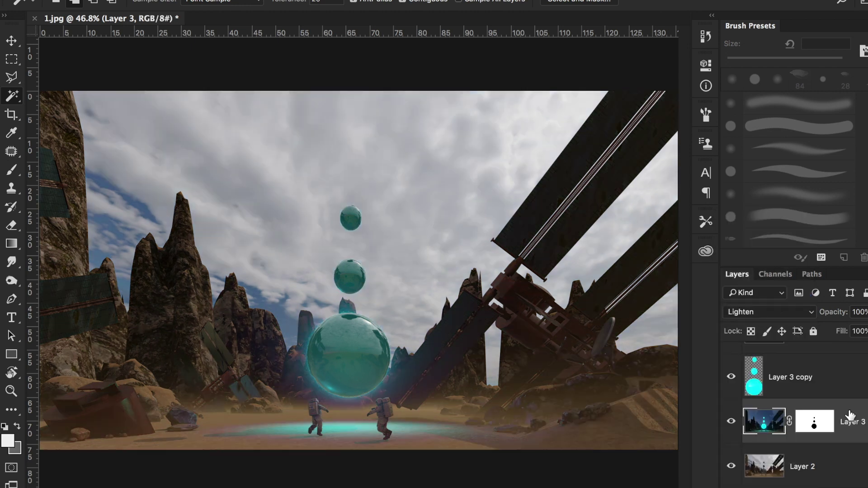
left_click(864, 312)
left_click_drag(864, 331, 842, 331)
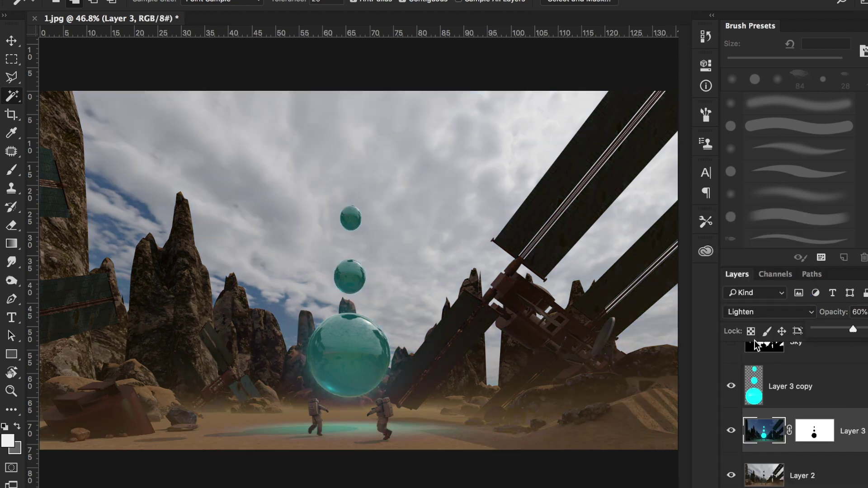
- Show the Lig layer and set its blend mode to Screen
scroll(755, 341, "up", 1)
left_click(731, 409)
left_click(763, 409)
left_click(768, 312)
left_click(769, 401)
left_click(769, 312)
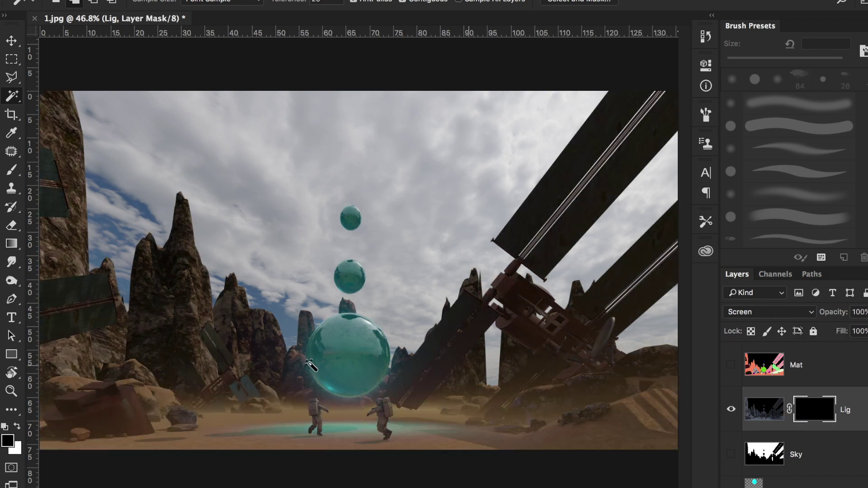
- Set up a white 236 px brush using the soft 45 preset
key("b")
right_click(200, 306)
left_click_drag(297, 325, 343, 333)
key("Return")
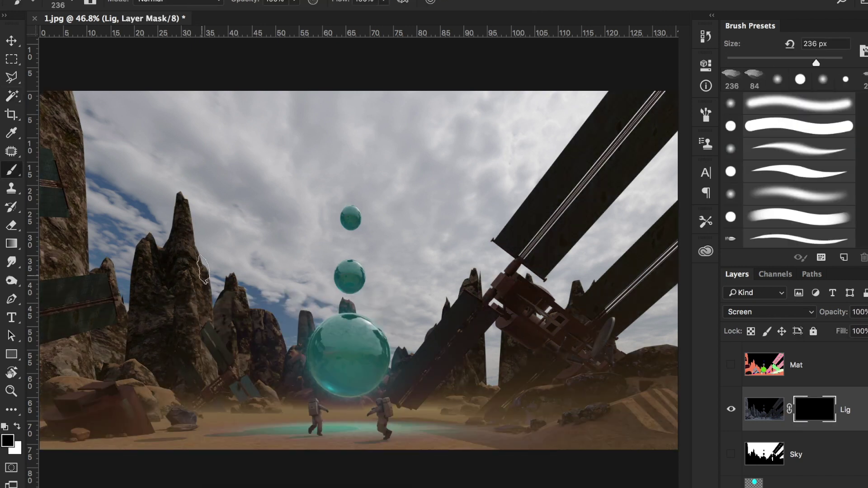
key("x")
right_click(258, 303)
key("Escape")
scroll(798, 169, "down", 1)
scroll(798, 169, "down", 2)
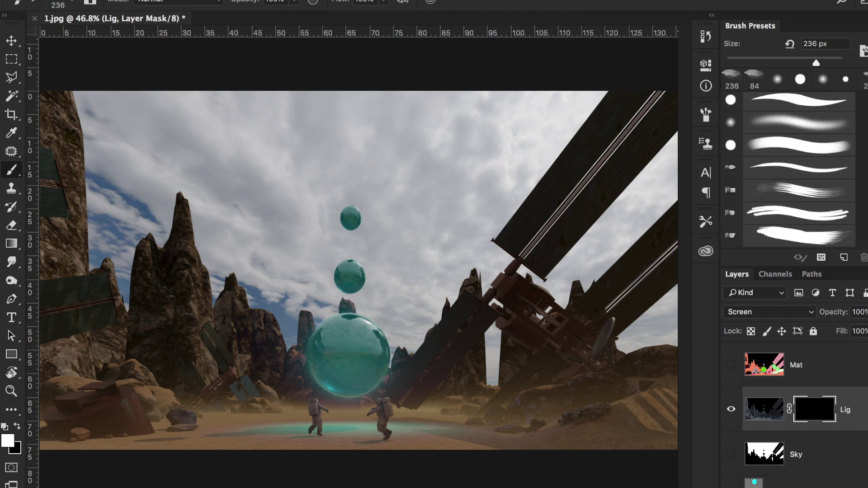
scroll(798, 170, "down", 3)
left_click(798, 222)
- Paint lighting onto the rocks and ground at 20% opacity, then undo the strokes
left_click_drag(180, 203, 203, 357)
key("2")
key("ctrl+z")
left_click_drag(135, 434, 398, 438)
key("ctrl+z")
key("ctrl+z")
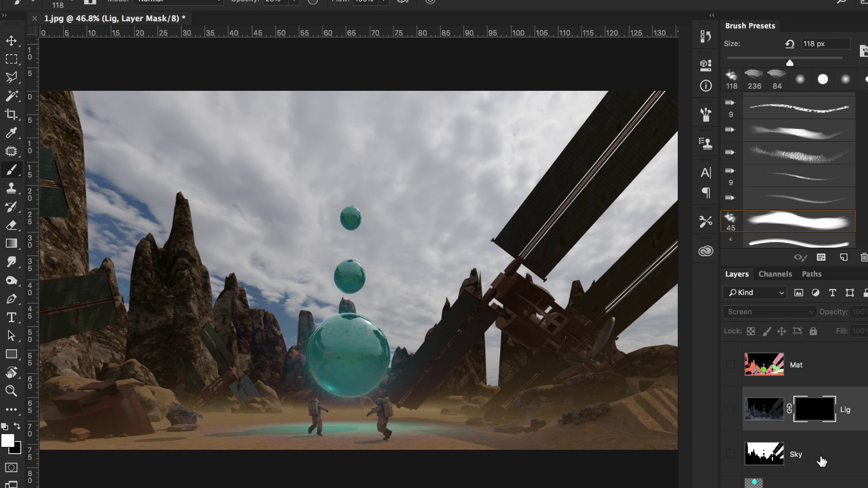
- Magic Wand the white sky on the Sky pass and load that selection on the scene render
left_click(822, 461)
key("w")
left_click(557, 89)
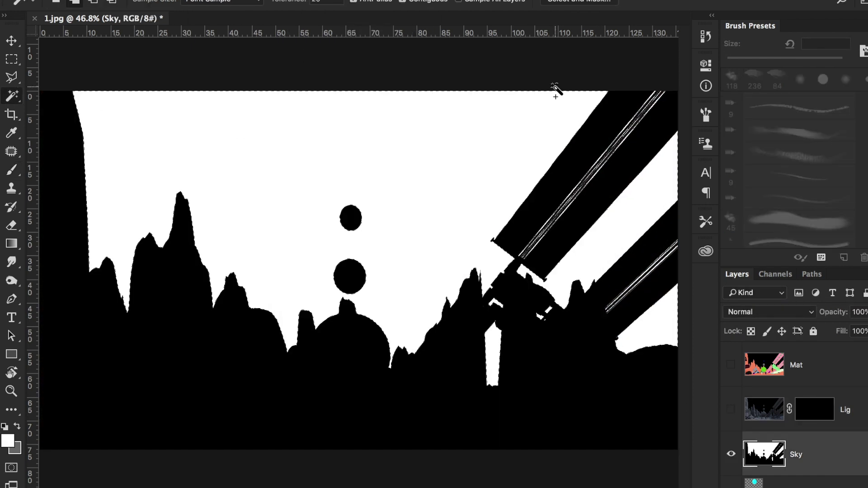
left_click(731, 454)
left_click(796, 430)
key("ctrl+j")
left_click(764, 444, "ctrl")
- Cut the sky onto its own layer with Layer via Cut and hide it
right_click(838, 427)
right_click(466, 195)
left_click(469, 474)
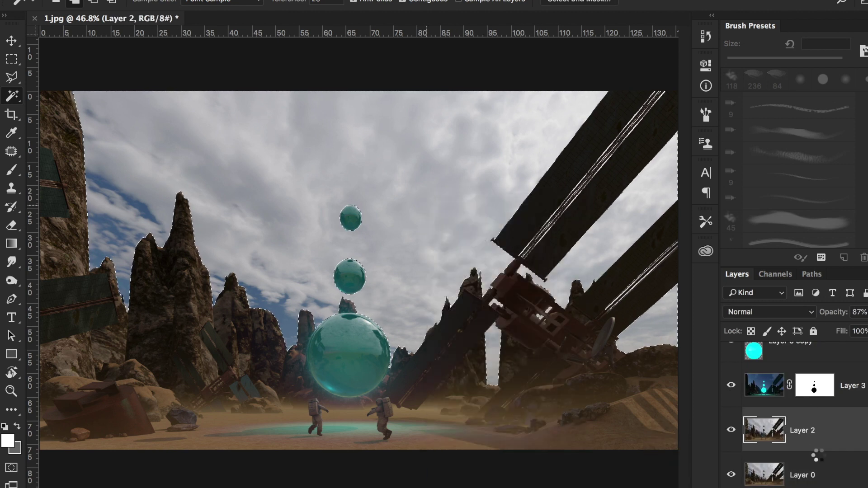
right_click(488, 159)
left_click(731, 430)
left_click(764, 475)
- Add a new empty layer and fill it with a dark backdrop colour
key("ctrl+shift+alt+n")
key("g")
left_click(460, 134)
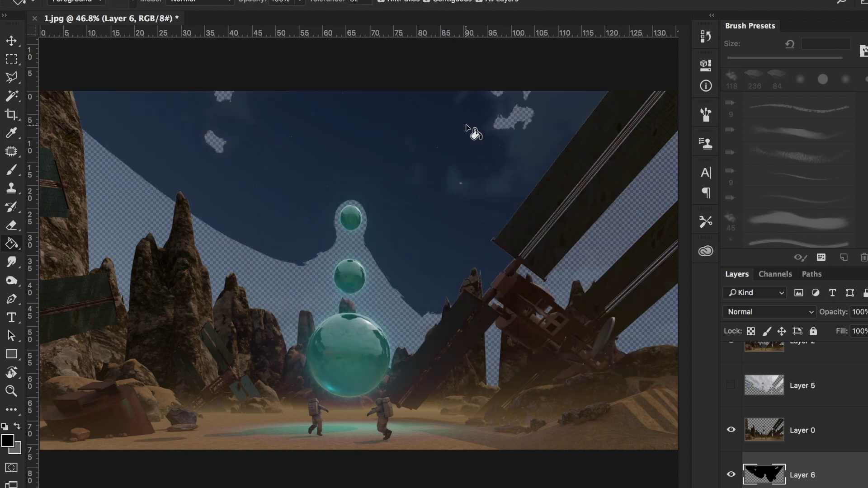
scroll(768, 407, "up", 3)
left_click(734, 408)
scroll(848, 427, "down", 2)
scroll(848, 426, "up", 3)
- Copy Layer 4's pixels to a new layer and move Layer 0 above Layer 5
left_click(809, 370)
right_click(776, 415)
left_click(626, 256)
right_click(294, 165)
left_click(346, 424)
scroll(791, 407, "down", 2)
left_click(733, 387)
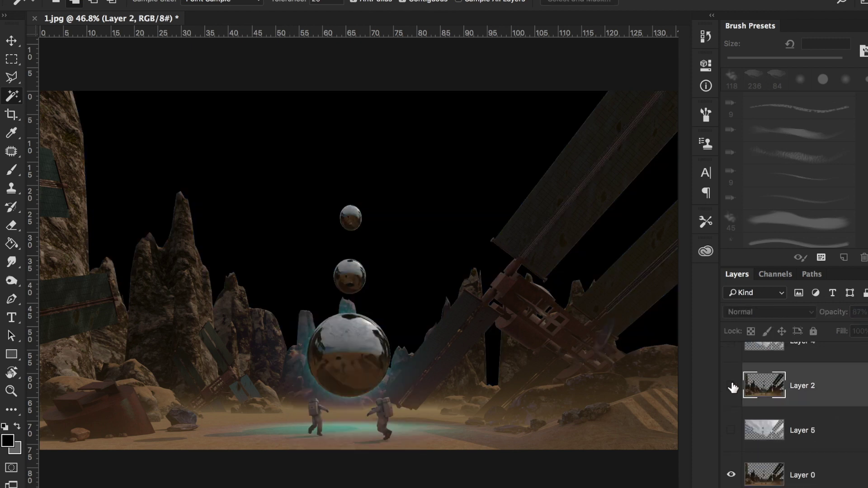
mouse_move(831, 469)
left_mouse_down()
mouse_move(828, 441)
mouse_move(841, 432)
left_mouse_up()
- Defringe Layer 0's cut-out edges by 1 pixel
left_click(223, 0)
left_click(418, 479)
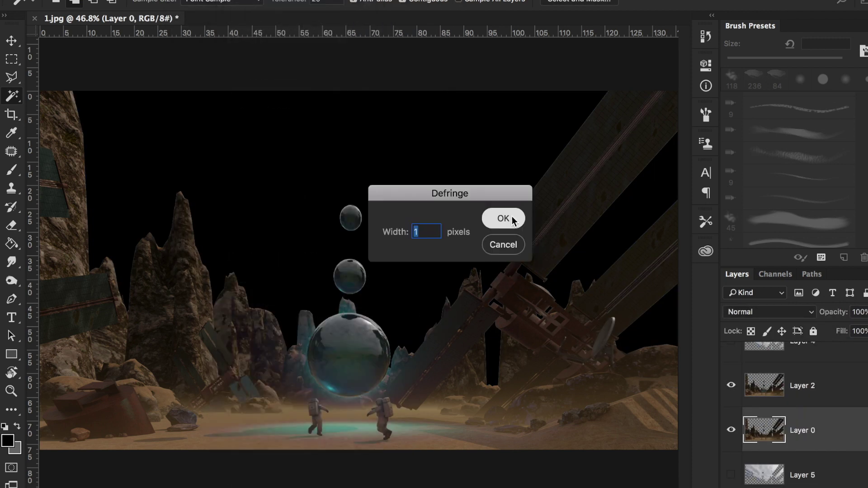
left_click(507, 223)
left_click(809, 385)
left_click(136, 0)
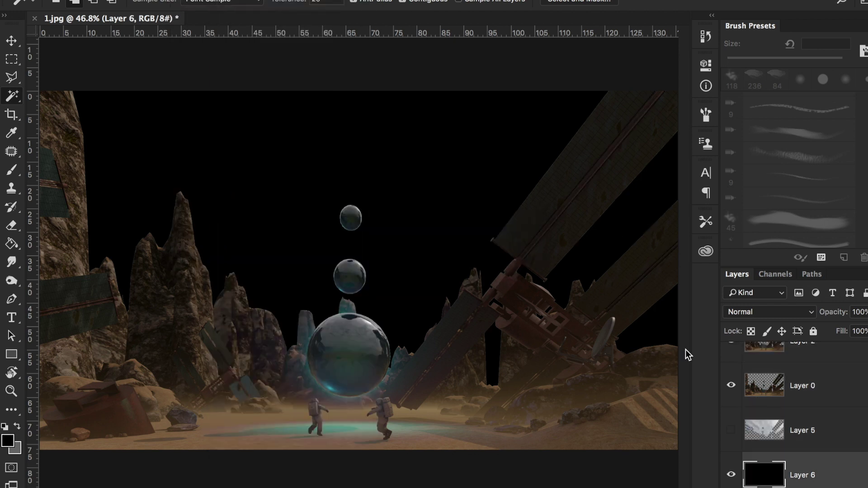
- Prepare a tan-to-transparent gradient by changing its stop colour
key("g")
left_click(77, 1)
left_click(316, 300)
left_click(368, 355)
key("Return")
key("Return")
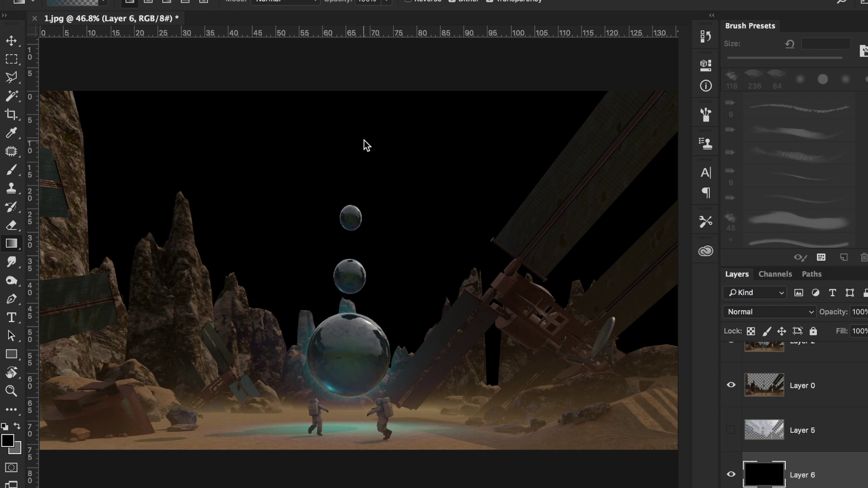
left_click(362, 188)
key("Return")
key("Return")
- Fill Layer 6 with a gradient running from brown at the bottom to black above
mouse_move(356, 398)
left_mouse_down()
mouse_move(356, 71)
mouse_move(360, 191)
left_mouse_up()
left_click(77, 1)
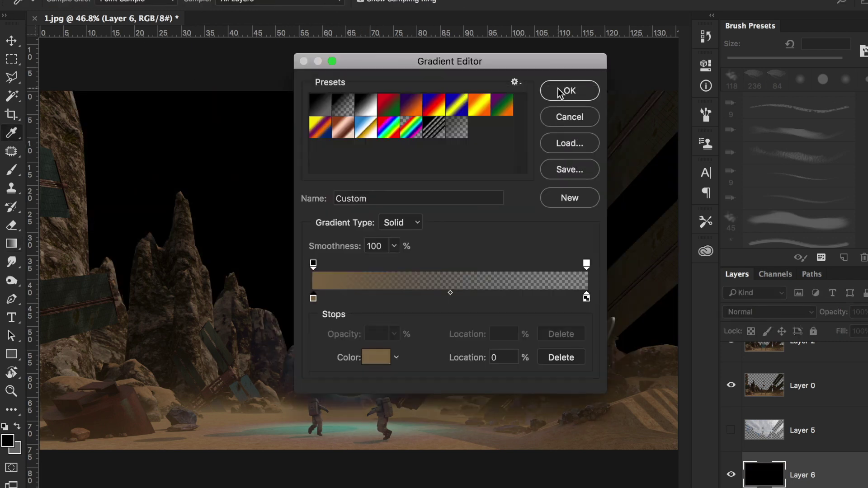
left_click(562, 91)
left_click_drag(450, 407, 450, 209)
- Add new layers to try a horizon glow, discard it, and darken the image bottom
key("ctrl+shift+alt+n")
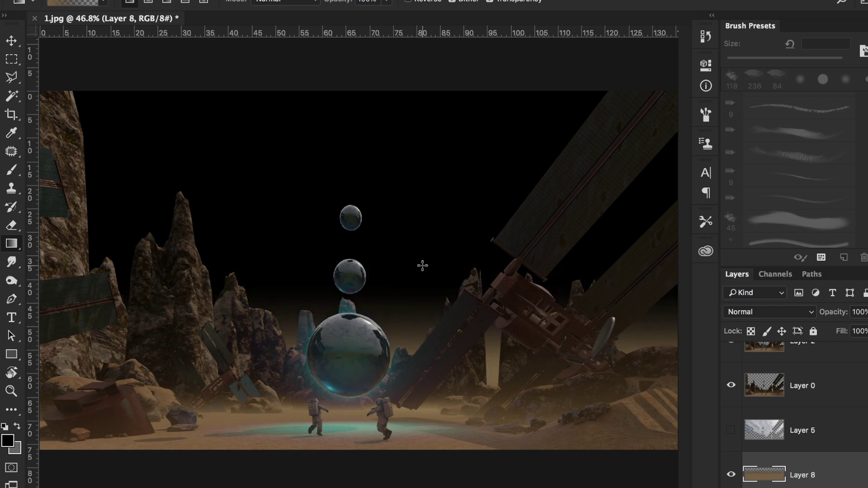
left_click_drag(422, 266, 159, 138)
key("Delete")
key("ctrl+shift+alt+n")
left_click_drag(407, 440, 409, 281)
scroll(804, 407, "down", 3)
- Apply Selective Color to Layer 6 with Blacks Cyan at -18, tinting the sky brown
left_click(844, 471)
left_click(185, 0)
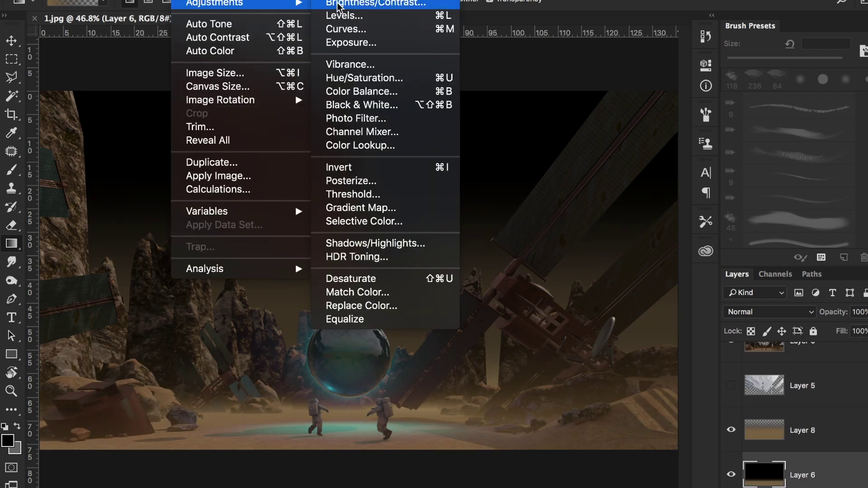
left_click(364, 221)
left_click_drag(478, 64, 649, 57)
left_click(637, 110)
left_click_drag(618, 219, 603, 220)
mouse_move(618, 185)
left_mouse_down()
mouse_move(596, 190)
mouse_move(612, 190)
left_mouse_up()
left_click_drag(601, 220, 618, 220)
left_click_drag(618, 150, 605, 151)
left_click(732, 88)
- Show Layer 3 copy and blend it in Lighten mode at 42% opacity
key("g")
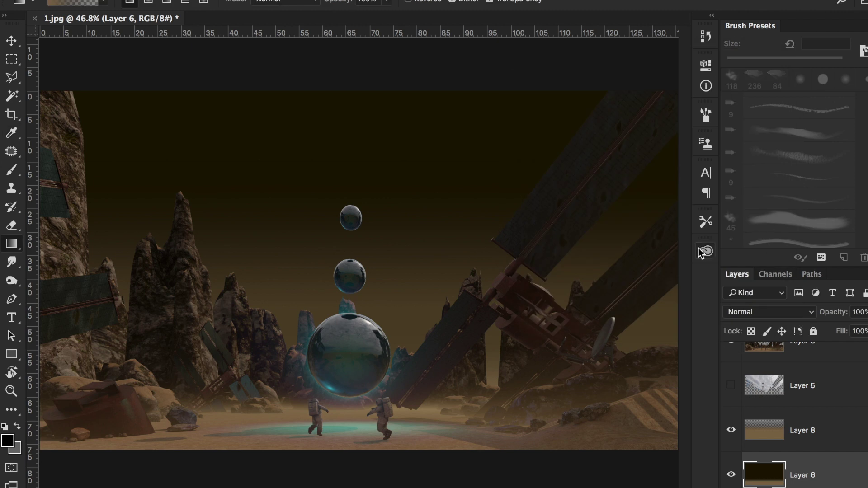
scroll(791, 407, "up", 2)
left_click(730, 387)
left_click(790, 388)
mouse_move(831, 330)
left_mouse_down()
mouse_move(865, 329)
mouse_move(842, 333)
left_mouse_up()
scroll(766, 398, "up", 1)
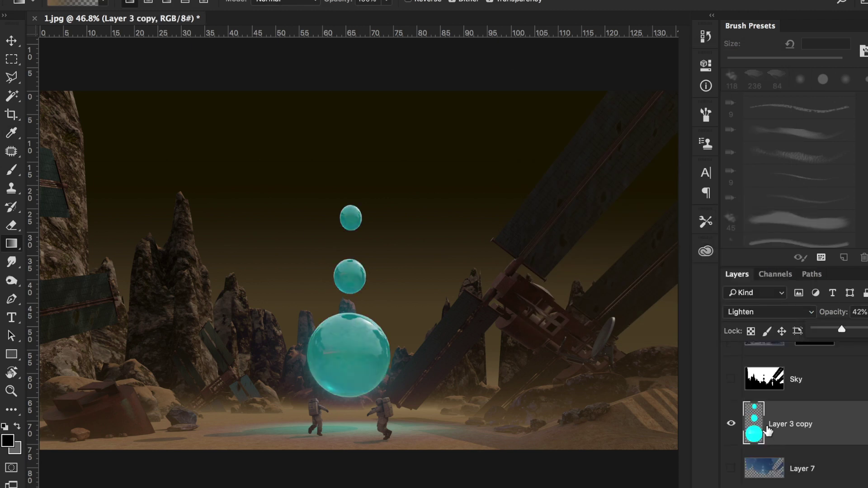
- Try several blend modes on Lig, settling on Color at 55% opacity
scroll(766, 397, "up", 2)
left_click(767, 398)
left_click(777, 312)
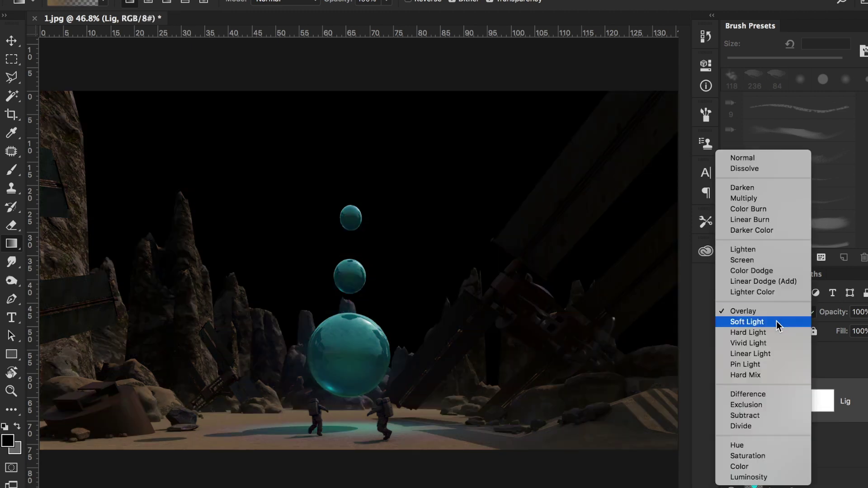
left_click(777, 332)
left_click(782, 312)
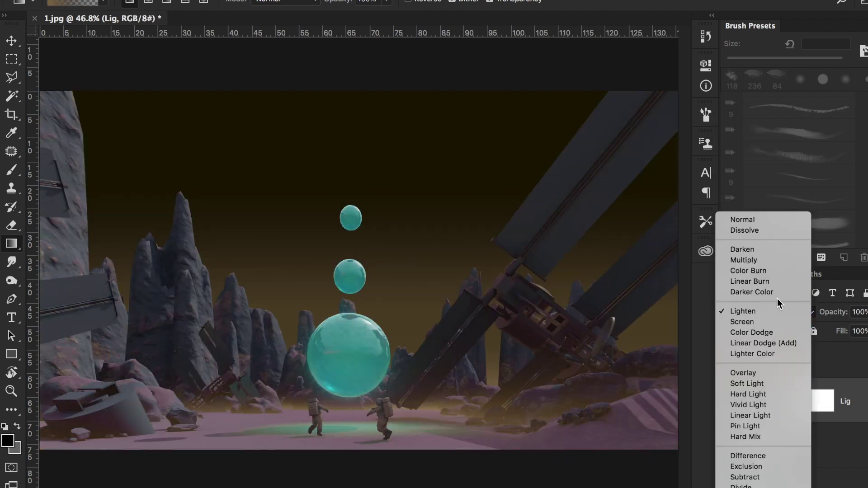
left_click(777, 280)
left_click(778, 312)
left_click(779, 312)
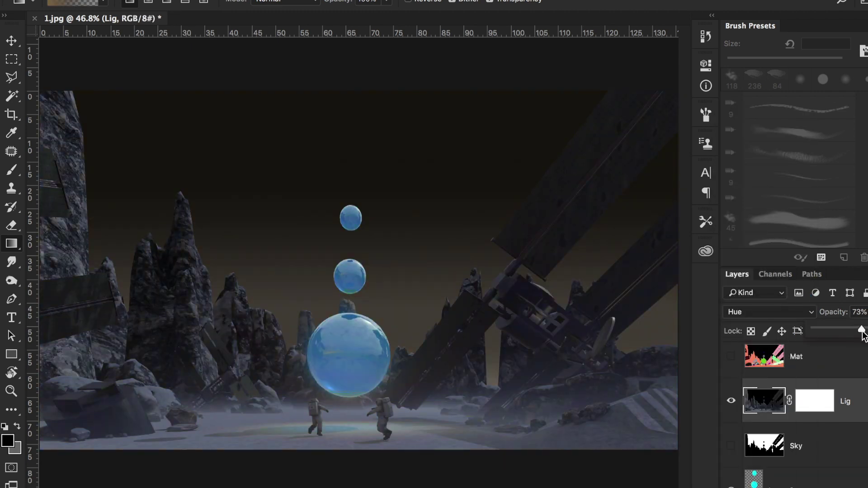
left_click(786, 324)
left_click(778, 312)
left_click_drag(865, 312, 850, 331)
- Show the Mat matte and Magic Wand-select the large sphere
left_click(731, 357)
key("w")
left_click(796, 365)
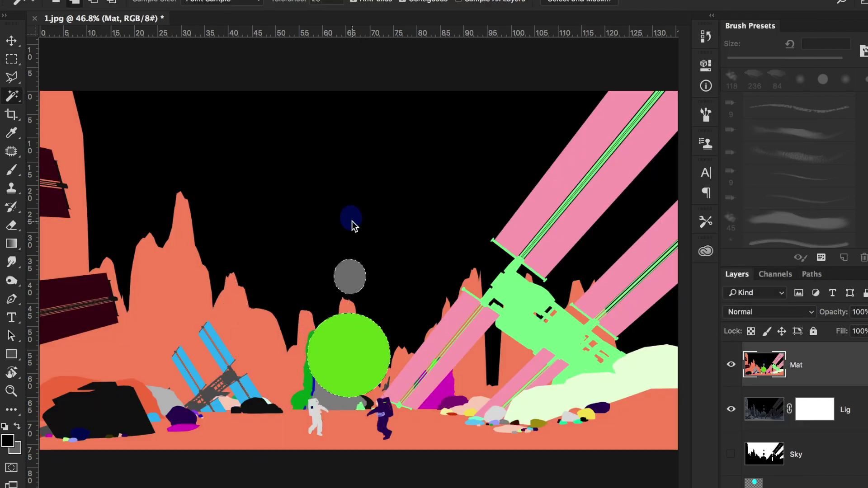
- Add the other two spheres to the selection and fill them black on Lig's mask
left_click(351, 219)
left_click(731, 365)
left_click(814, 409)
key("b")
right_click(310, 364)
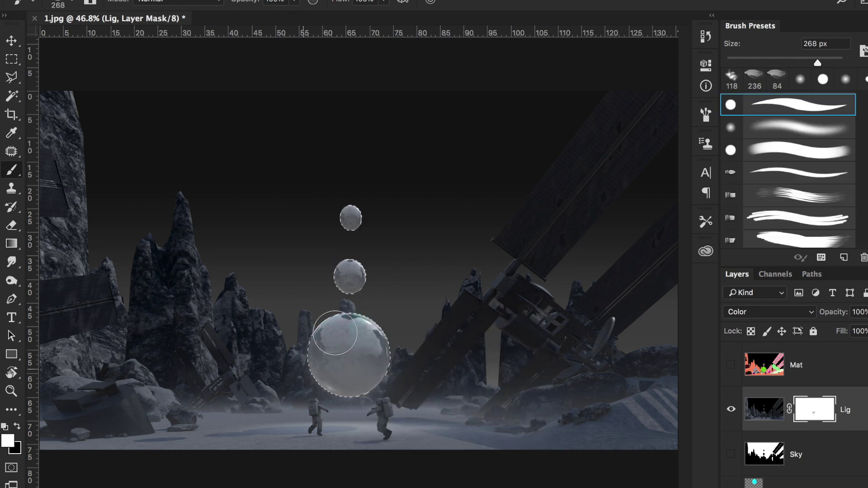
key("Return")
key("x")
key("alt+BackSpace")
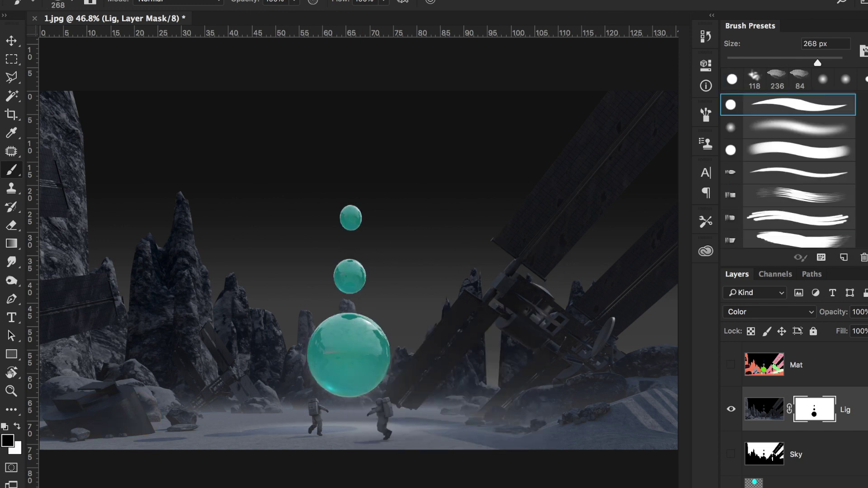
- Add a Hue/Saturation layer (Hue -6, Saturation -23, Lightness +3) and fade Lig to 0%
left_click(803, 348)
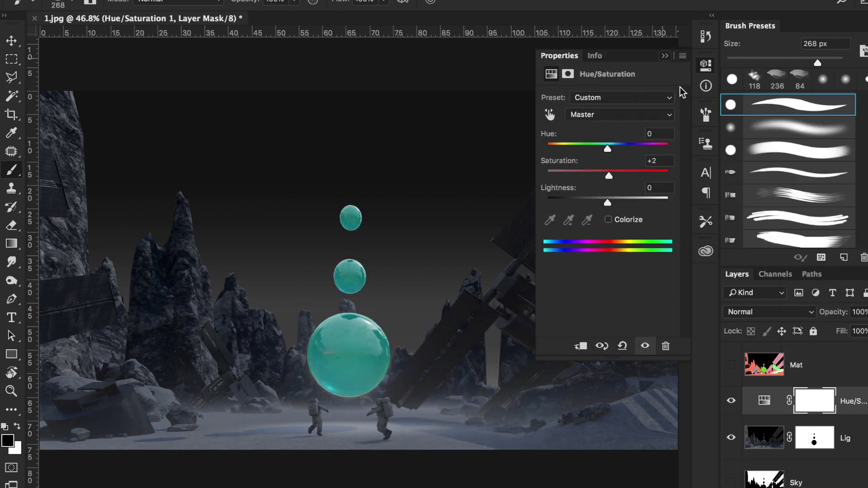
left_click_drag(825, 331, 807, 332)
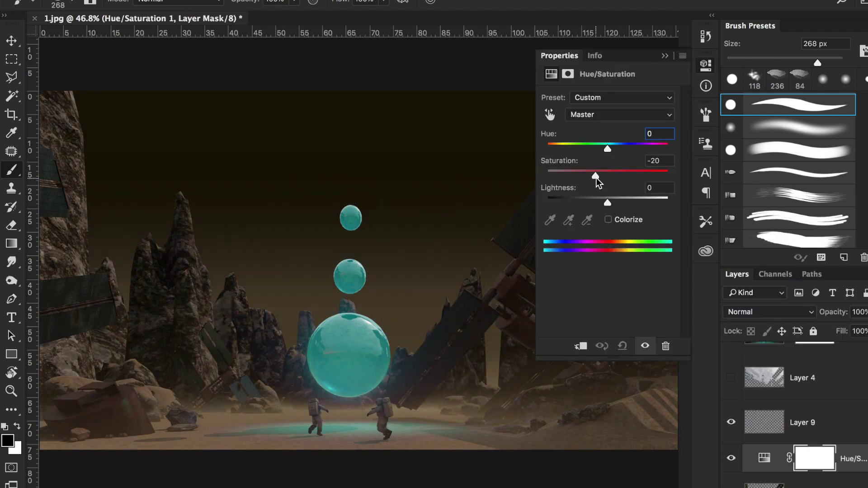
mouse_move(607, 202)
left_mouse_down()
mouse_move(592, 176)
mouse_move(593, 150)
mouse_move(595, 179)
left_mouse_up()
left_click(820, 449)
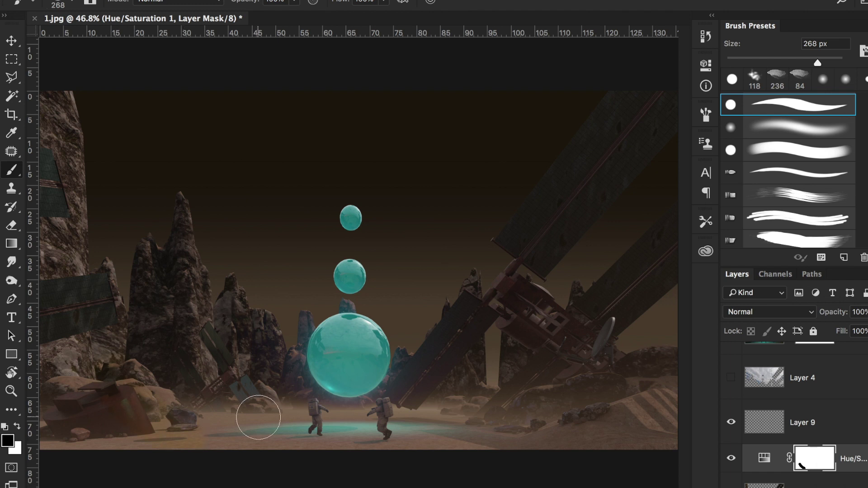
- Choose a spatter brush and target the Color Lookup adjustment layer
right_click(273, 448)
double_click(318, 401)
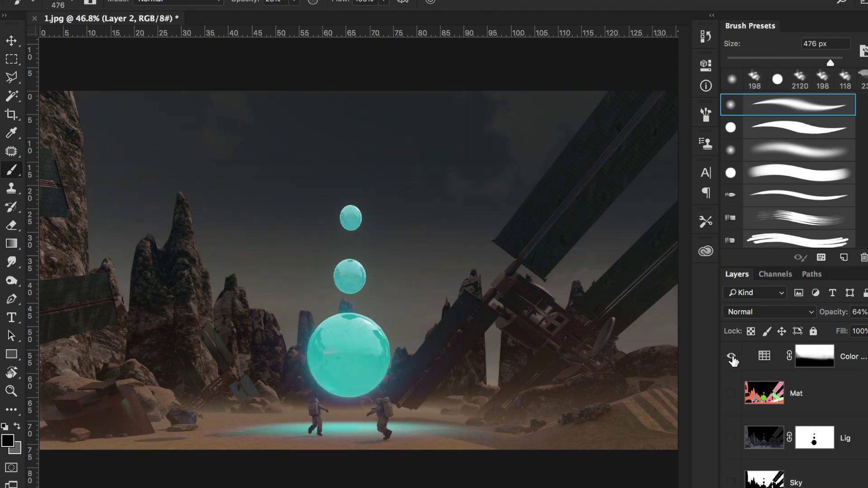
left_click(814, 356)
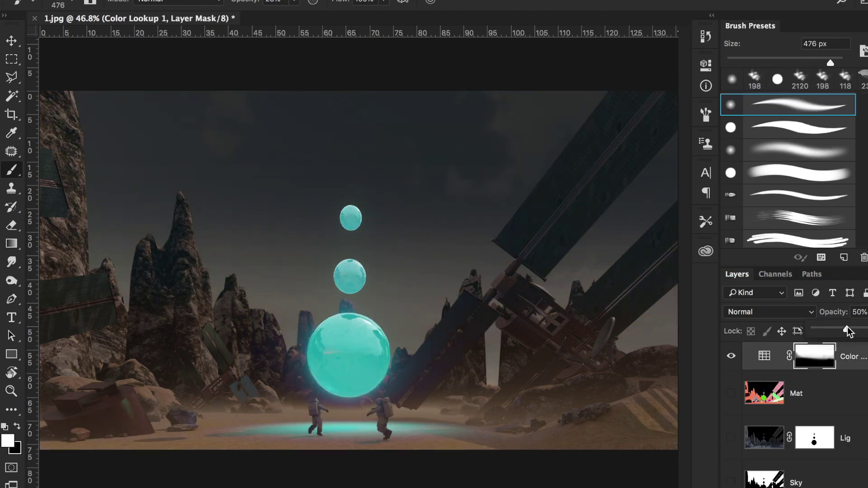
- Set the Layer 7 sky to Luminosity blending at 37% opacity
left_click(839, 414)
left_click_drag(852, 331, 845, 336)
left_click(768, 312)
left_click(746, 465)
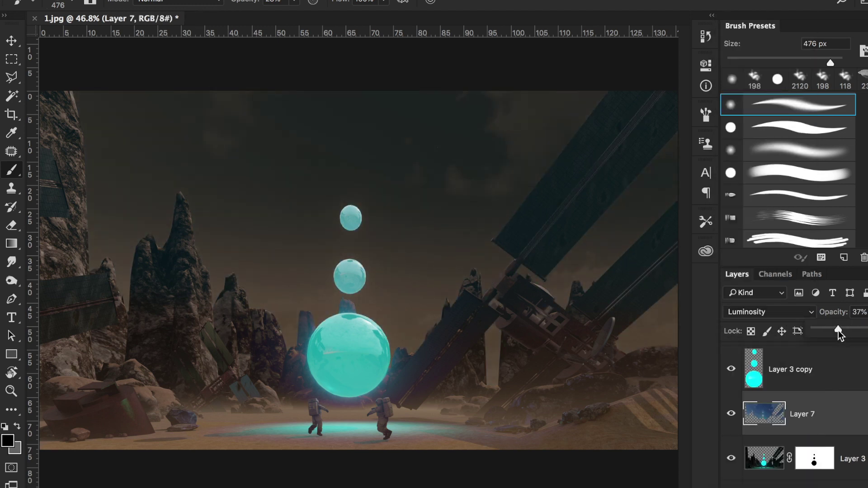
- Set 2_Lighting_Lighting to Darken blending and move it above the Mat layer
scroll(791, 407, "up", 5)
left_click(731, 393)
left_click(731, 394)
left_click(731, 393)
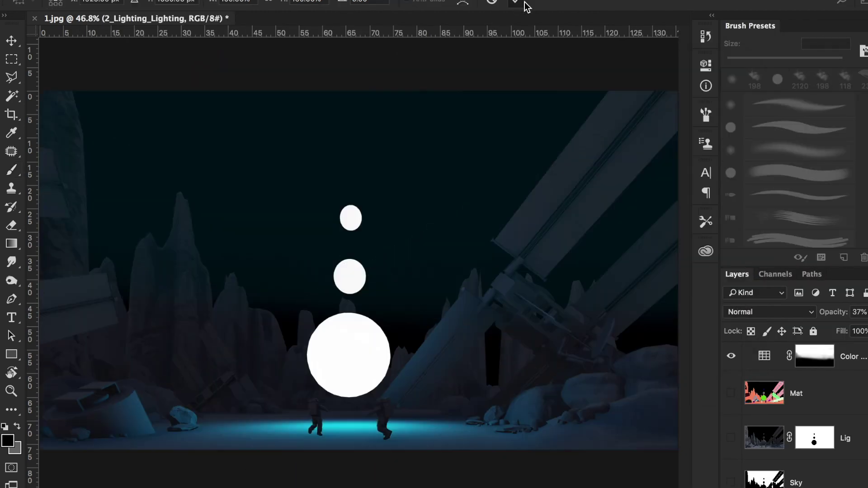
right_click(834, 437)
left_click(769, 312)
left_click(769, 341)
left_click_drag(814, 452, 810, 412)
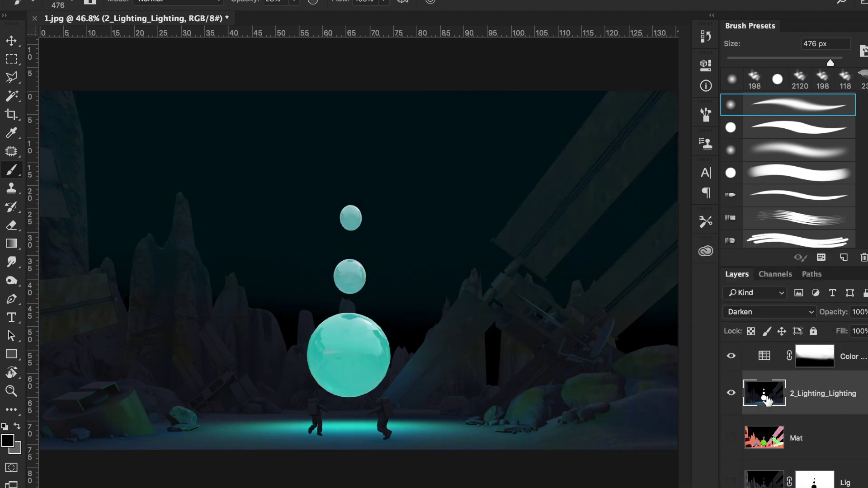
- Hide Mat, Magic Wand-select the three spheres and copy them to Layer 10
left_click(729, 397)
left_click(731, 437)
left_click(809, 394)
key("w")
left_click(366, 339)
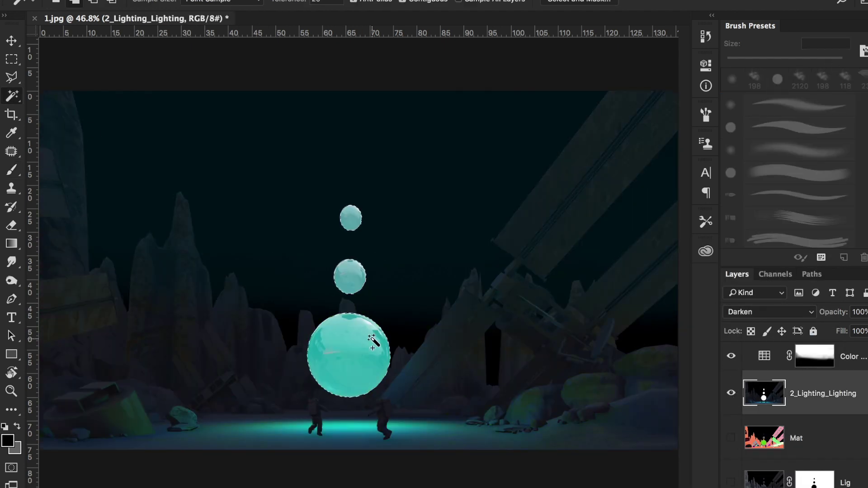
key("ctrl+j")
- Try Linear Dodge (Add) and Overlay blending on 2_Lighting_Lighting at 34% opacity
scroll(785, 311, "down", 1)
scroll(786, 317, "down", 1)
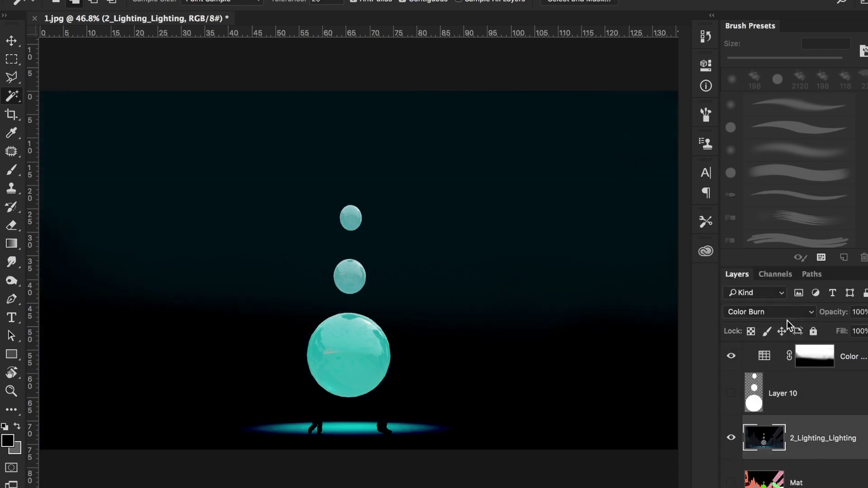
scroll(787, 319, "down", 1)
left_click(788, 312)
left_click(769, 354)
left_click(771, 311)
left_click(772, 323)
scroll(772, 319, "down", 1)
scroll(772, 320, "down", 1)
left_click(773, 312)
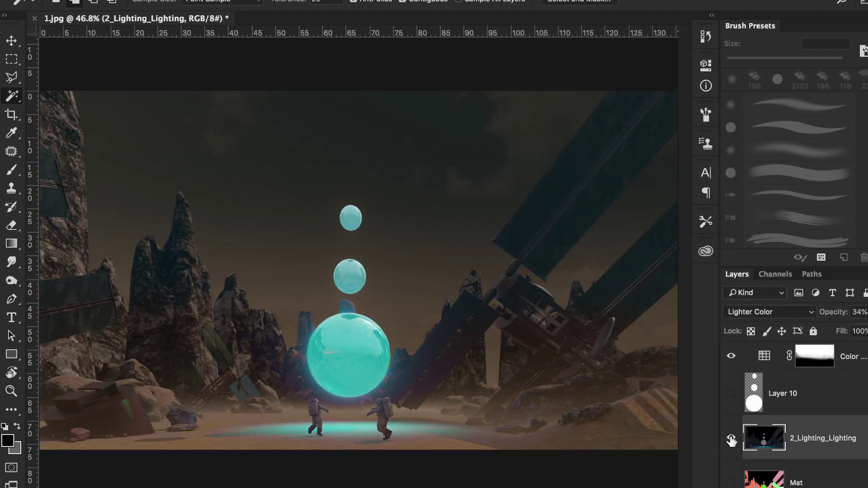
scroll(772, 317, "down", 1)
key("3")
key("4")
- Settle 2_Lighting_Lighting on Screen blending at 20% opacity after trying Color and Lighten
left_click(772, 312)
scroll(782, 313, "down", 2)
left_click(779, 317)
mouse_move(866, 312)
left_mouse_down()
mouse_move(821, 328)
mouse_move(840, 334)
left_mouse_up()
scroll(780, 312, "down", 1)
left_click(780, 312)
left_click(783, 139)
left_click(768, 312)
left_click(767, 355)
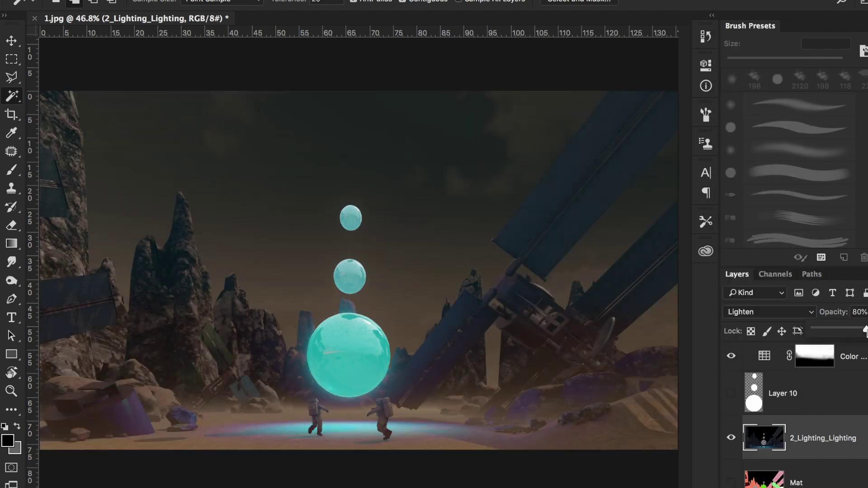
key("shift+plus")
mouse_move(841, 331)
left_mouse_down()
mouse_move(823, 332)
mouse_move(865, 334)
left_mouse_up()
- Show and select Layer 10, trying Normal, Overlay and Soft Light blending
left_click(731, 393)
left_click(753, 392)
left_click(768, 312)
left_click(774, 283)
left_click(768, 312)
left_click(768, 461)
left_click(769, 312)
left_click(774, 318)
scroll(778, 315, "down", 3)
- Set Layer 10 to Overlay at 23% opacity after trying Subtract, Color and Screen
left_click(785, 314)
left_click(790, 308)
scroll(791, 311, "down", 3)
scroll(789, 316, "down", 1)
left_click(790, 314)
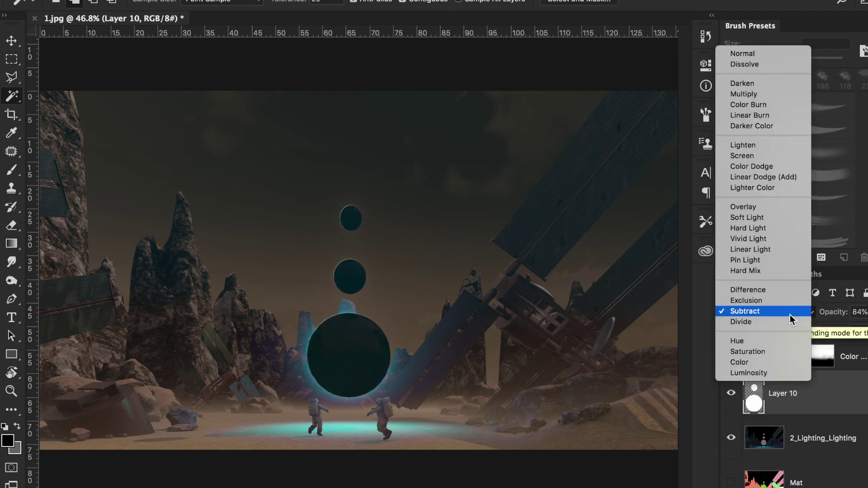
scroll(790, 315, "down", 4)
left_click(750, 90)
left_click(769, 312)
scroll(760, 356, "down", 1)
left_click(761, 357)
left_click_drag(851, 329, 830, 332)
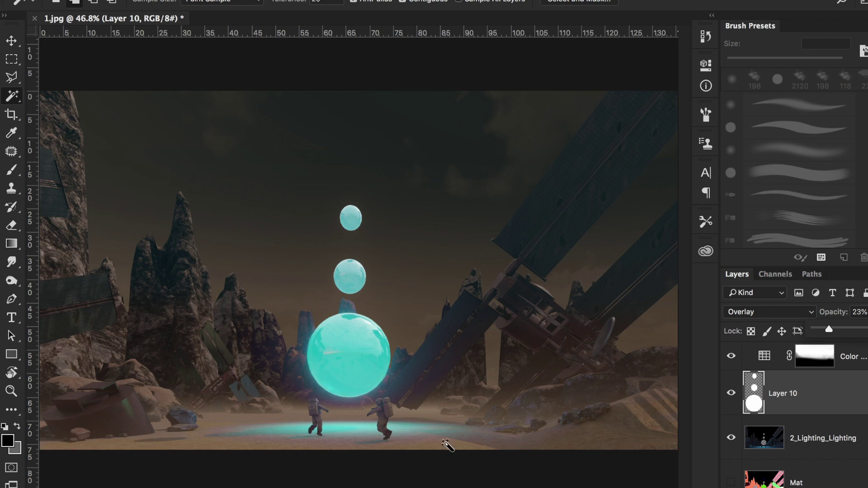
- Switch back to the Photoshop window from the taskbar
right_click(616, 469)
left_click(655, 368)
left_click(658, 332)
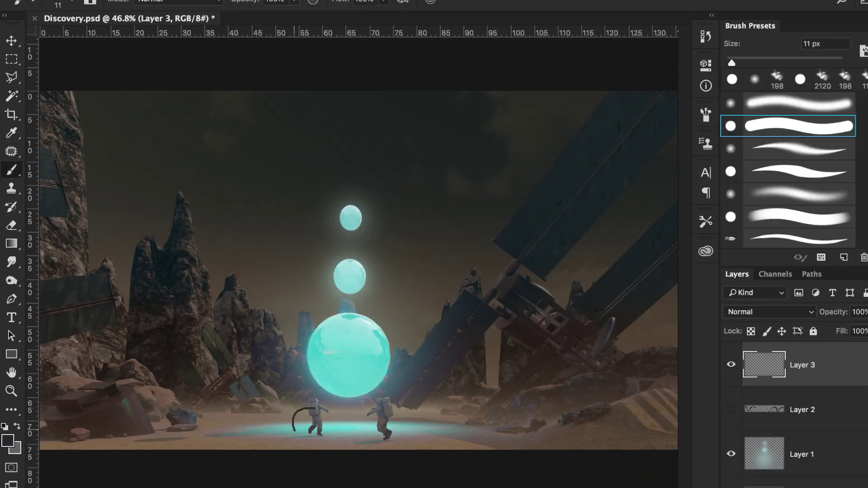
- Undo the last cable stroke and try brush sizes of 54 and 25 px
key("ctrl+z")
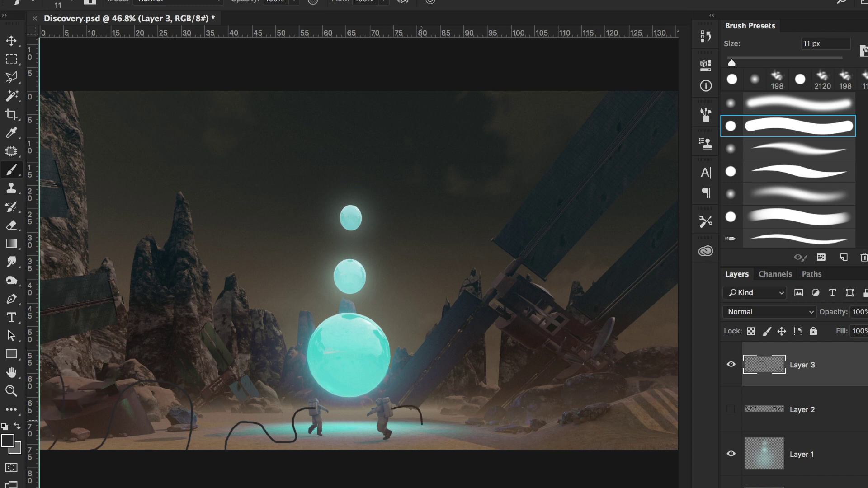
right_click(427, 253)
type("54")
key("Return")
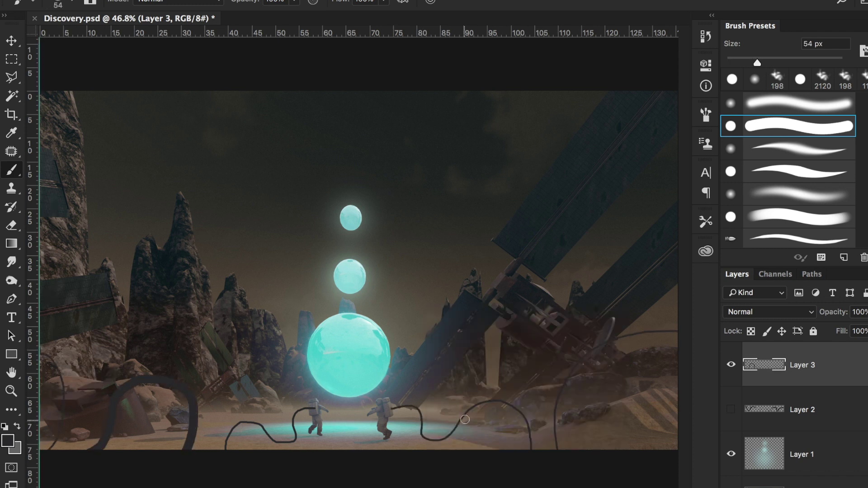
right_click(523, 434)
type("25")
key("Return")
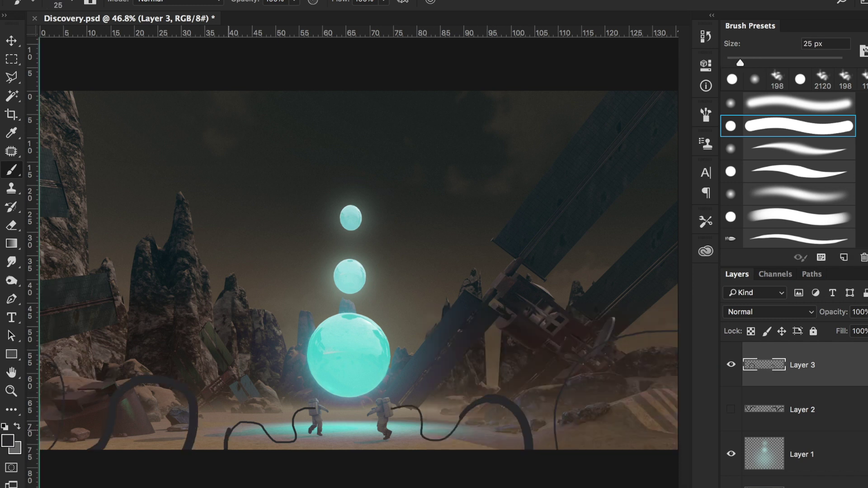
- Enlarge the brush to 81 px, then to 87 px
right_click(637, 312)
type("81")
key("Return")
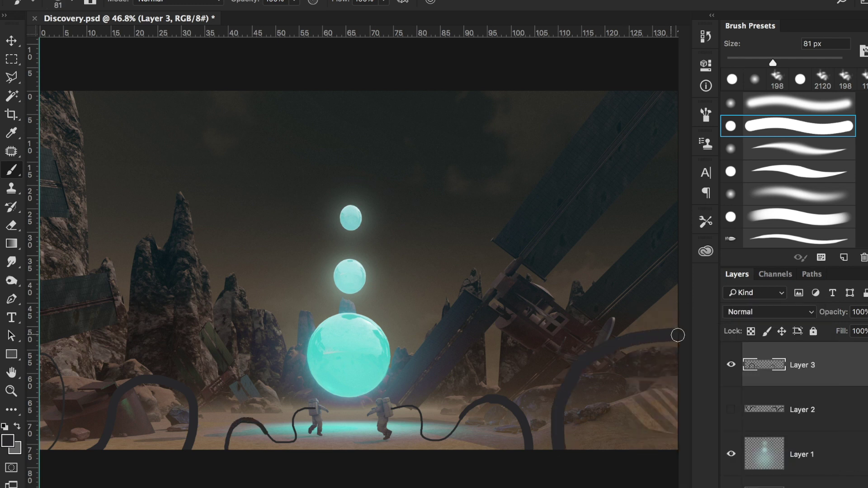
right_click(572, 389)
key("Escape")
right_click(558, 452)
type("87")
key("Return")
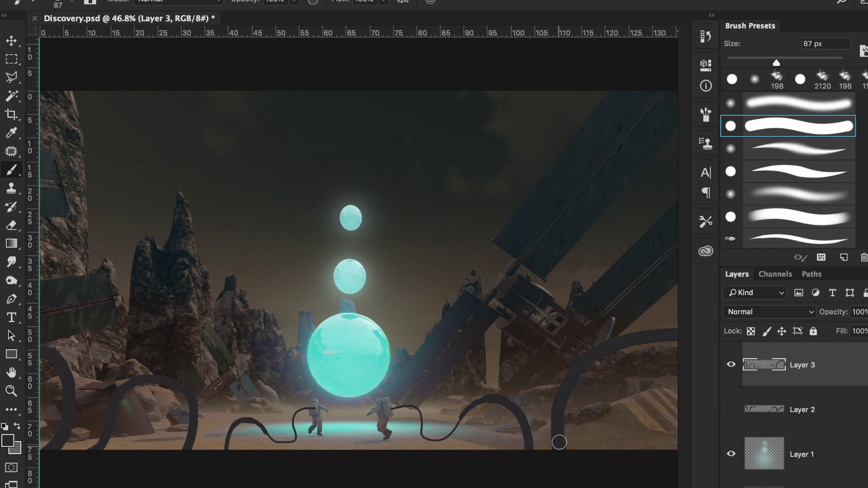
- Shrink the brush through 55 and 20 px down to about 11 px
right_click(181, 429)
left_click_drag(289, 343, 281, 344)
key("Return")
right_click(535, 464)
left_click_drag(649, 340, 641, 341)
key("Return")
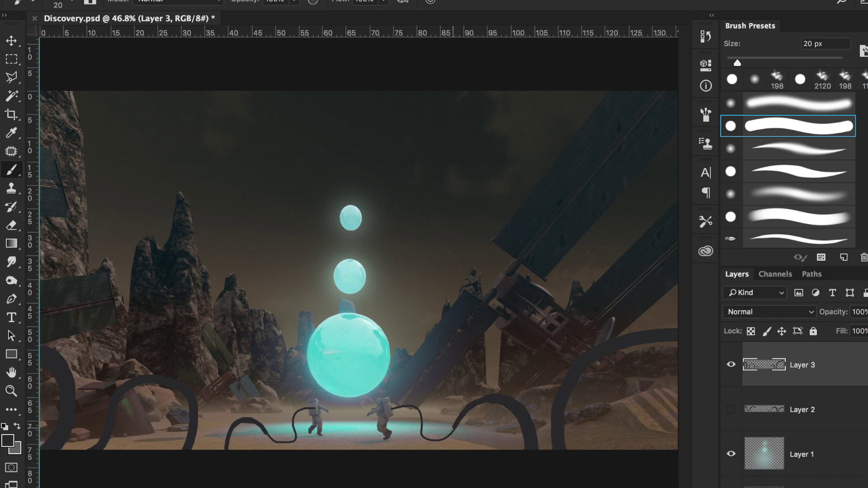
left_click_drag(509, 404, 444, 440, "ctrl+alt")
key("e")
key("b")
- Erase the cable segment running between the two astronauts
right_click(270, 304)
key("e")
left_click_drag(296, 422, 421, 417)
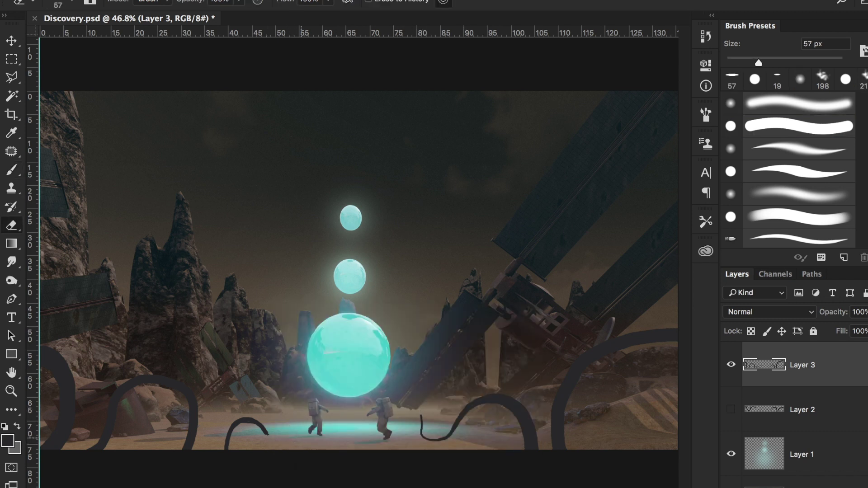
right_click(286, 305)
key("Return")
key("b")
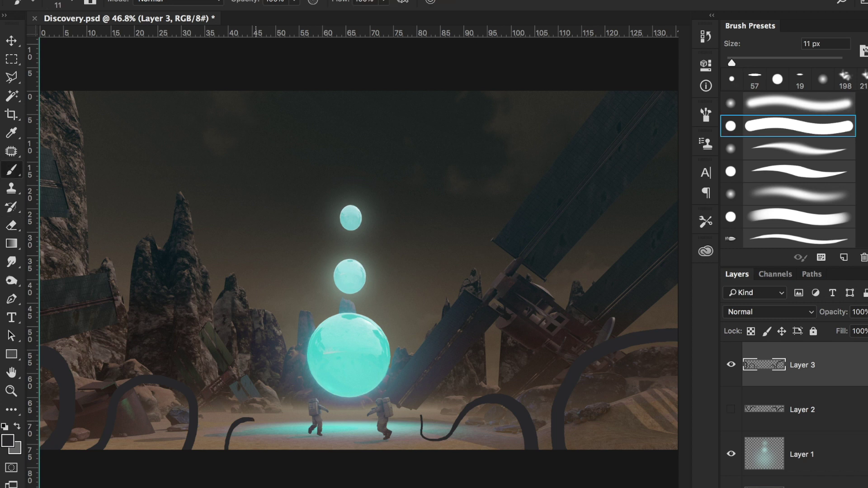
- With a 10 px brush, paint thin dark cables by the left astronaut and up the right tentacle
right_click(337, 306)
type("10")
key("Return")
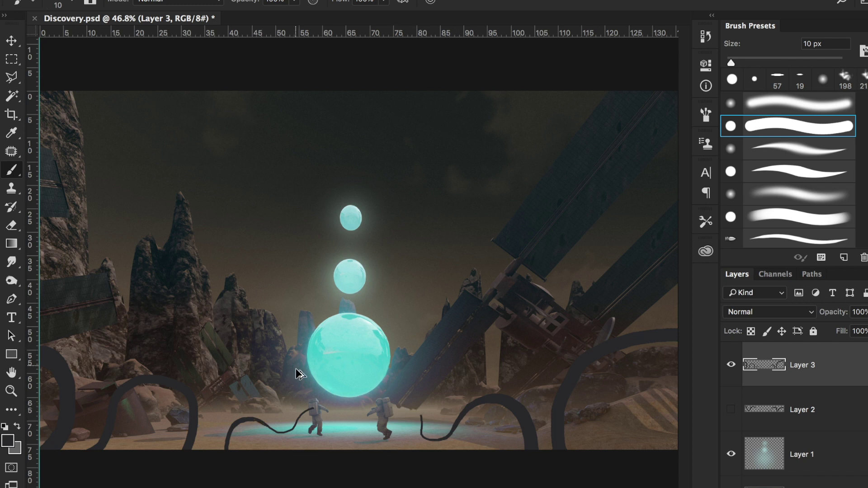
key("ctrl+z")
key("e")
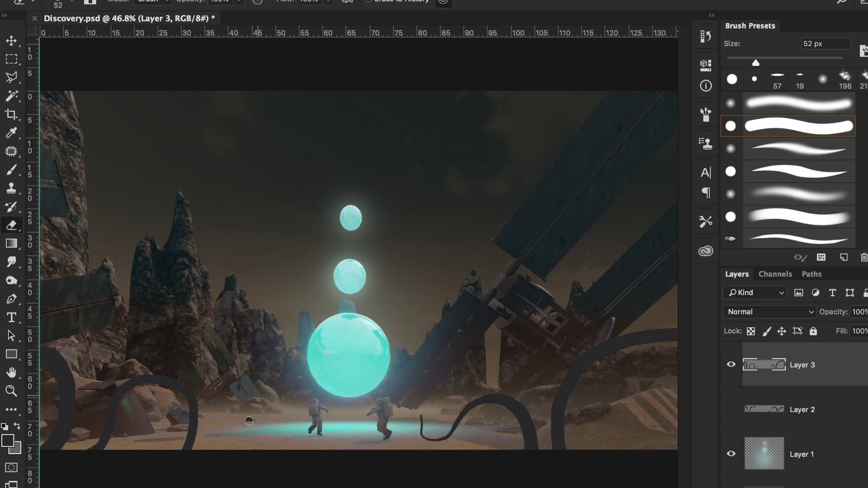
key("b")
left_click_drag(235, 449, 242, 414)
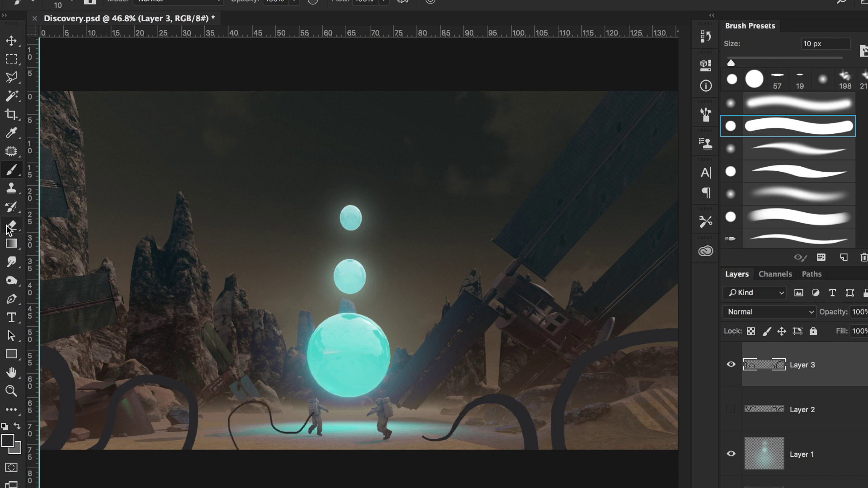
left_click_drag(427, 437, 419, 397)
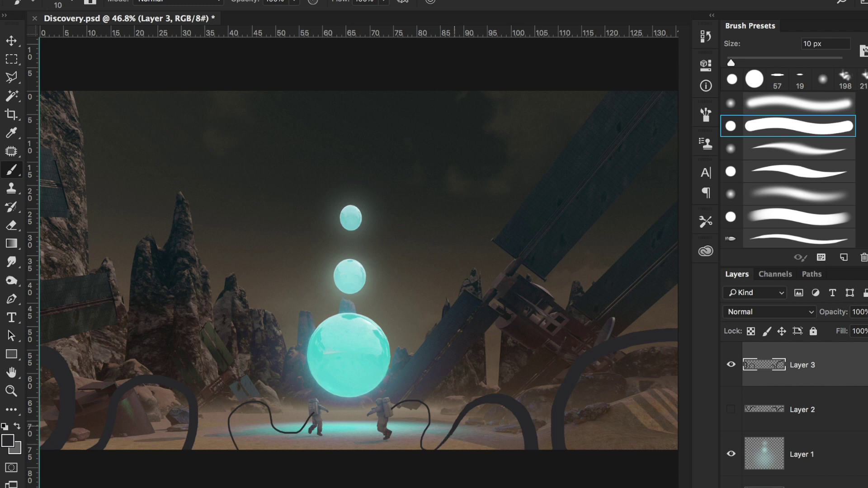
right_click(224, 441)
type("19")
key("Return")
- On a new layer, paint soft 59 px cyan glow strokes over both tentacles
left_click(7, 441)
left_click(332, 149)
left_click(591, 116)
right_click(445, 169)
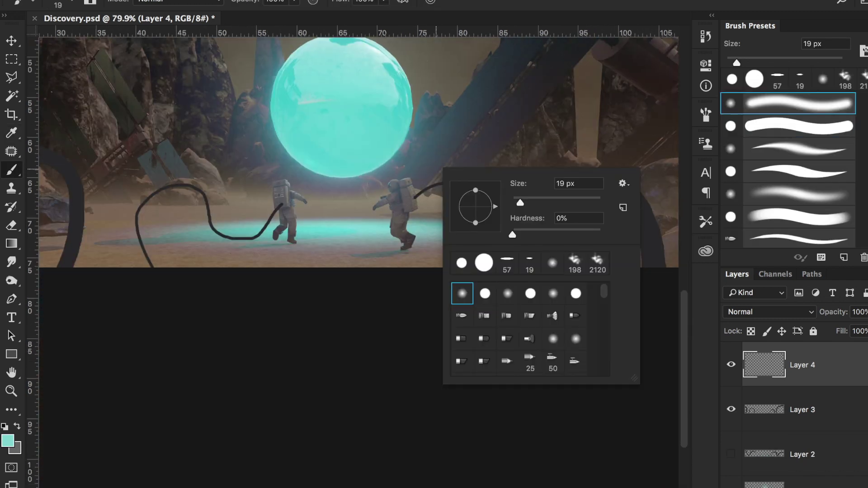
key("Return")
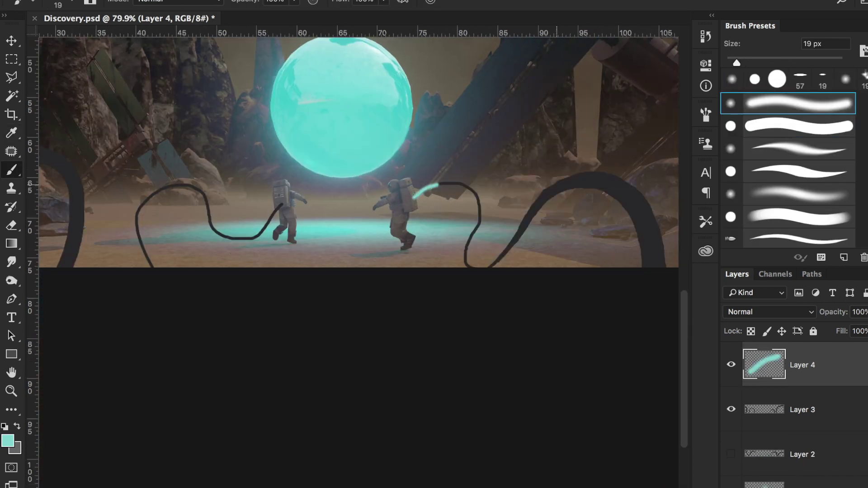
right_click(581, 172)
type("59")
key("Return")
left_click_drag(486, 262, 552, 181)
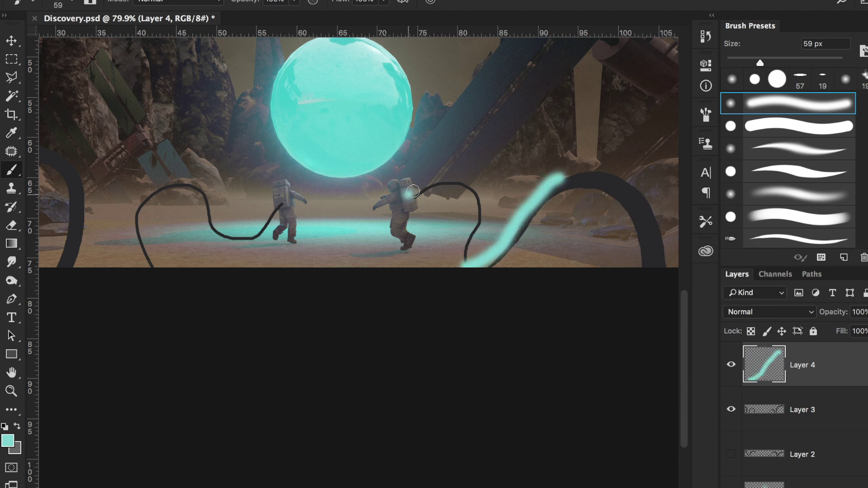
left_click_drag(407, 193, 511, 170)
- Erase the cyan glow strokes and zoom out to the whole scene
right_click(480, 233)
key("Return")
key("e")
mouse_move(411, 185)
left_mouse_down()
mouse_move(511, 168)
mouse_move(461, 267)
left_mouse_up()
key("ctrl+0")
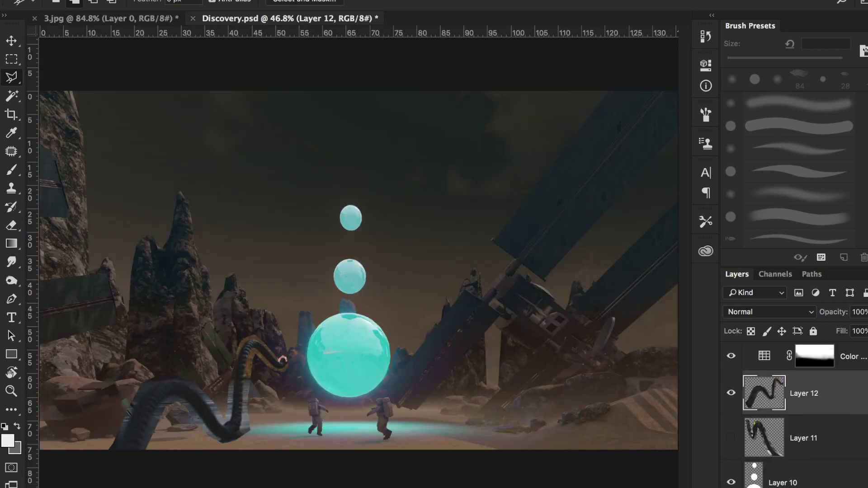
- Add a mask to Layer 12 and paint out background along the rope's edges and bottom
key("z")
left_click(164, 401)
left_click_drag(140, 458, 204, 452)
key("b")
right_click(271, 408)
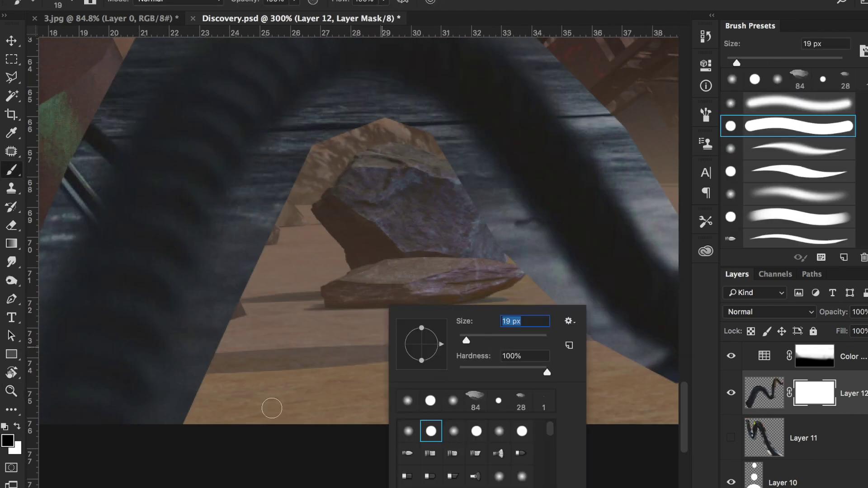
left_click_drag(199, 371, 175, 415)
mouse_move(222, 251)
left_mouse_down()
mouse_move(253, 151)
mouse_move(339, 83)
mouse_move(470, 140)
left_mouse_up()
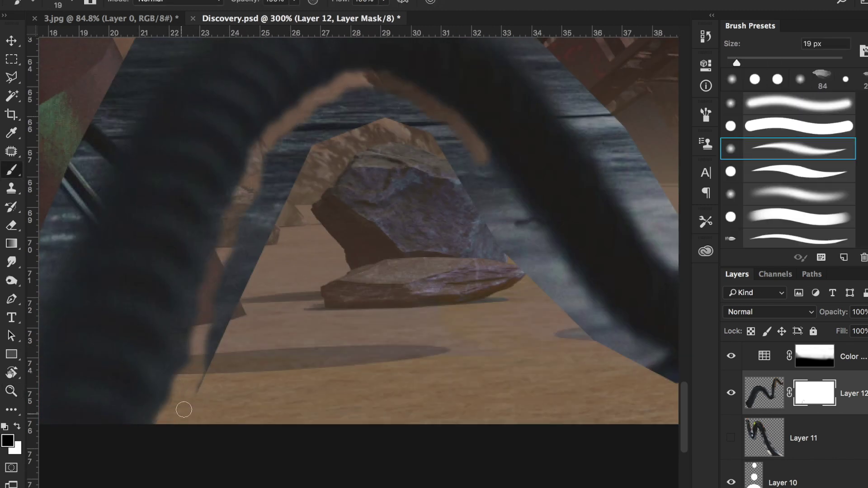
mouse_move(542, 230)
left_mouse_down()
mouse_move(604, 314)
mouse_move(581, 287)
left_mouse_up()
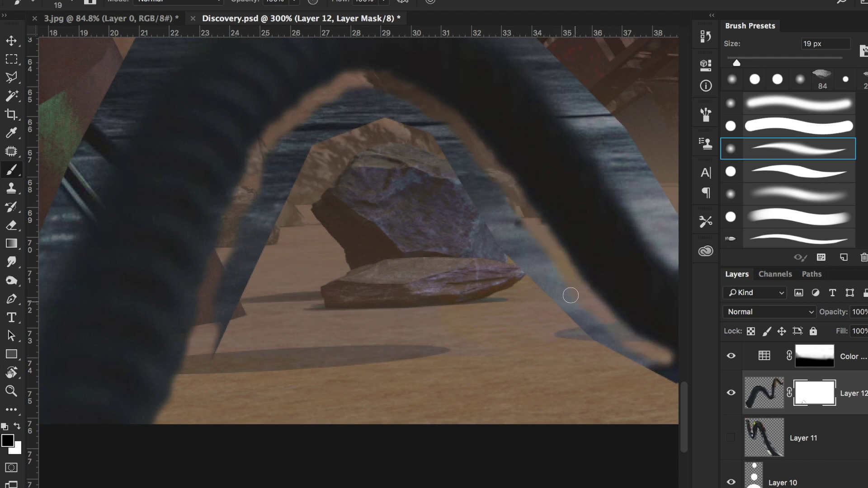
scroll(581, 287, "right", 5)
mouse_move(423, 359)
left_mouse_down()
mouse_move(487, 349)
mouse_move(535, 286)
left_mouse_up()
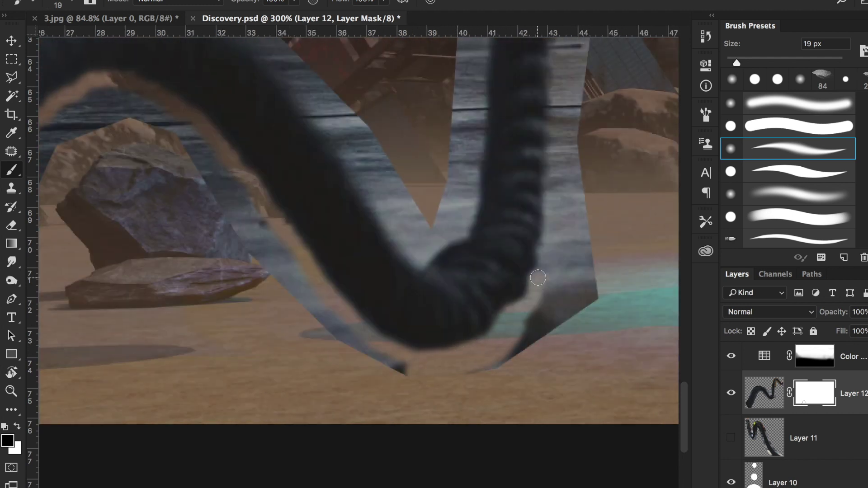
scroll(538, 271, "up", 4)
- Set the mask brush to 7 px, then to a hard round 51 px brush
right_click(546, 282)
left_click_drag(624, 316, 618, 319)
key("Return")
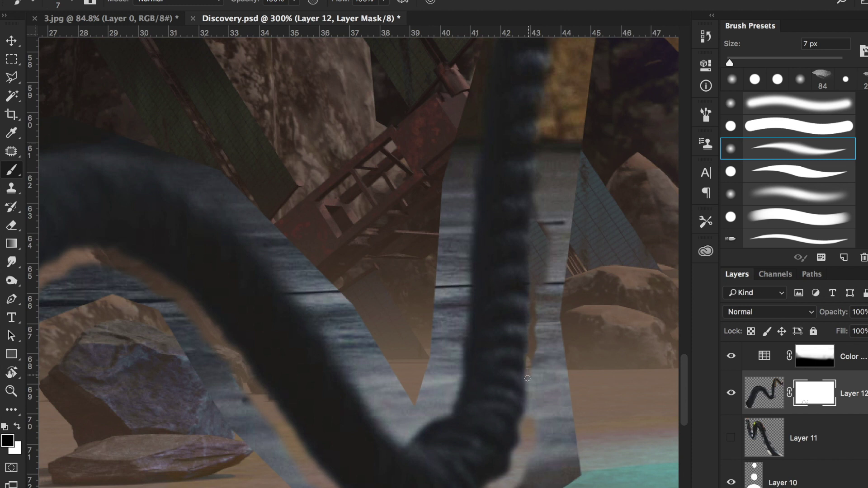
scroll(532, 389, "up", 4)
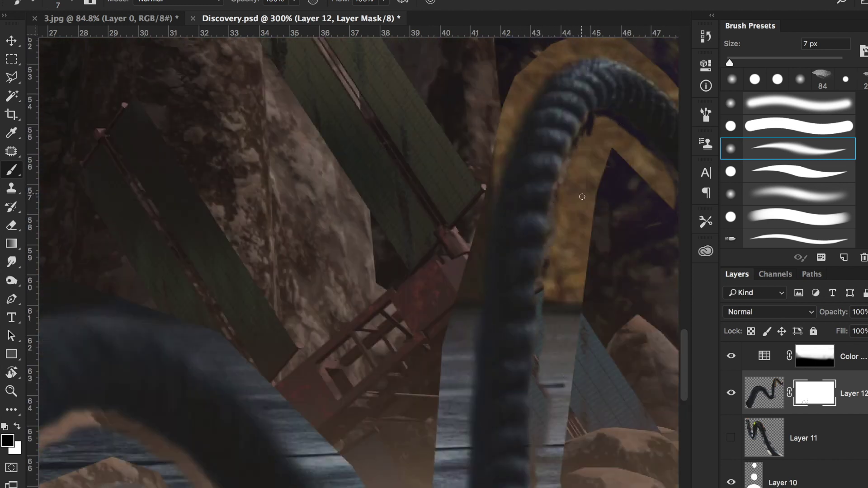
scroll(605, 165, "down", 7)
scroll(604, 165, "left", 8)
right_click(329, 354)
key("Return")
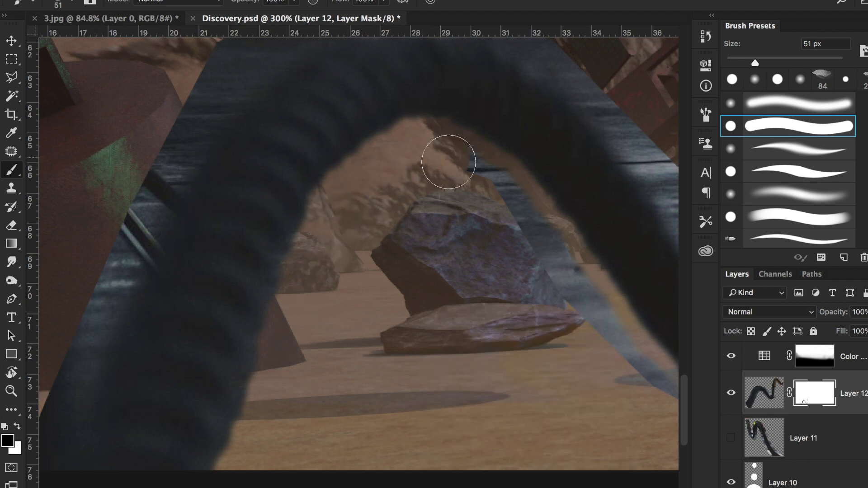
- With a 25 px brush, mask background along the tentacle's edge
scroll(519, 217, "right", 4)
scroll(448, 349, "right", 4)
scroll(448, 349, "up", 2)
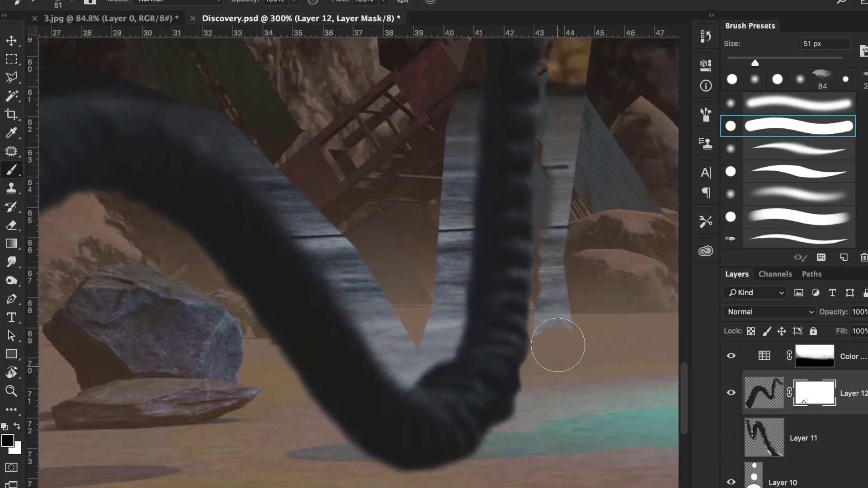
scroll(533, 429, "up", 4)
right_click(562, 265)
type("25")
key("Return")
mouse_move(543, 254)
left_mouse_down()
mouse_move(573, 81)
mouse_move(587, 59)
mouse_move(633, 97)
mouse_move(669, 149)
left_mouse_up()
- Reduce the mask brush to 14, 11 and then 8 px for finer edge work
scroll(609, 243, "right", 4)
scroll(609, 244, "up", 2)
scroll(609, 244, "right", 4)
scroll(609, 243, "up", 2)
right_click(505, 342)
type("14")
key("Return")
right_click(416, 290)
type("11")
key("Return")
right_click(447, 305)
type("8")
key("Return")
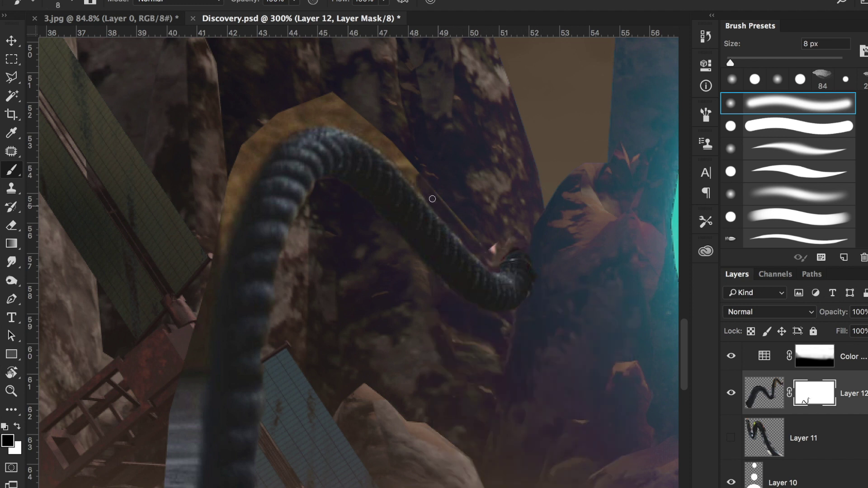
- Bring the lower rope into view and mask the tube's upper edge at 27 px
scroll(381, 200, "up", 3)
scroll(381, 201, "left", 5)
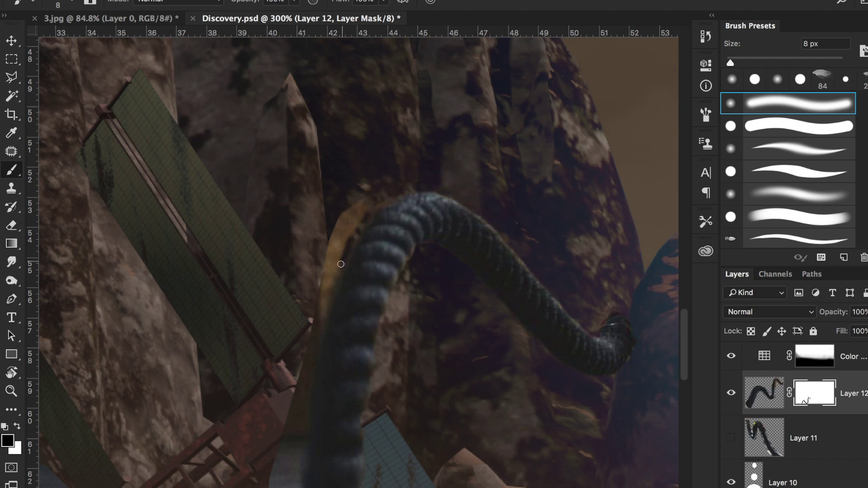
left_click_drag(307, 391, 309, 223)
scroll(298, 371, "down", 5)
right_click(267, 304)
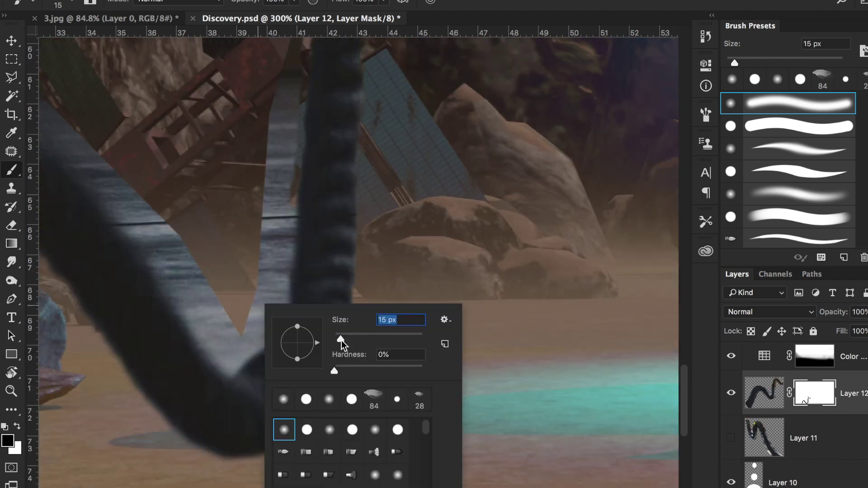
type("15")
key("Return")
right_click(220, 360)
type("27")
key("Return")
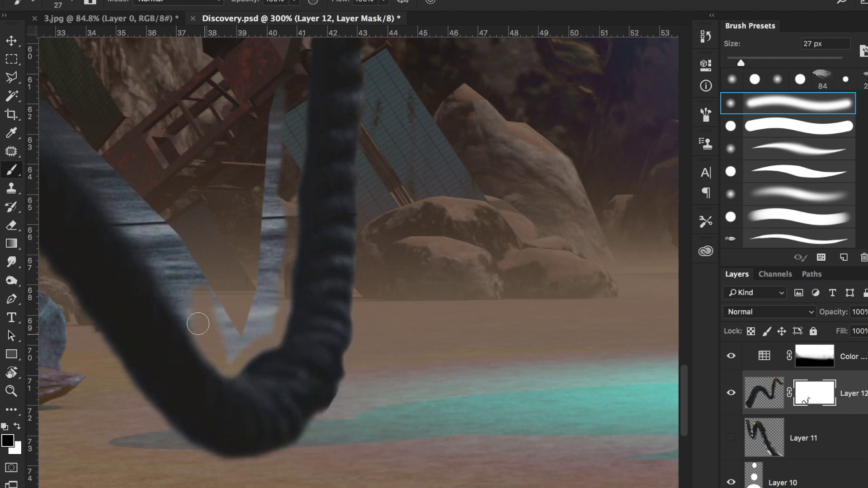
scroll(226, 199, "left", 8)
scroll(226, 199, "up", 3)
scroll(247, 200, "left", 5)
left_click_drag(597, 337, 190, 253)
- Trim small leftover bits along the rope's edge with a hard round brush
scroll(236, 190, "down", 2)
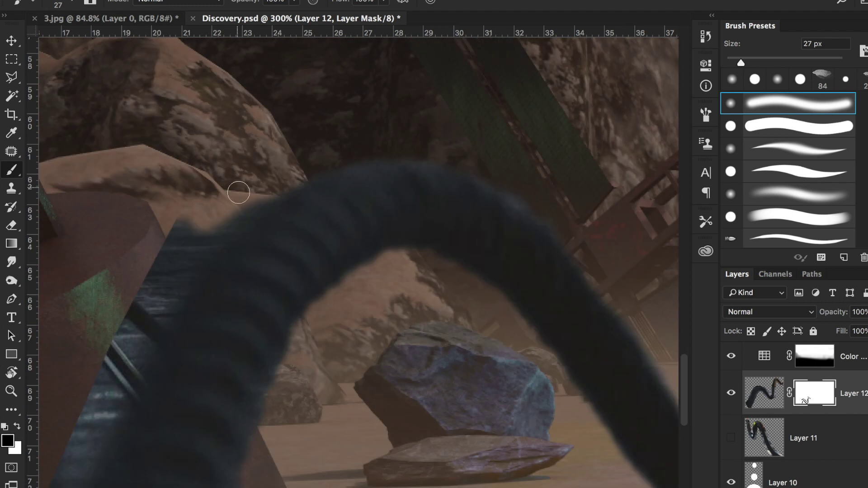
scroll(97, 256, "down", 2)
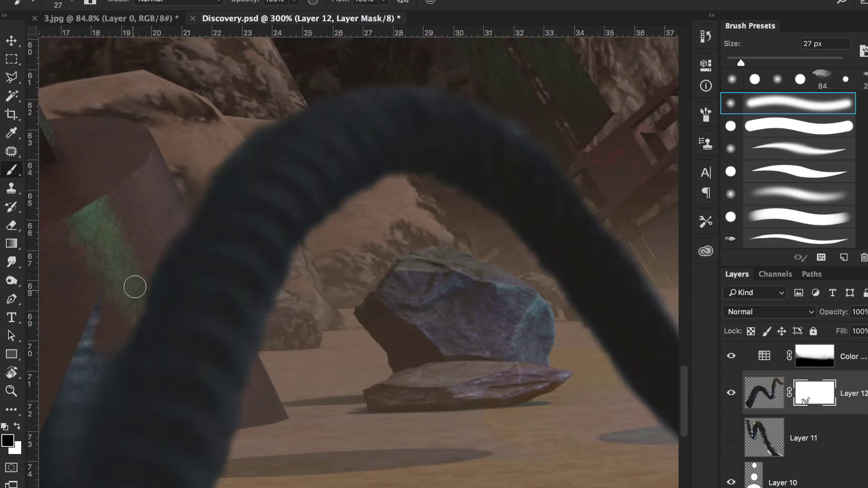
scroll(108, 247, "down", 3)
scroll(269, 357, "left", 1)
scroll(173, 225, "left", 2)
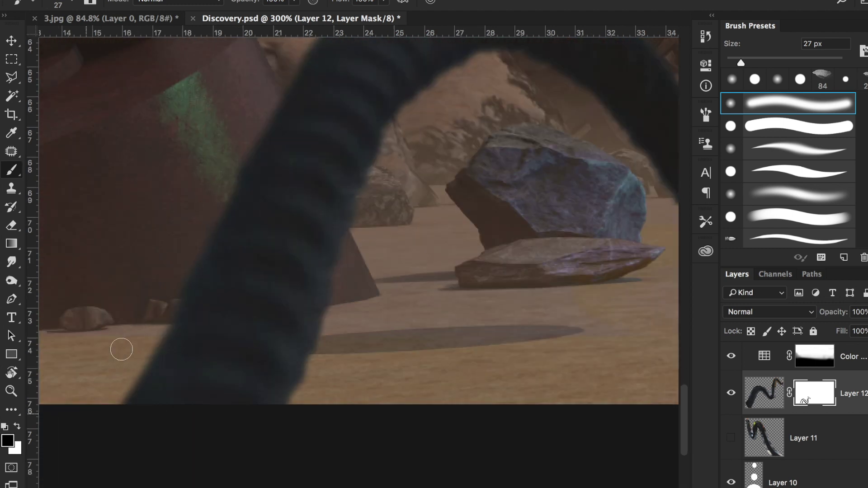
scroll(490, 310, "right", 10)
scroll(490, 310, "up", 3)
scroll(482, 330, "right", 10)
scroll(399, 332, "right", 8)
scroll(398, 332, "left", 10)
right_click(457, 219)
left_click(519, 349)
left_click_drag(519, 349, 562, 131)
- Show the Layer 11 rope, add a mask to it, and pick an 11 px soft round brush
scroll(523, 228, "up", 2)
scroll(568, 161, "right", 3)
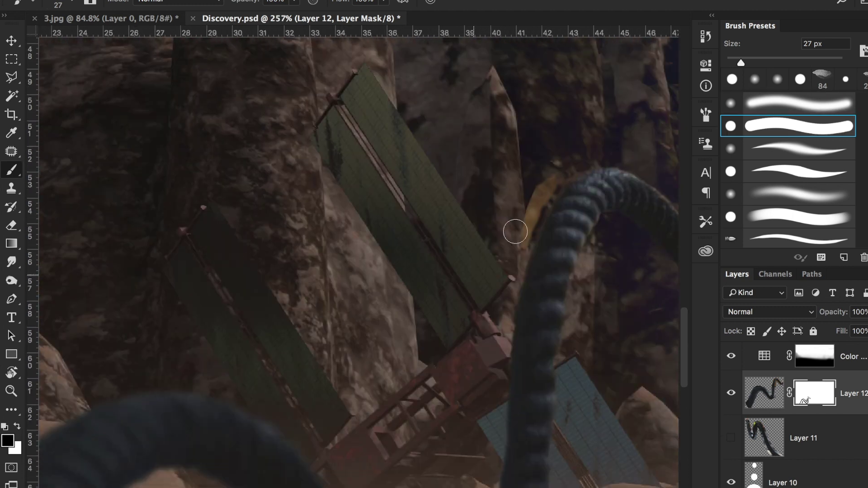
scroll(568, 161, "right", 10)
right_click(380, 306)
key("ctrl+0")
left_click(731, 438)
left_click(805, 438)
scroll(349, 59, "up", 3, "alt")
scroll(350, 59, "up", 3, "alt")
right_click(409, 304)
double_click(377, 311)
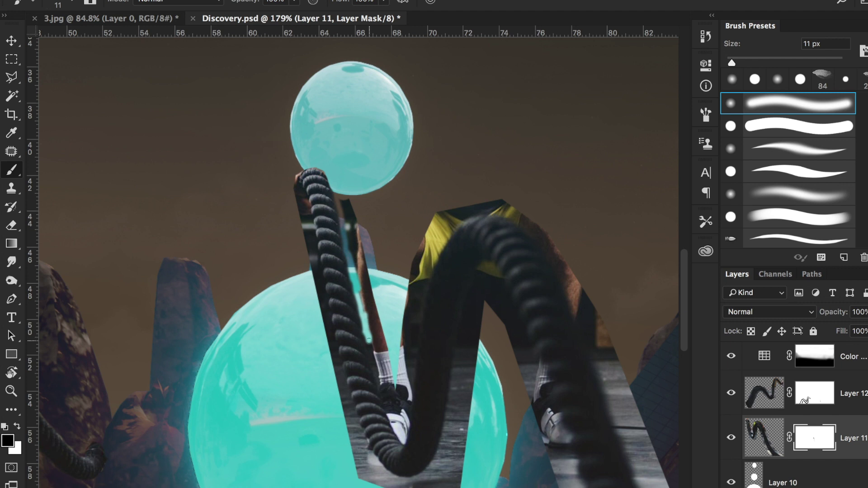
- On Layer 11's mask, paint out the background along the rope's left edge with a 27 px brush
right_click(381, 304)
key("Escape")
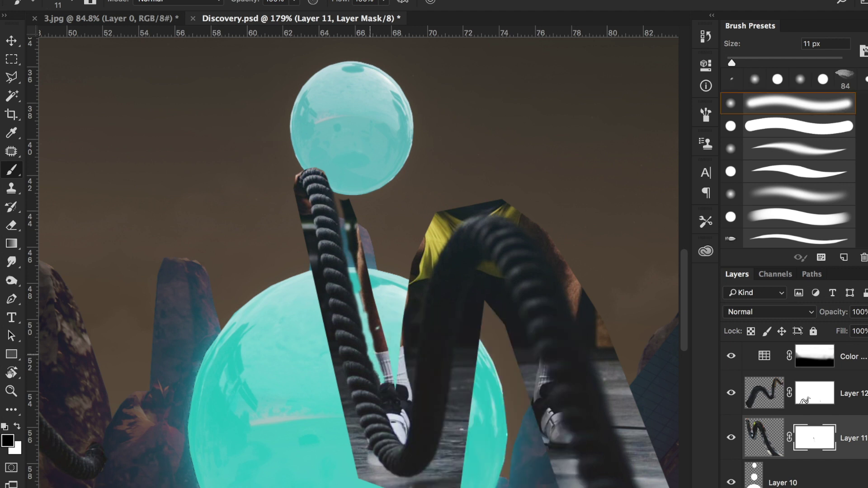
right_click(367, 304)
key("Escape")
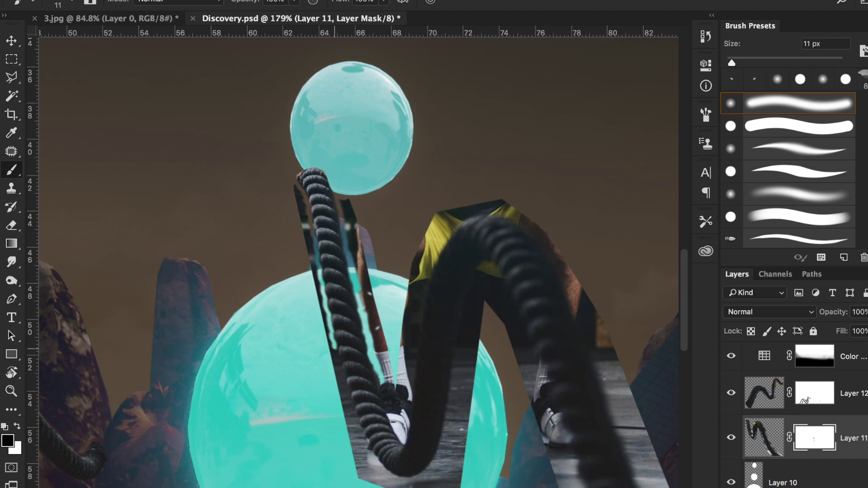
right_click(390, 304)
type("27")
key("Return")
left_click_drag(407, 484, 483, 270)
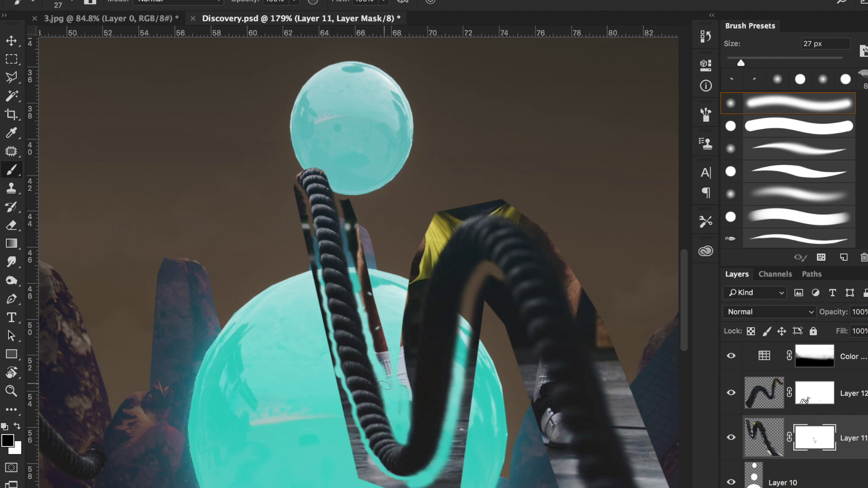
- Mask out the plank along the cable's left edge with a 31 px brush
right_click(403, 304)
type("17")
key("Return")
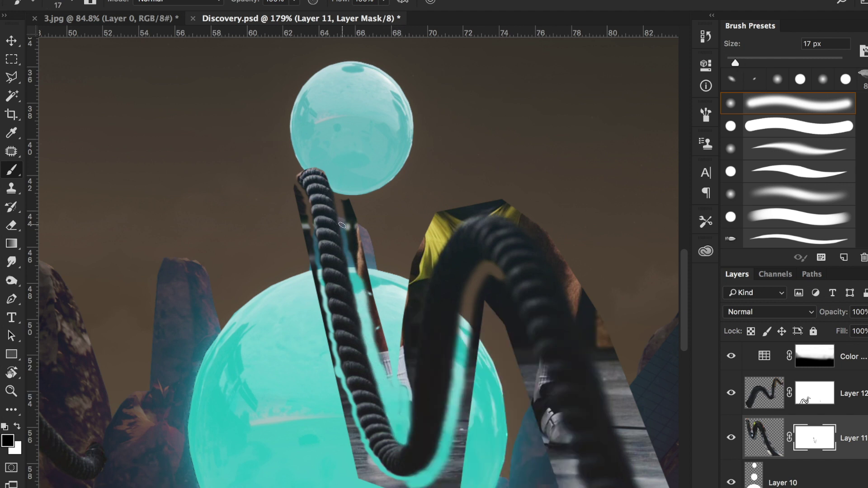
right_click(404, 436)
type("31")
key("Return")
left_click_drag(413, 329, 415, 313)
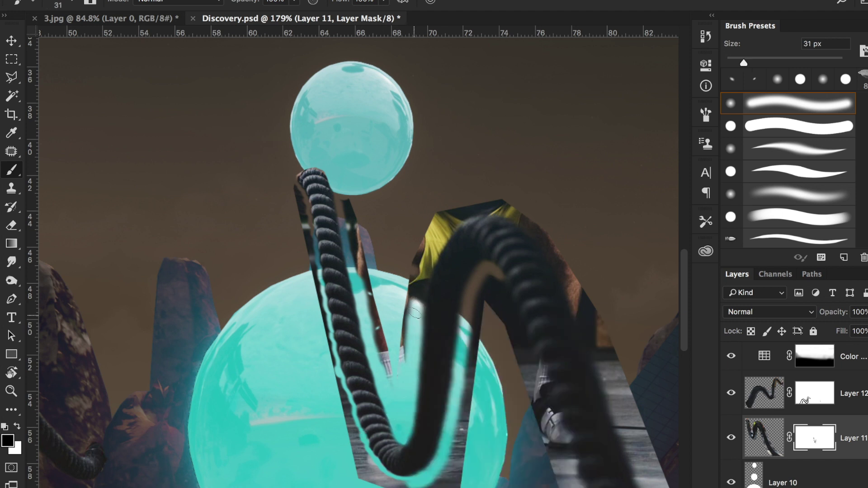
- Hide the light grey band beside the tube with a 20 px brush
right_click(424, 286)
type("20")
key("Return")
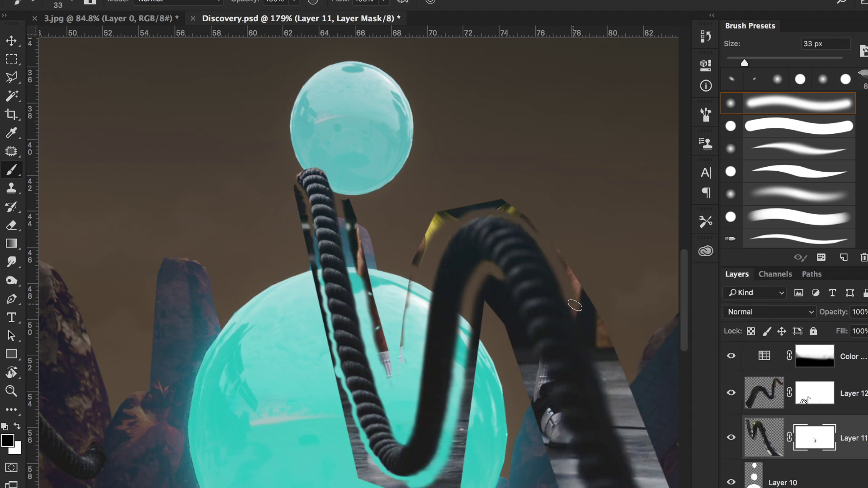
scroll(587, 339, "down", 5)
scroll(651, 435, "down", 10)
scroll(651, 435, "right", 10)
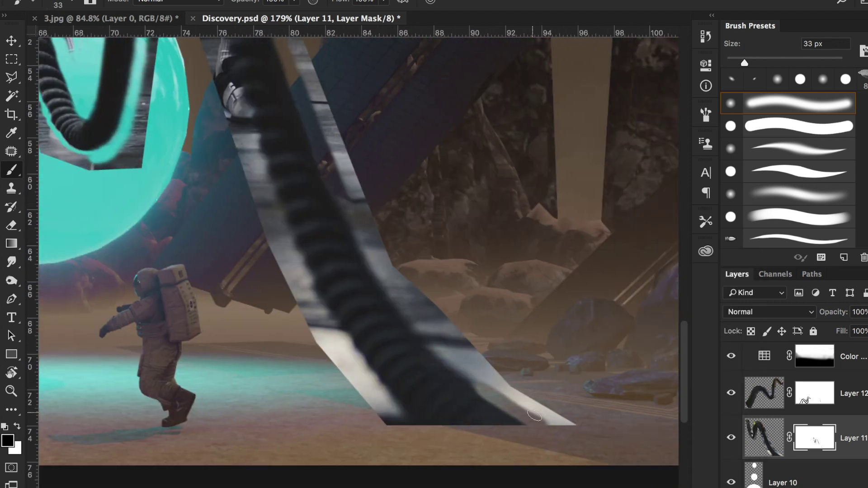
left_click_drag(565, 424, 413, 304)
scroll(412, 304, "up", 2)
left_click_drag(392, 262, 344, 386)
- Mask out the grey plank and slivers on both cable sides with a hard round brush
right_click(343, 386)
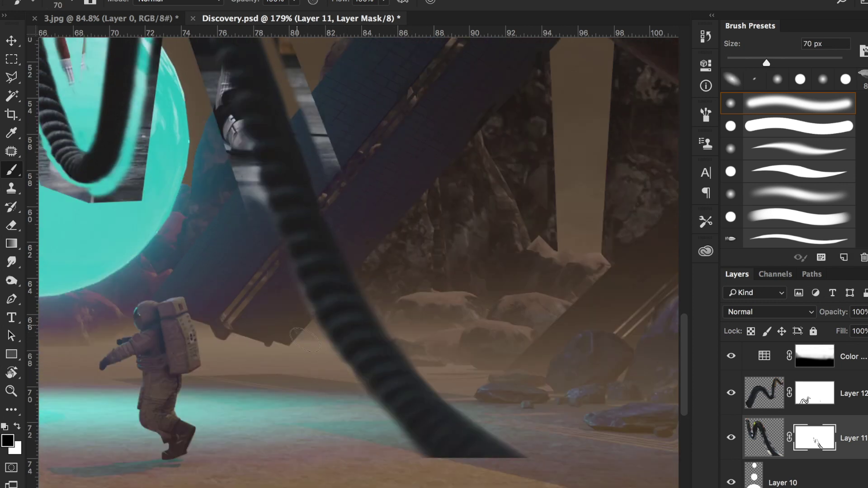
scroll(173, 155, "up", 10)
left_click_drag(173, 155, 246, 350)
left_click(798, 127)
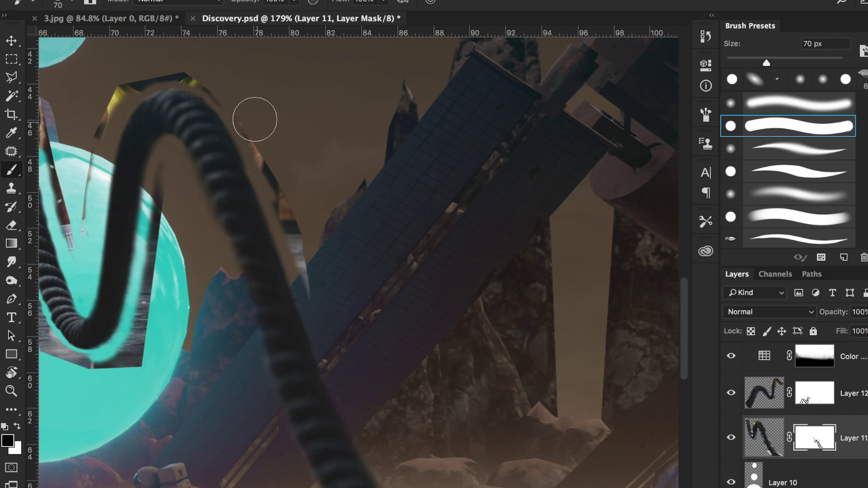
scroll(262, 94, "left", 5)
scroll(183, 127, "up", 3)
mouse_move(183, 126)
left_mouse_down()
mouse_move(112, 116)
mouse_move(177, 362)
left_mouse_up()
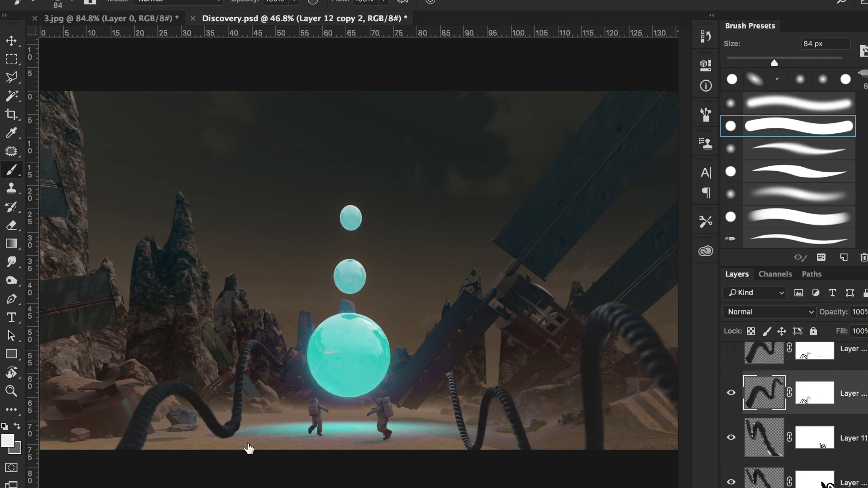
- Move the cable copy beside the right astronaut, enlarging and tilting it
key("ctrl+t")
mouse_move(251, 379)
left_mouse_down()
mouse_move(496, 407)
mouse_move(524, 357)
left_mouse_up()
left_click_drag(560, 452, 542, 457)
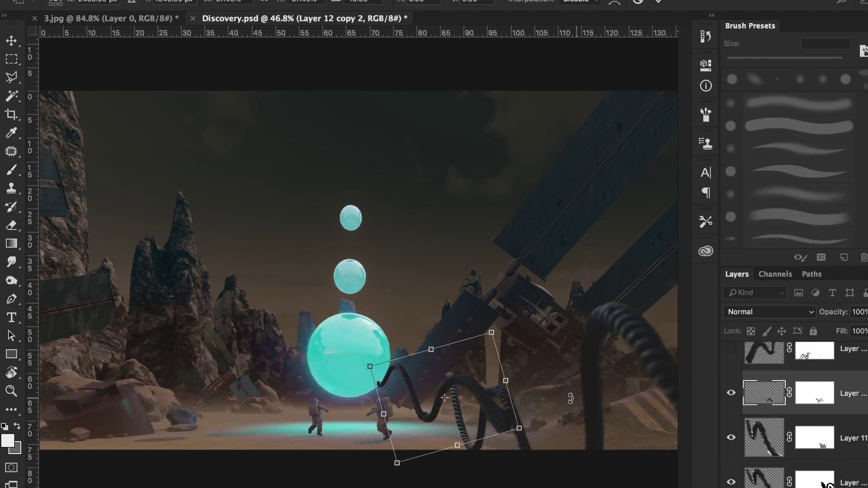
key("Return")
left_click(837, 452)
- Warp the cable copy into a bent curve
key("alt+bracketright")
key("ctrl+t")
right_click(498, 430)
left_click(520, 379)
left_click_drag(530, 389, 562, 311)
left_click_drag(530, 463, 496, 456)
mouse_move(562, 310)
left_mouse_down()
mouse_move(495, 378)
mouse_move(499, 345)
left_mouse_up()
left_click_drag(476, 416, 511, 424)
left_click_drag(438, 390, 430, 390)
left_click_drag(511, 333, 496, 397)
left_click_drag(437, 464, 451, 447)
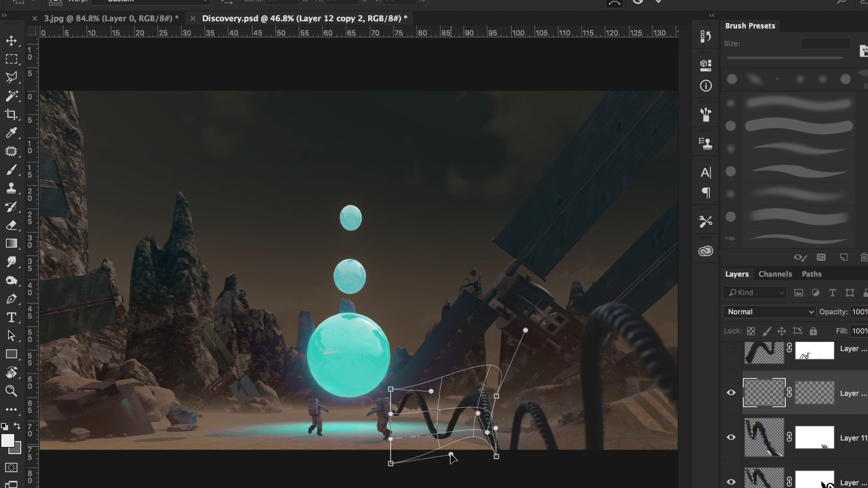
left_click_drag(480, 421, 471, 405)
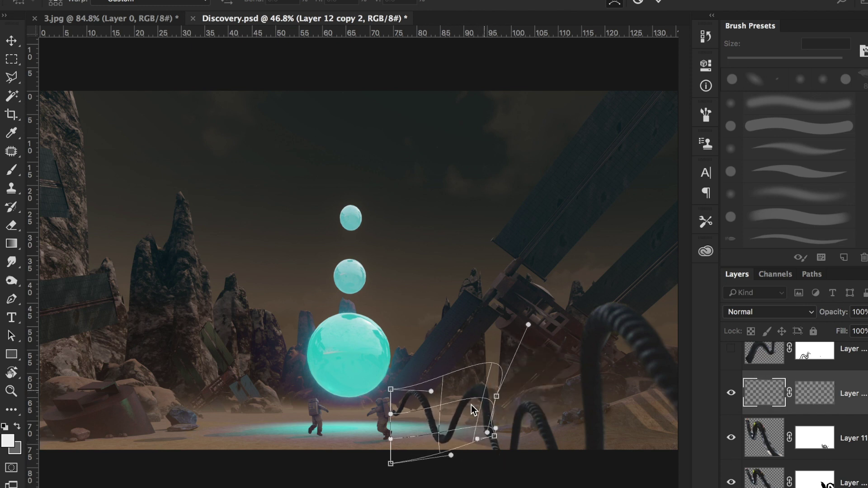
key("Return")
- Target the cable copy's mask, briefly lowering then restoring the layer's opacity to check placement
key("b")
left_click(815, 393)
right_click(482, 307)
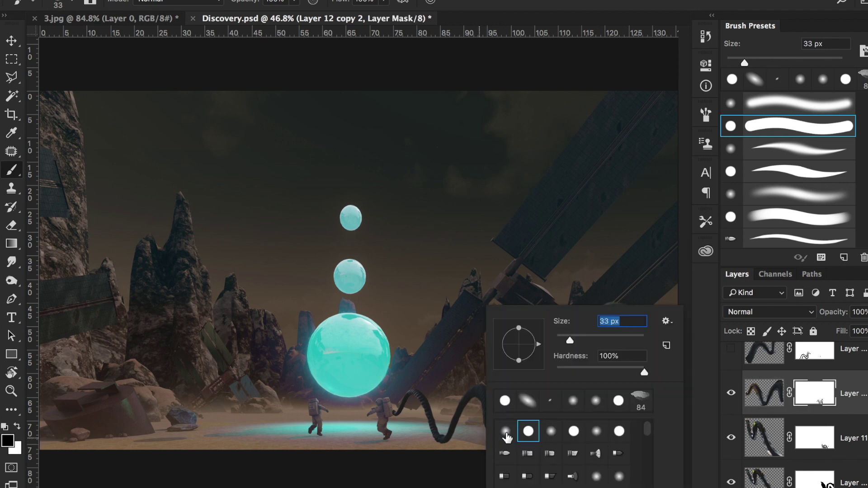
left_click_drag(864, 312, 851, 332)
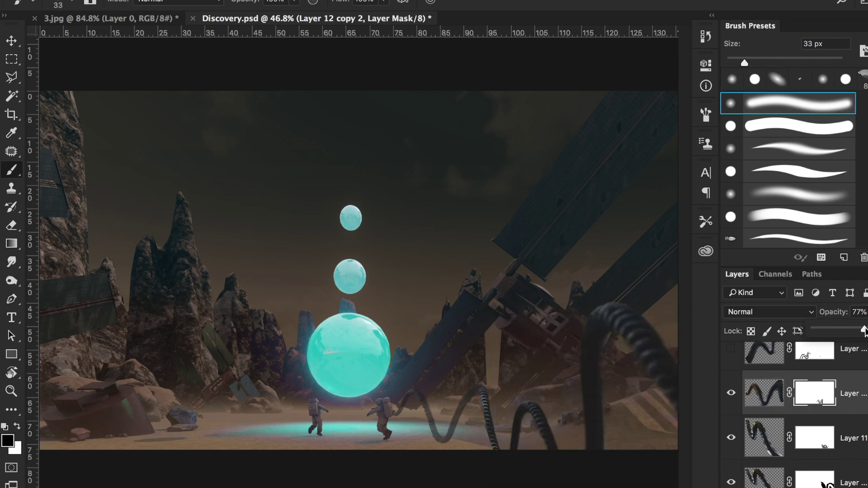
left_click_drag(864, 330, 867, 331)
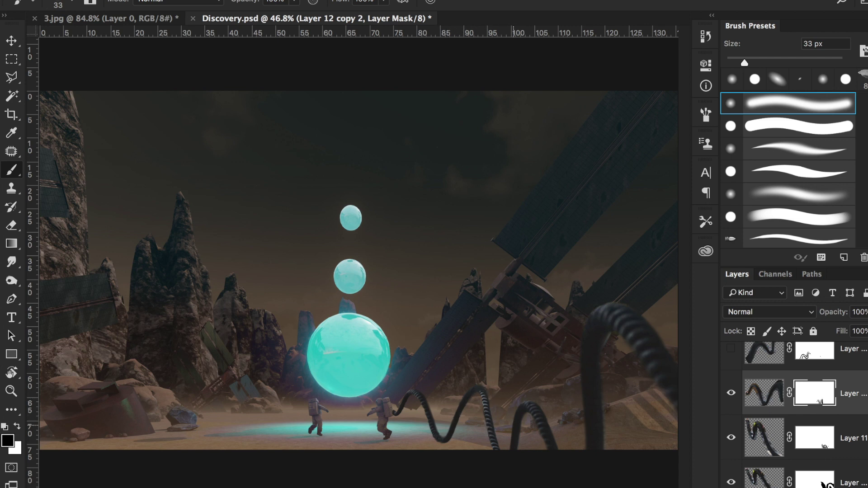
- Duplicate the cable into the bottom-left, scaling and rotating the copy
left_click(764, 394)
left_click_drag(113, 380, 174, 380, "ctrl+alt")
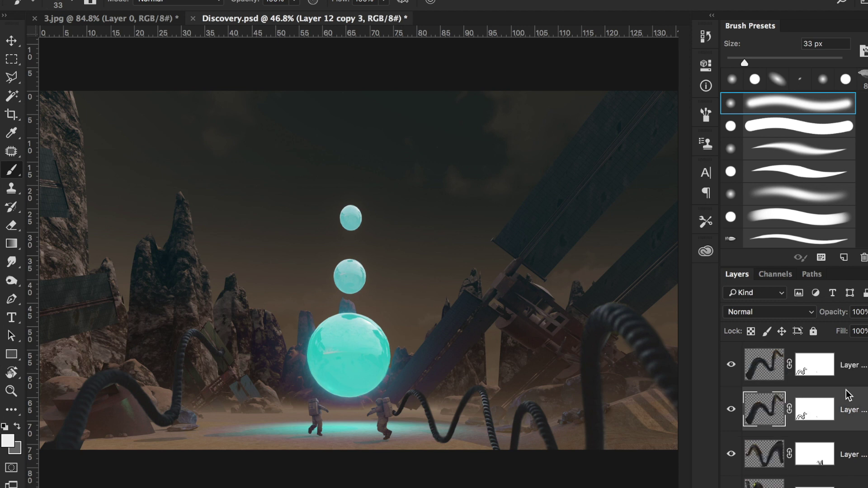
key("ctrl+t")
mouse_move(228, 316)
left_mouse_down()
mouse_move(271, 288)
mouse_move(326, 428)
mouse_move(186, 418)
left_mouse_up()
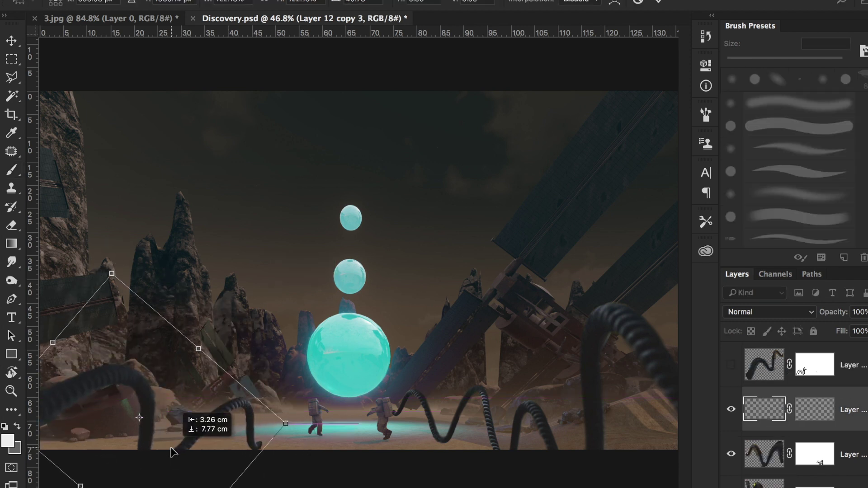
key("Return")
key("b")
- Rotate, resize and place another cable copy near the left astronaut
key("ctrl+t")
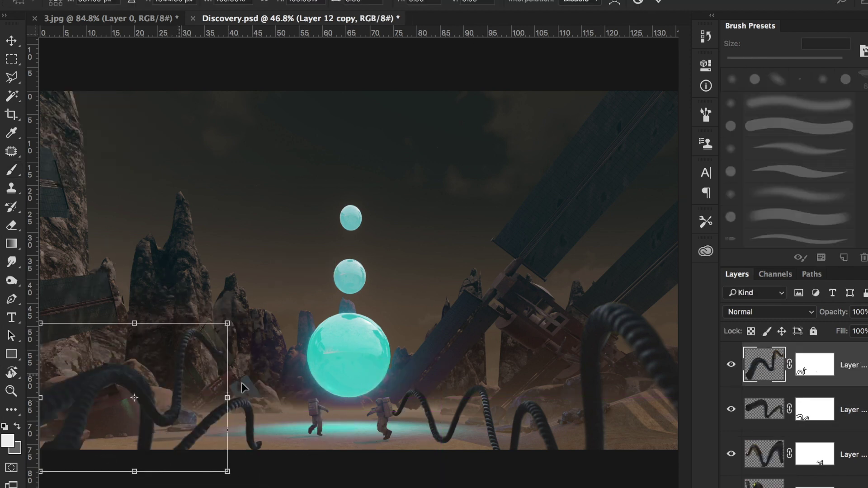
left_click_drag(242, 388, 258, 420)
left_click_drag(317, 366, 379, 398)
mouse_move(301, 407)
left_mouse_down()
mouse_move(271, 411)
mouse_move(268, 429)
mouse_move(276, 423)
left_mouse_up()
mouse_move(296, 453)
left_mouse_down()
mouse_move(312, 395)
mouse_move(364, 398)
left_mouse_up()
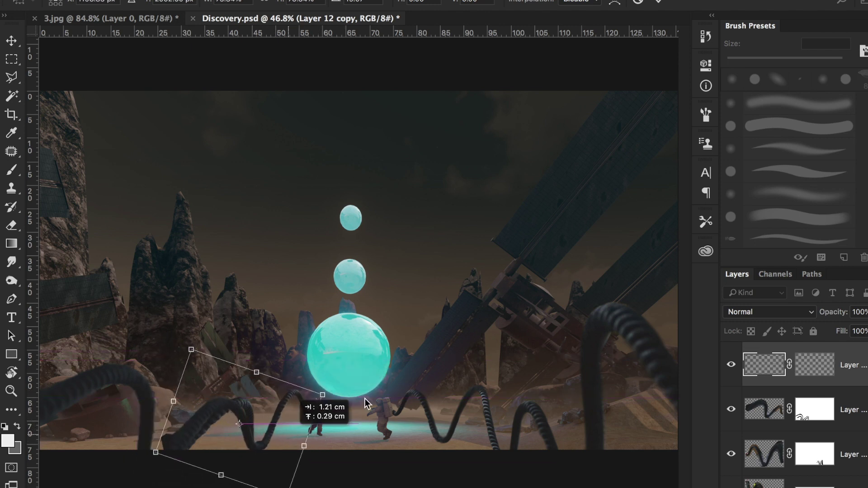
key("Return")
- Add a mask to that cable copy and set the brush to 49 px, then 23 px
key("x")
right_click(249, 303)
type("49")
key("Return")
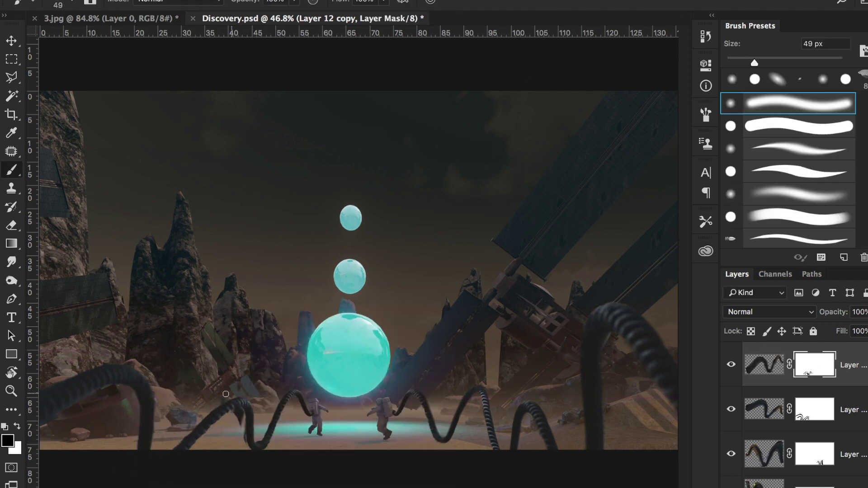
right_click(256, 305)
type("23")
key("Return")
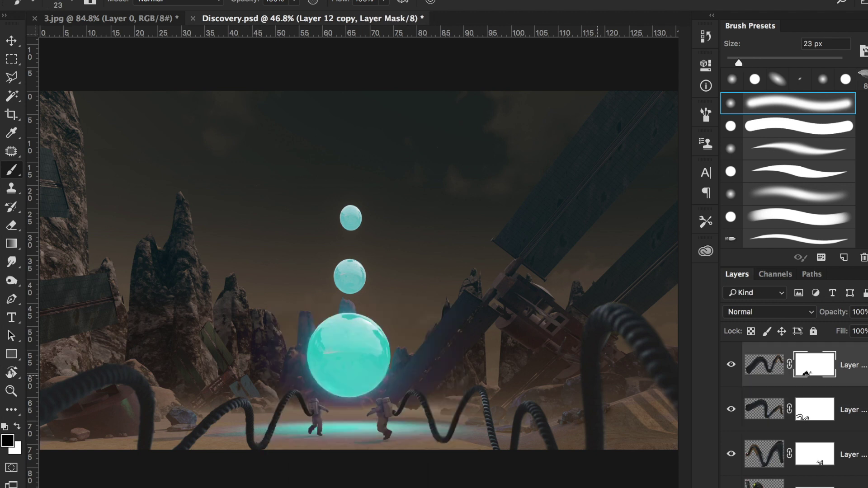
- Group all the cable layers into Group 1 and move the group lower in the scene
left_click(823, 412, "shift")
key("ctrl+g")
key("ctrl+t")
key("ctrl+0")
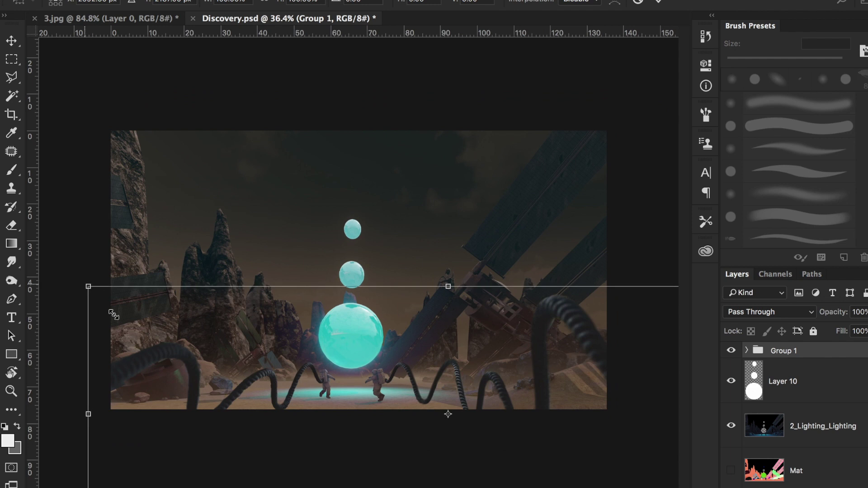
left_click_drag(502, 438, 377, 374)
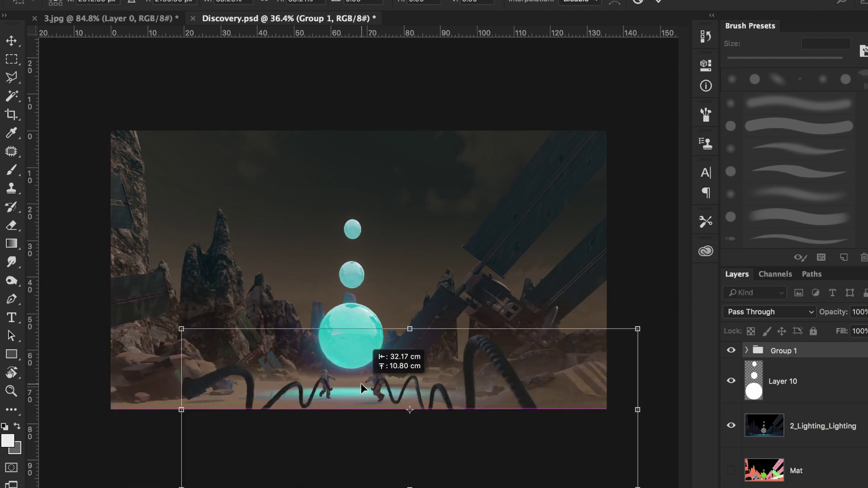
left_click_drag(494, 403, 492, 406)
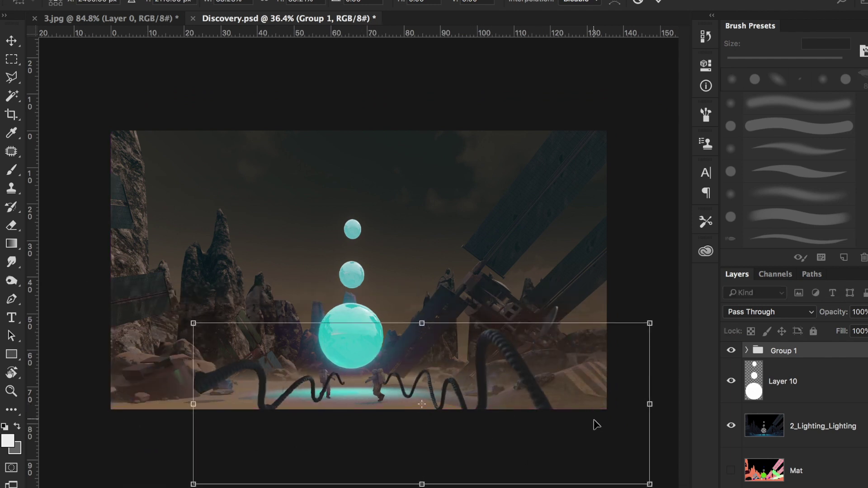
key("Return")
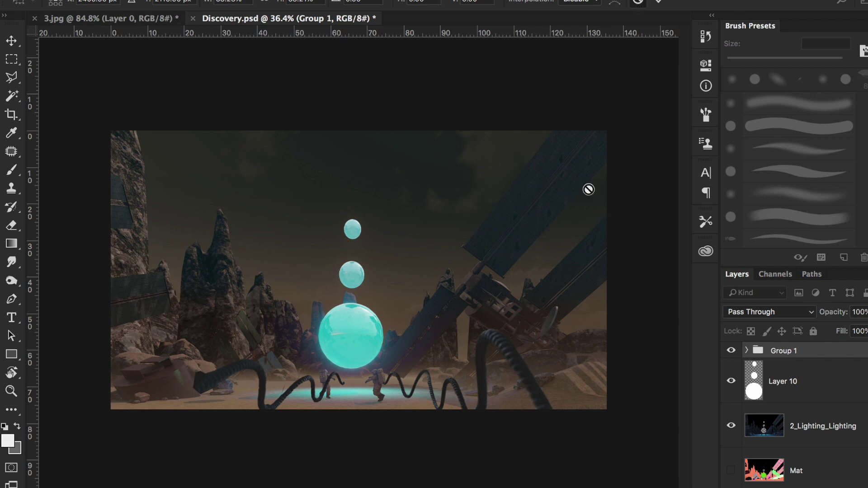
- Collapse Group 1 and add an Exposure adjustment above the cables
key("b")
left_click(746, 350)
left_click(820, 479)
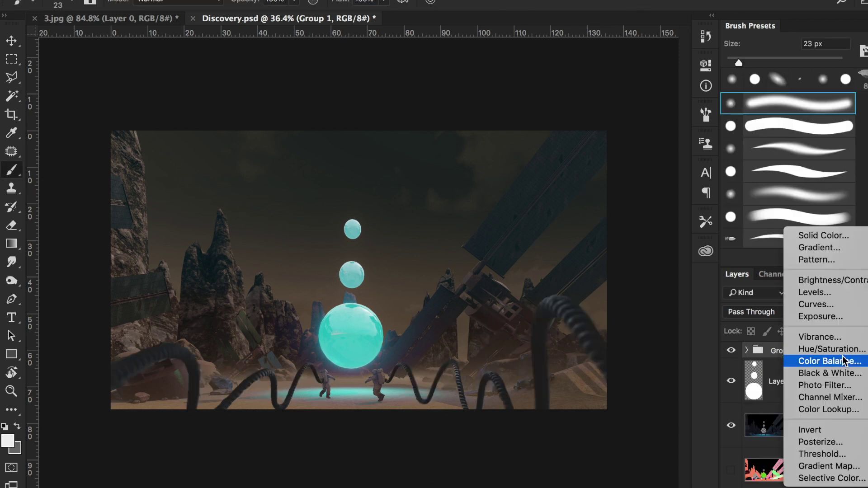
left_click(842, 319)
- Lower Exposure 1 to about -1.47 to darken the cables
left_click_drag(608, 130, 592, 132)
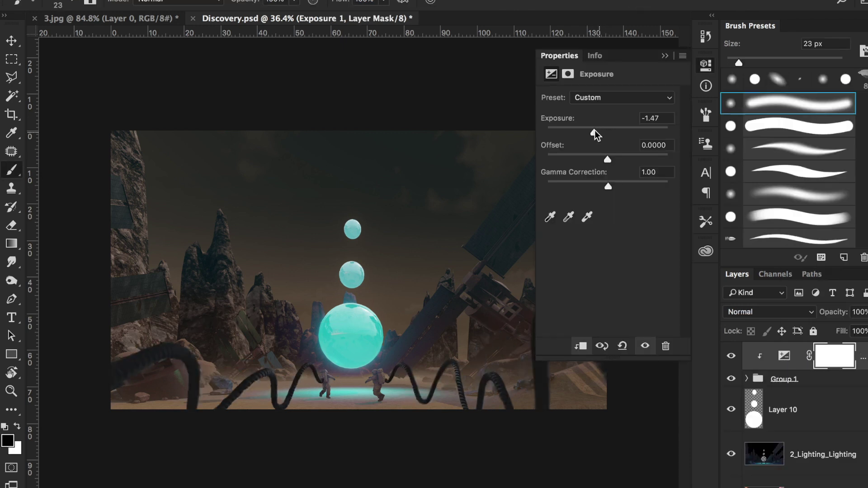
left_click(665, 57)
left_click(820, 479)
- Enlarge the brush in several increments for painting Exposure 1's mask
key("Escape")
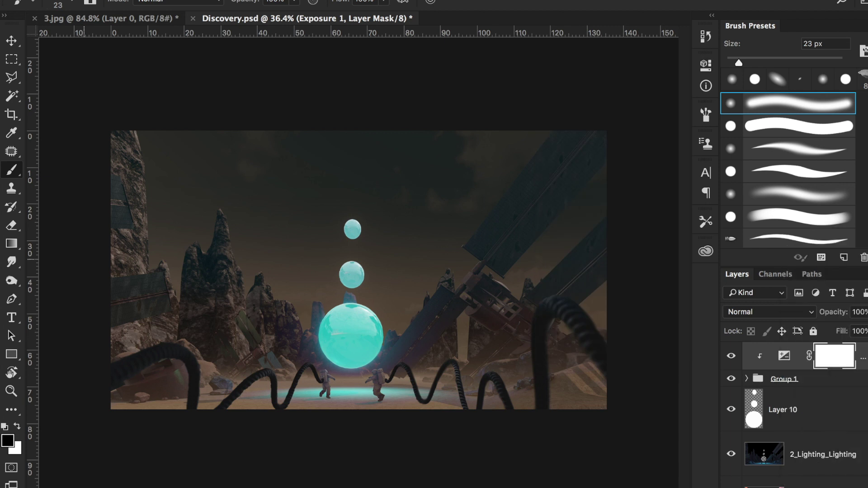
key("bracketright")
right_click(194, 239)
left_click_drag(282, 275, 285, 275)
scroll(360, 272, "up", 2, "alt")
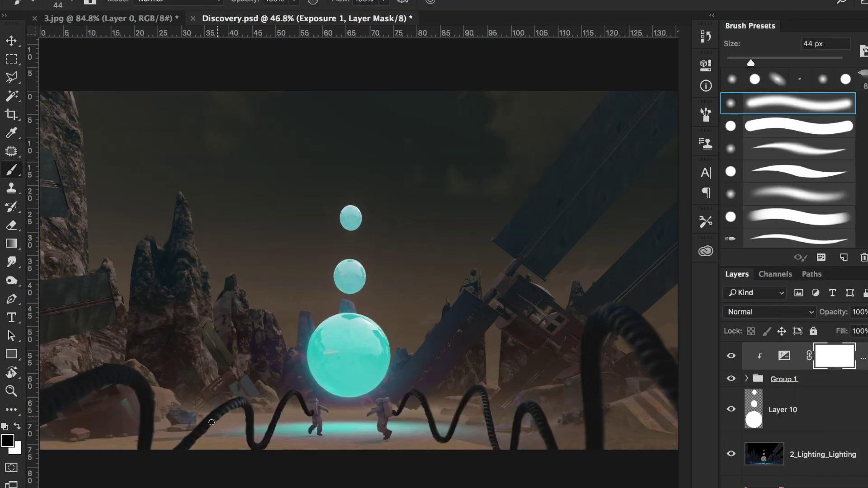
right_click(168, 305)
left_click_drag(271, 340, 282, 359)
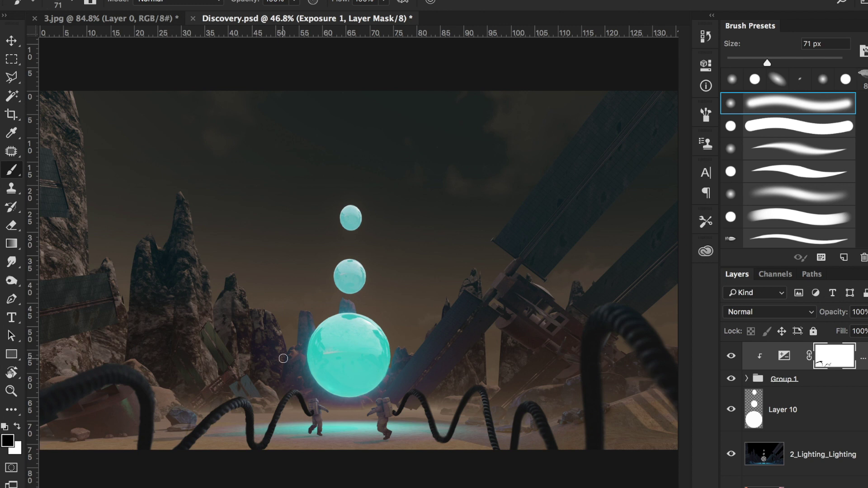
right_click(606, 312)
left_click_drag(633, 321, 651, 322)
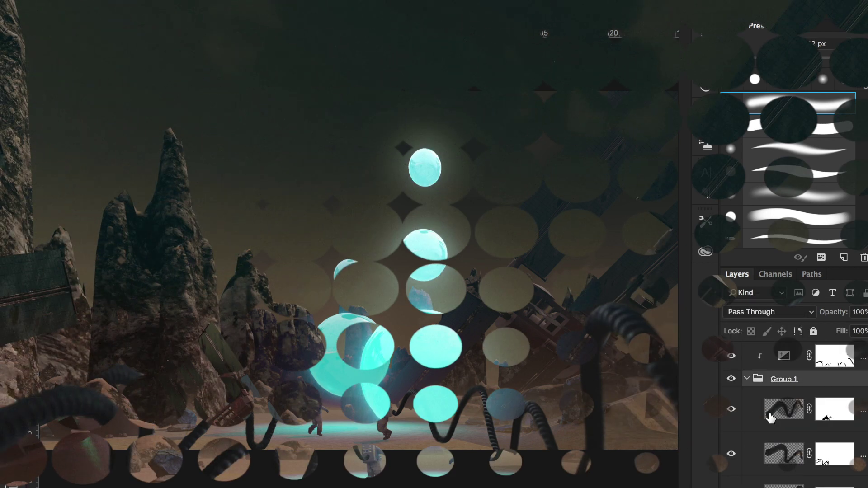